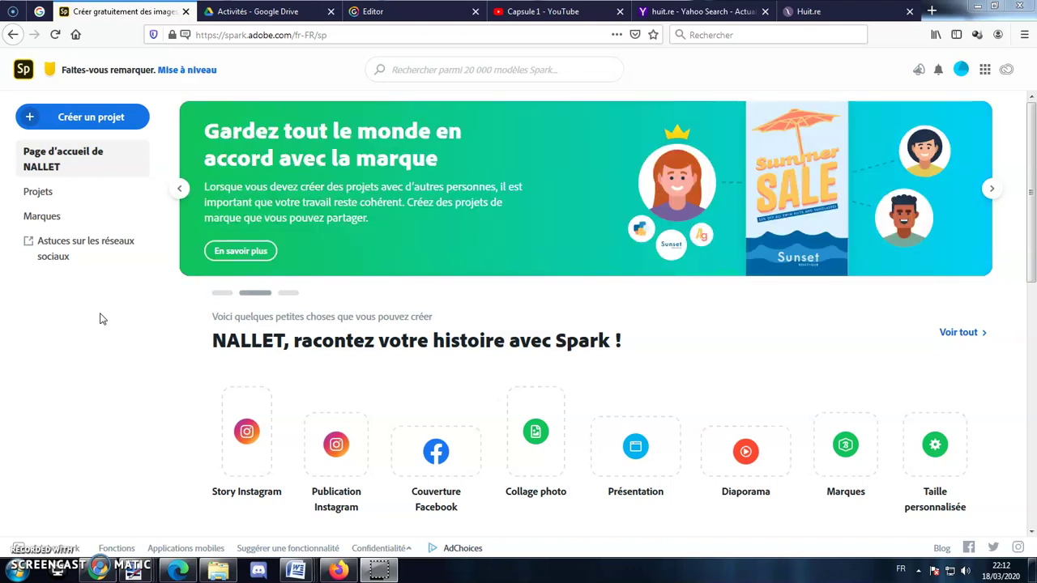
- Create a new web Page project and title it "Cours d'Histoire"
{"action": "left_click", "coordinate": [81, 116]}
{"action": "left_click", "coordinate": [70, 245]}
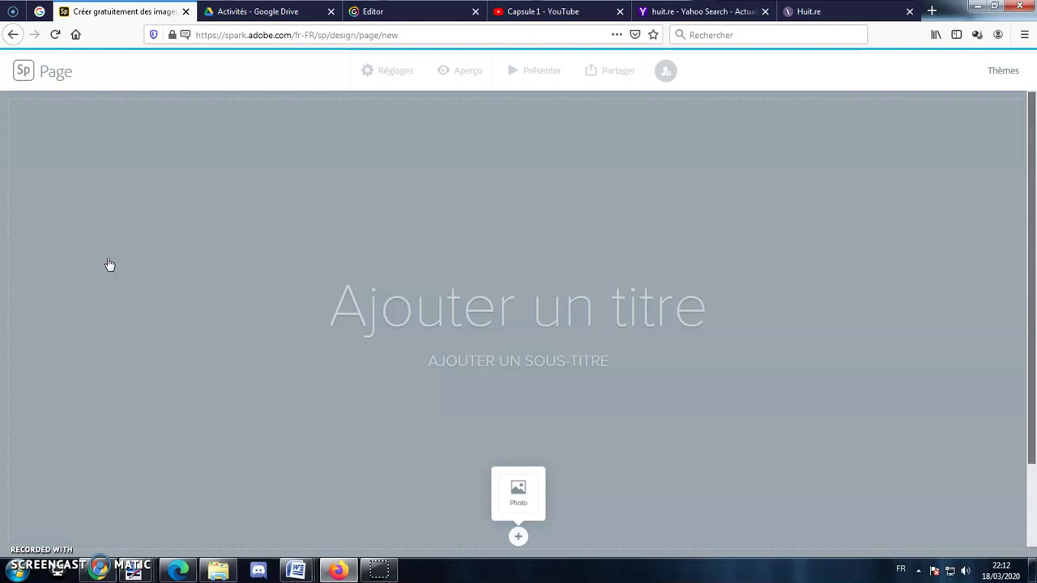
{"action": "left_click", "coordinate": [518, 318]}
{"action": "type", "text": "Cours d'Hito"}
{"action": "key", "text": "BackSpace"}
{"action": "key", "text": "BackSpace"}
{"action": "type", "text": "so"}
{"action": "key", "text": "BackSpace"}
{"action": "type", "text": "toire"}
{"action": "left_click", "coordinate": [508, 322]}
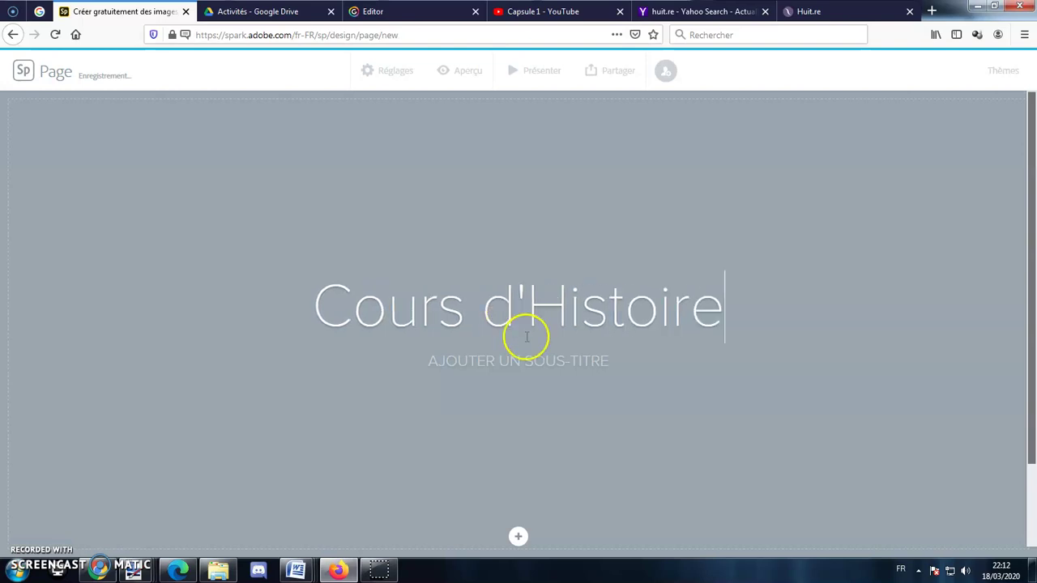
- Upload the Histoire image from the Images library as the title section's background photo
{"action": "left_click", "coordinate": [523, 466]}
{"action": "left_click", "coordinate": [525, 492]}
{"action": "left_click", "coordinate": [922, 162]}
{"action": "left_click", "coordinate": [319, 326]}
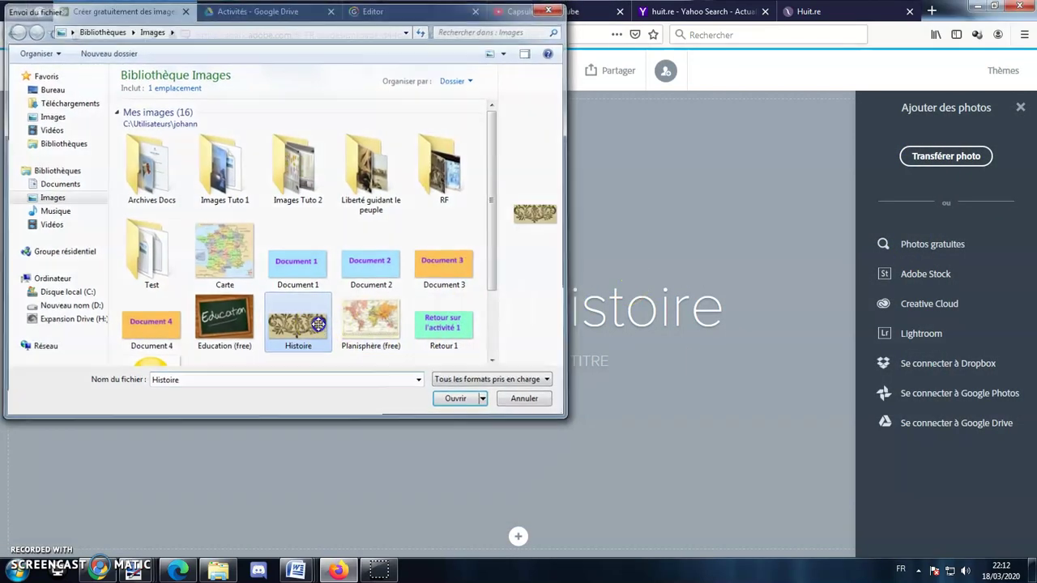
{"action": "double_click", "coordinate": [318, 326]}
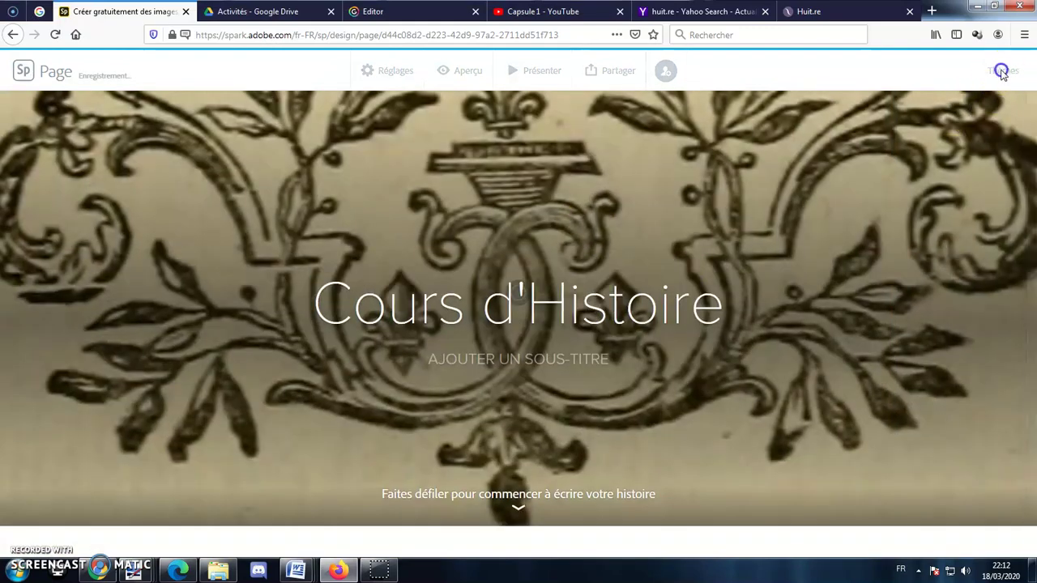
- Apply the Tereza theme to the page
{"action": "left_click", "coordinate": [1003, 72]}
{"action": "scroll", "coordinate": [956, 365], "scroll_direction": "down", "scroll_amount": 6}
{"action": "scroll", "coordinate": [943, 434], "scroll_direction": "down", "scroll_amount": 1}
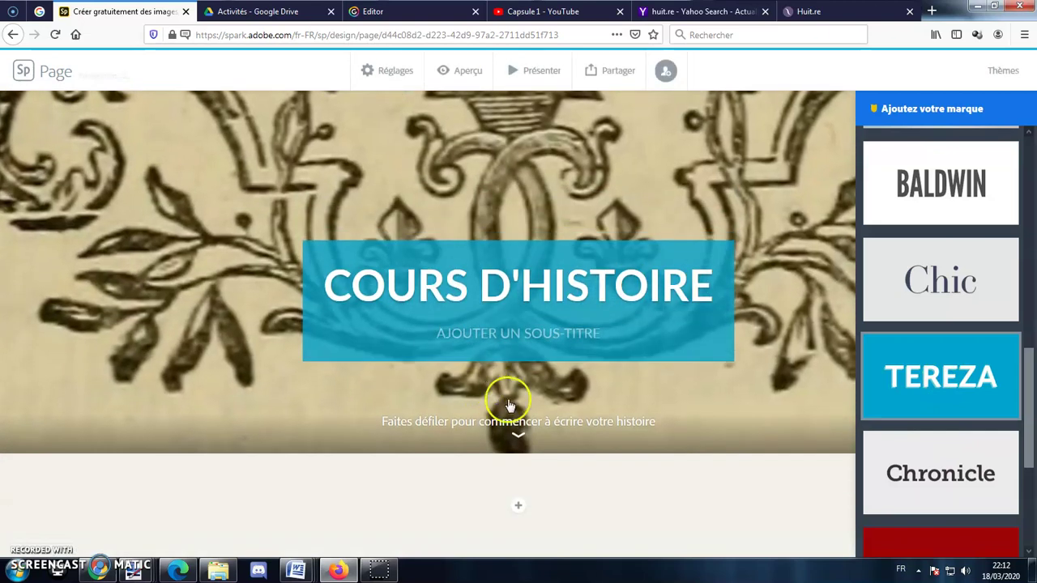
- Add a text block below the title reading "L'intégralité des cours seront déposés sur cette page web jour après jour"
{"action": "left_click", "coordinate": [519, 505]}
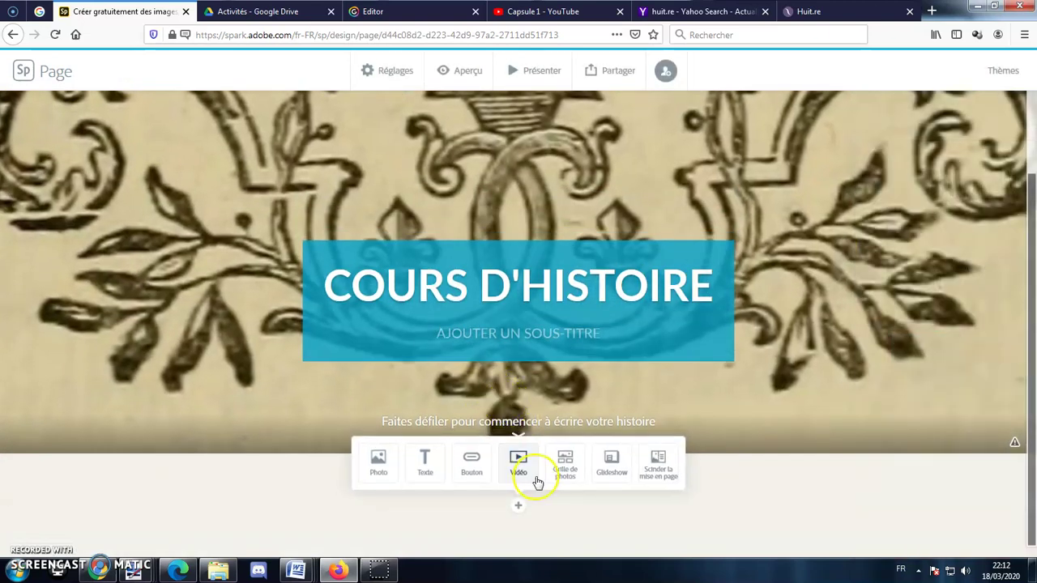
{"action": "left_click", "coordinate": [429, 468]}
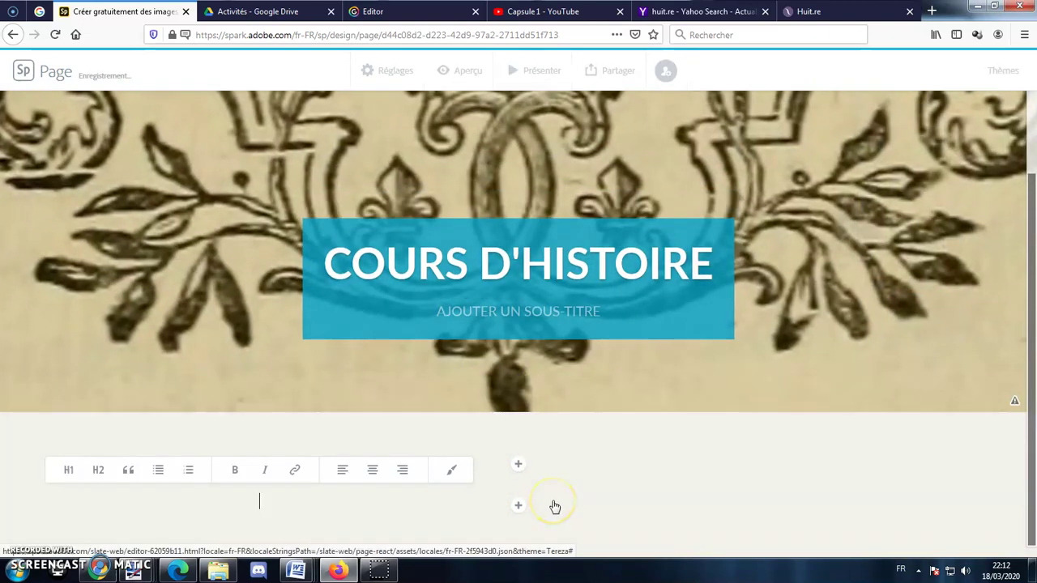
{"action": "type", "text": "L'intégralité des cours seront déposés sur cette page web jour après jour"}
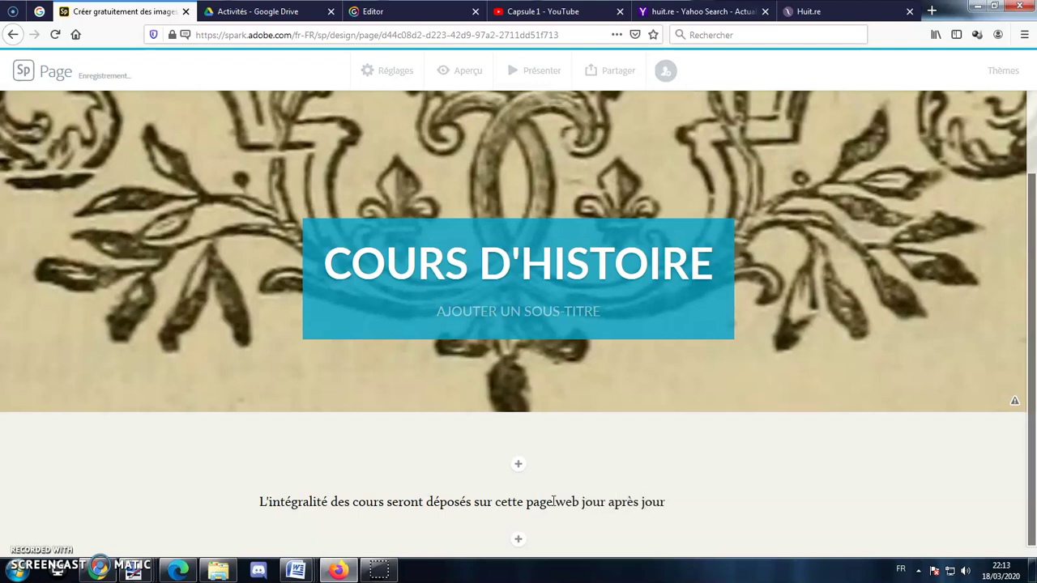
- Center the introductory sentence and format it as a quote
{"action": "triple_click", "coordinate": [511, 504]}
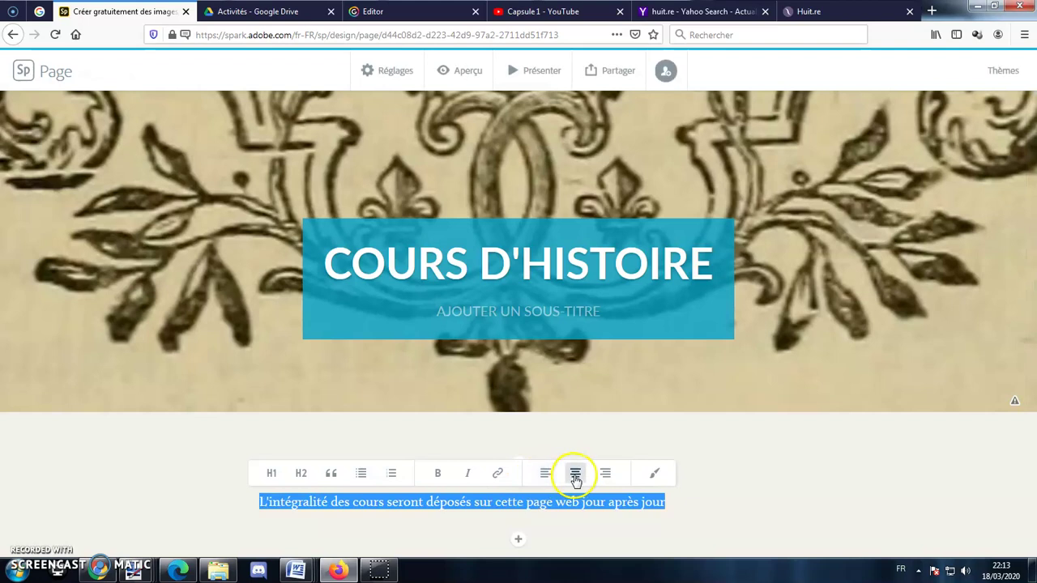
{"action": "left_click", "coordinate": [572, 473]}
{"action": "left_click", "coordinate": [357, 439]}
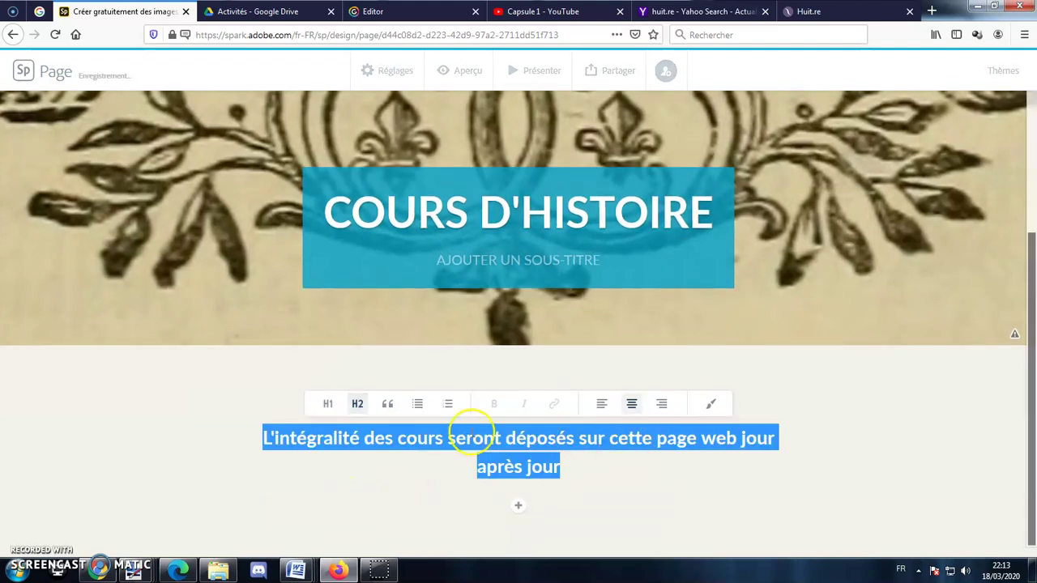
{"action": "left_click", "coordinate": [379, 404]}
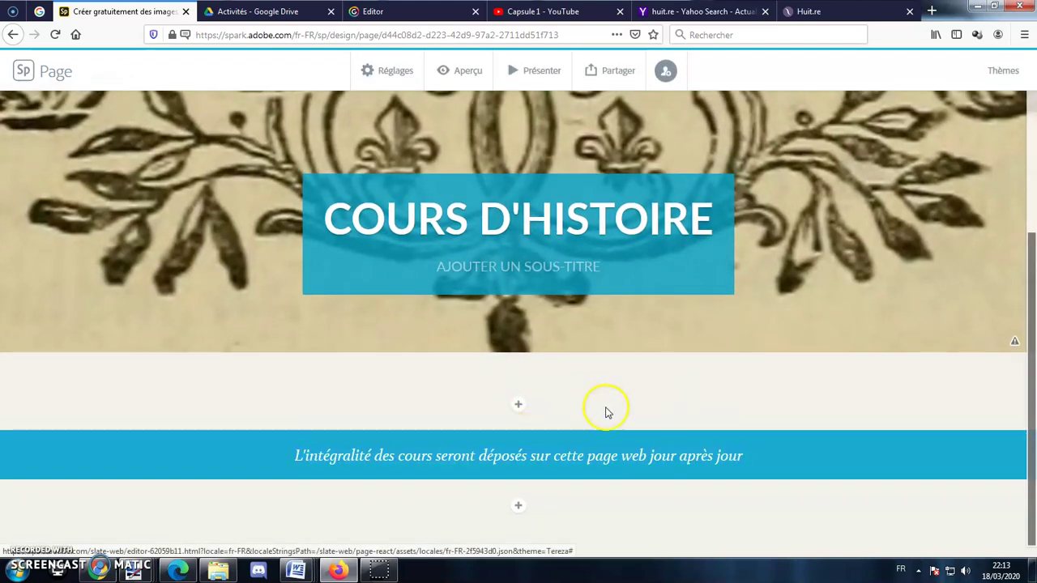
- Add a text block below the quote reading "Activité n°1 : à faire pour mardi"
{"action": "left_click", "coordinate": [527, 506]}
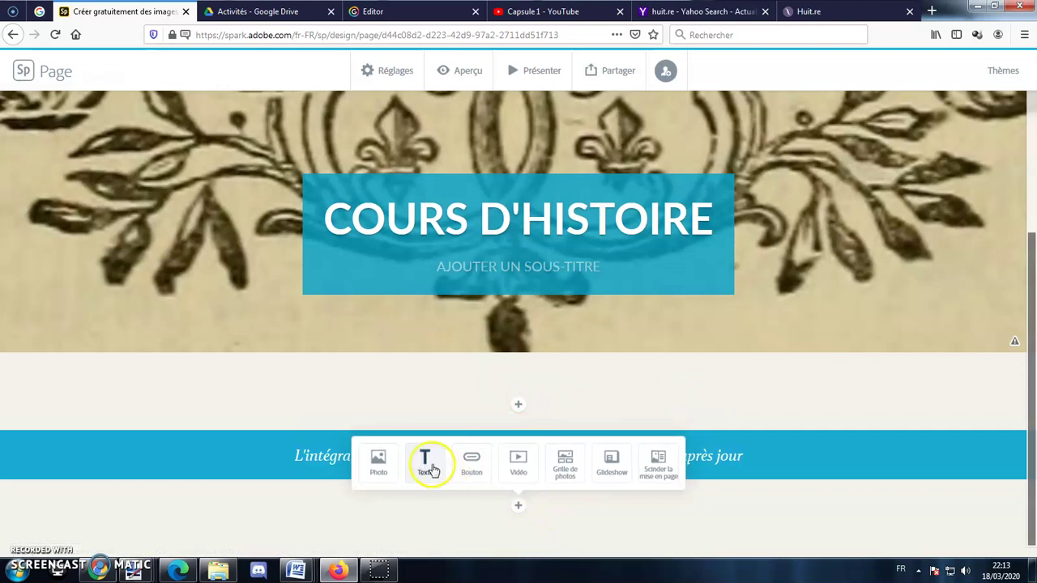
{"action": "left_click", "coordinate": [428, 467]}
{"action": "type", "text": "Activité"}
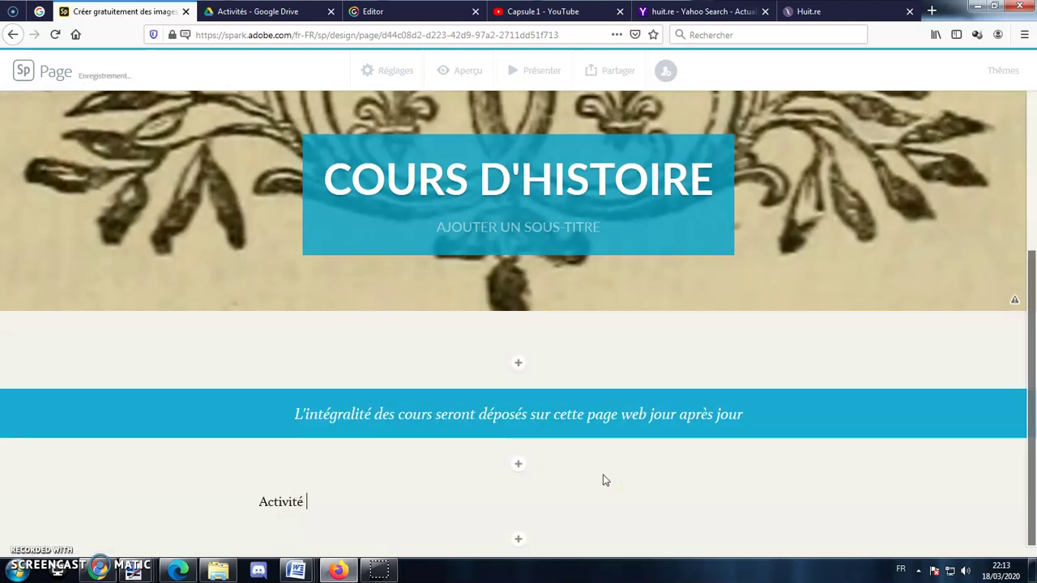
{"action": "type", "text": " n°1 : à faire pour mardi"}
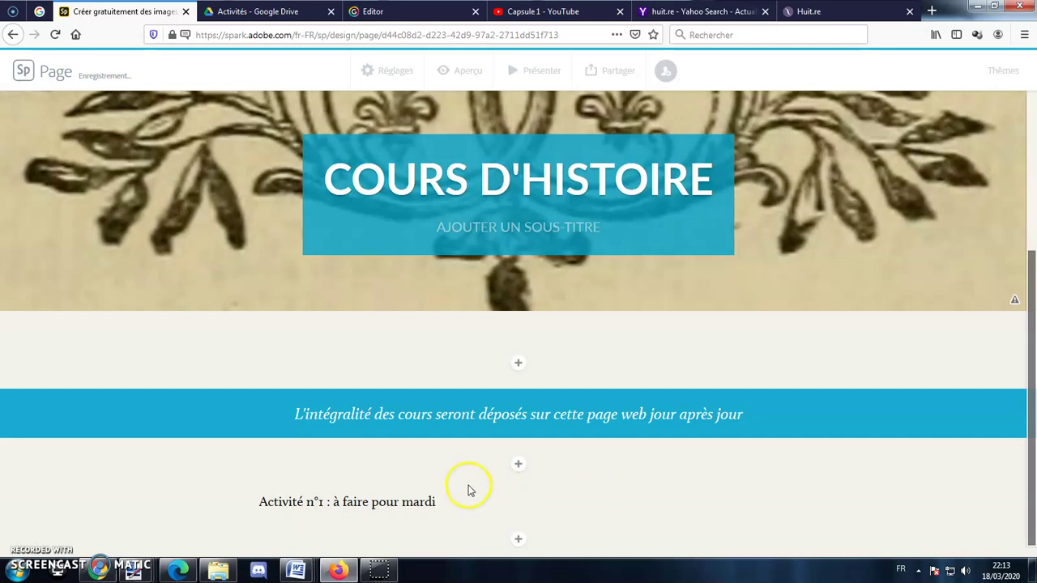
- Center the "Activité n°1 : à faire pour mardi" line and format it as an H2 heading
{"action": "triple_click", "coordinate": [405, 501]}
{"action": "left_click", "coordinate": [461, 473]}
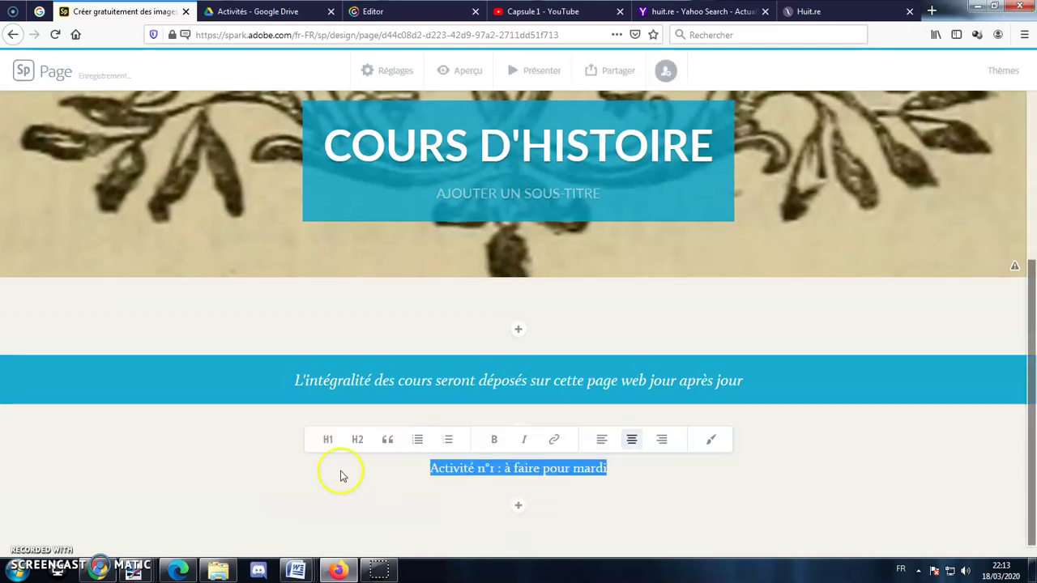
{"action": "left_click", "coordinate": [357, 439]}
{"action": "left_click", "coordinate": [607, 495]}
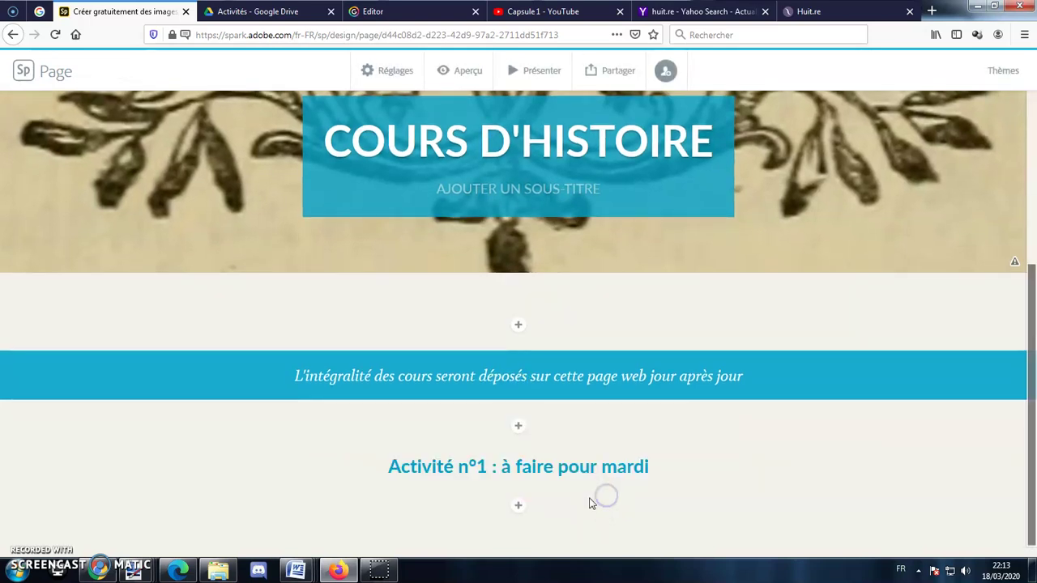
- Insert the Document 1 image from the computer below the activity heading
{"action": "left_click", "coordinate": [518, 508]}
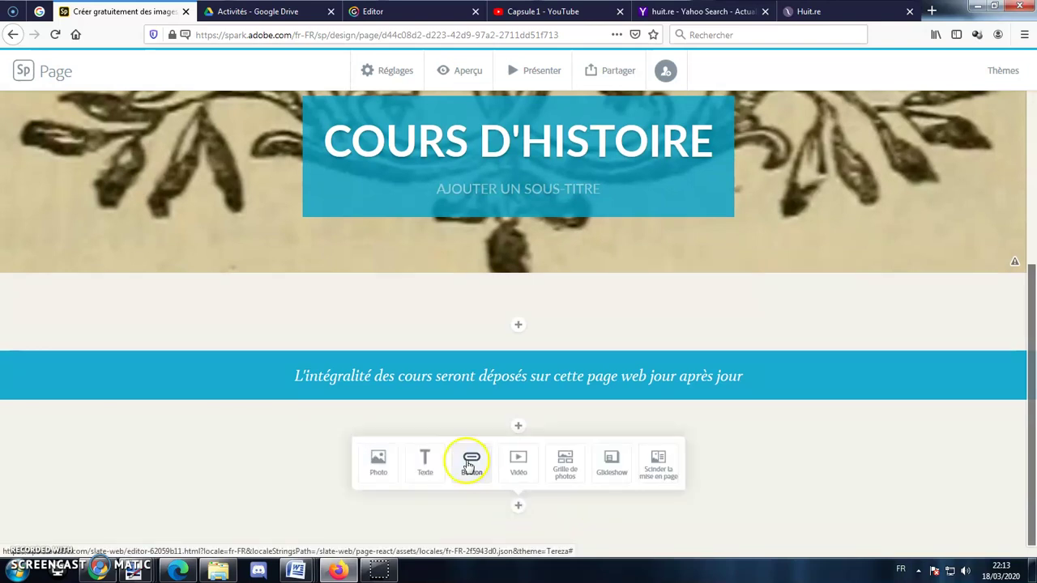
{"action": "left_click", "coordinate": [378, 462]}
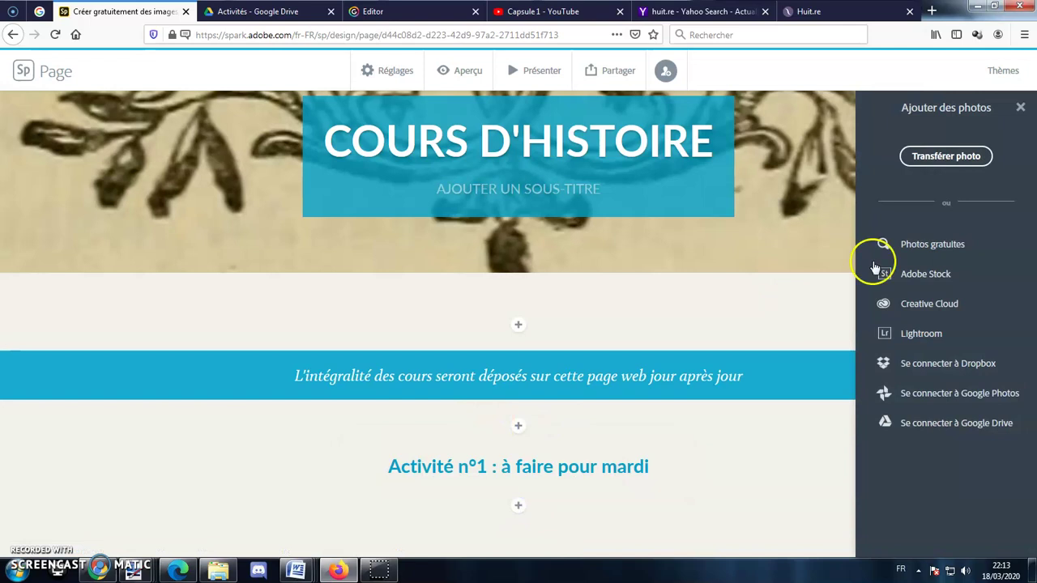
{"action": "left_click", "coordinate": [931, 156]}
{"action": "double_click", "coordinate": [320, 259]}
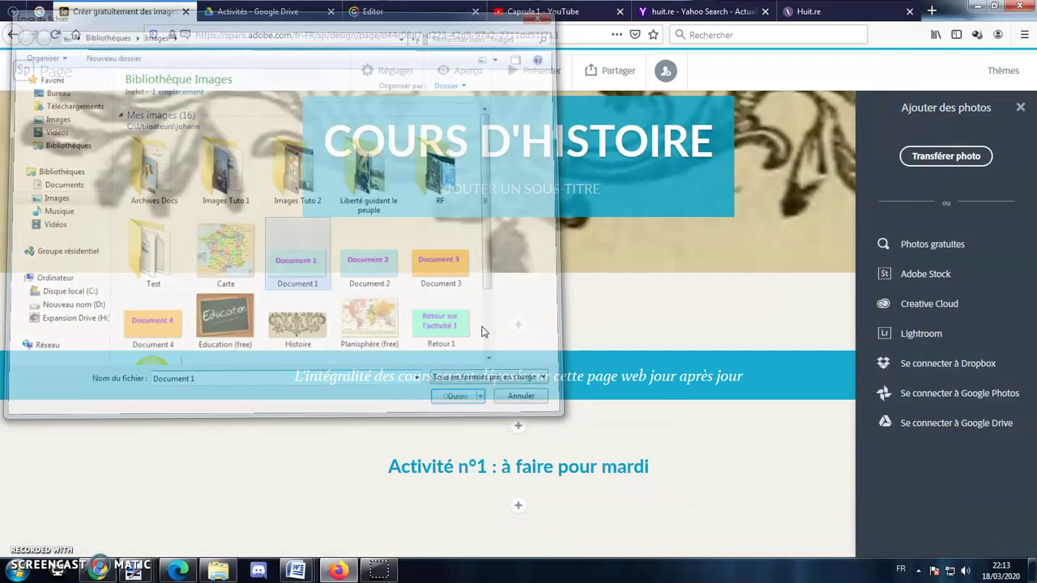
- Insert the Document 2 image from the computer below Document 1
{"action": "left_click", "coordinate": [523, 504]}
{"action": "left_click", "coordinate": [377, 461]}
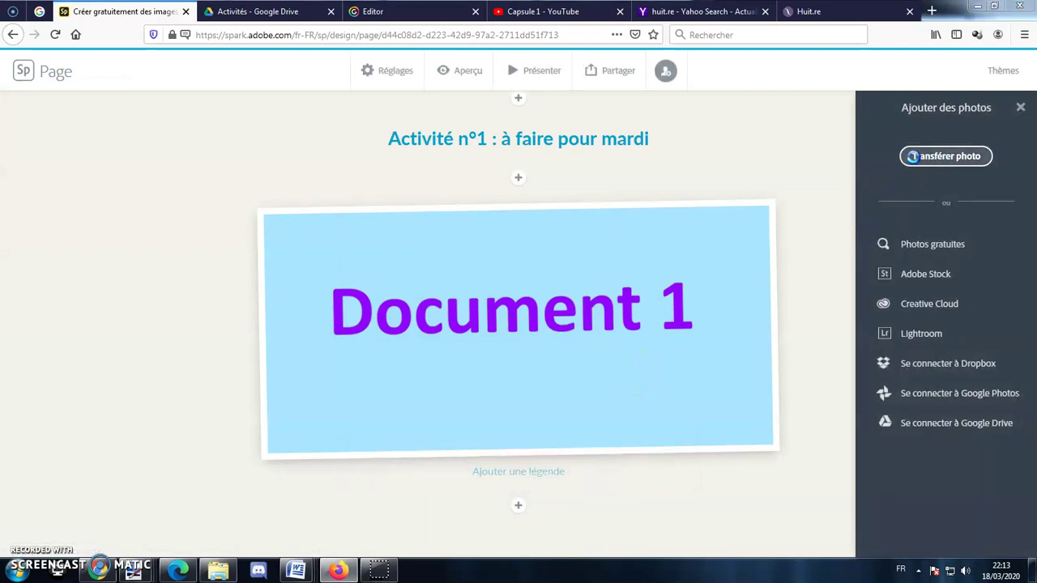
{"action": "left_click", "coordinate": [946, 156]}
{"action": "double_click", "coordinate": [372, 256]}
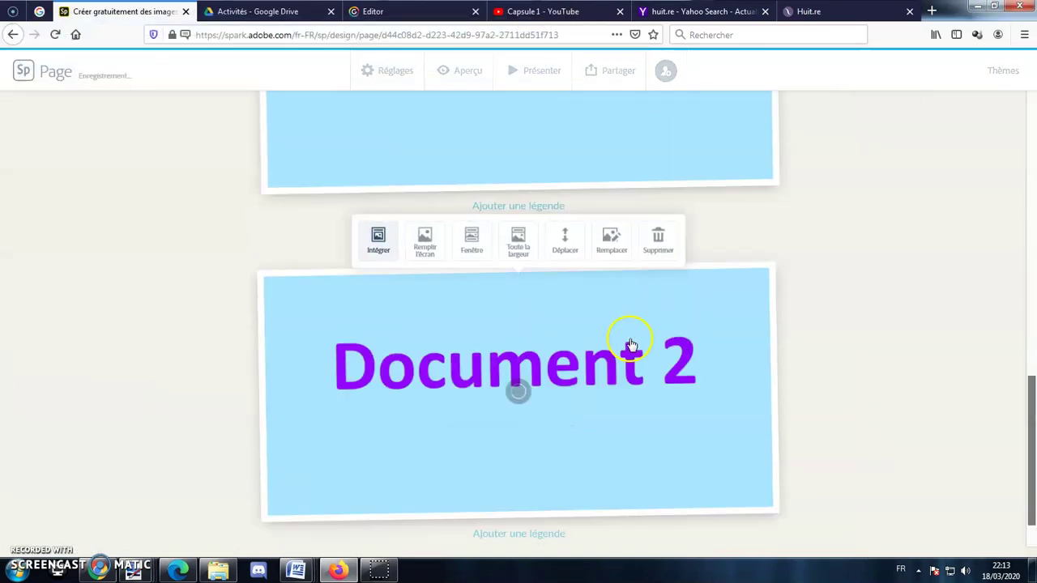
- Change the "Activité n°1 : à faire pour mardi" heading to H1
{"action": "scroll", "coordinate": [624, 340], "scroll_direction": "up", "scroll_amount": 5}
{"action": "triple_click", "coordinate": [533, 192]}
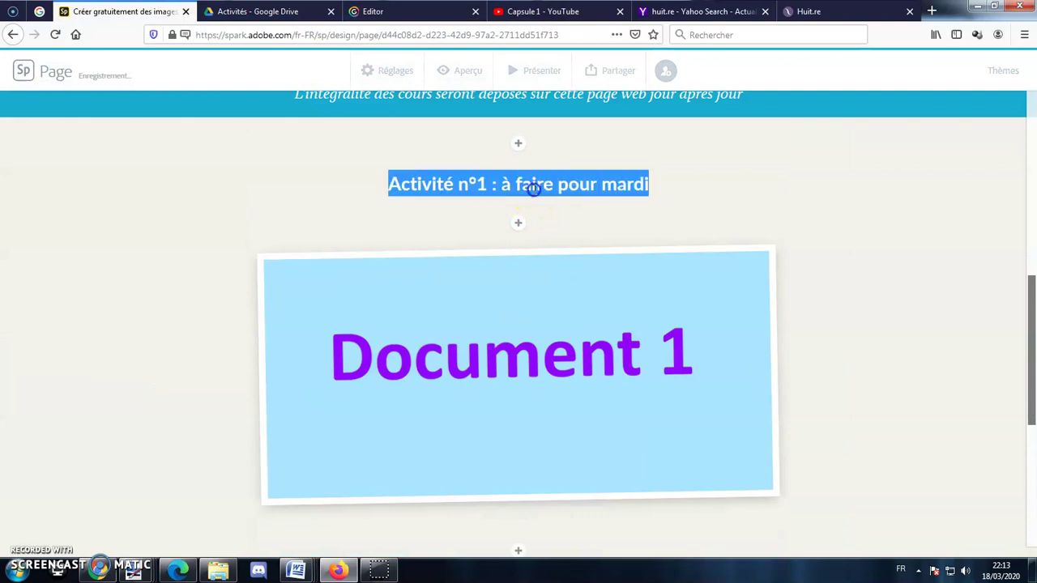
{"action": "left_click", "coordinate": [327, 141]}
{"action": "left_click", "coordinate": [777, 219]}
{"action": "scroll", "coordinate": [621, 359], "scroll_direction": "down", "scroll_amount": 6}
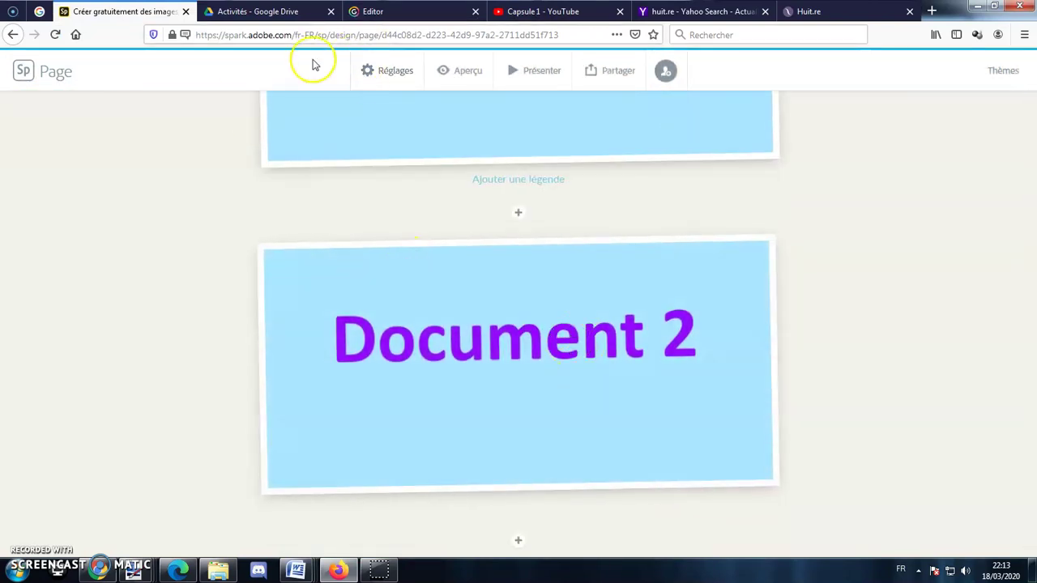
- Switch to Google Drive and get a shareable link for Activité 1.odt with link sharing enabled
{"action": "left_click", "coordinate": [272, 13]}
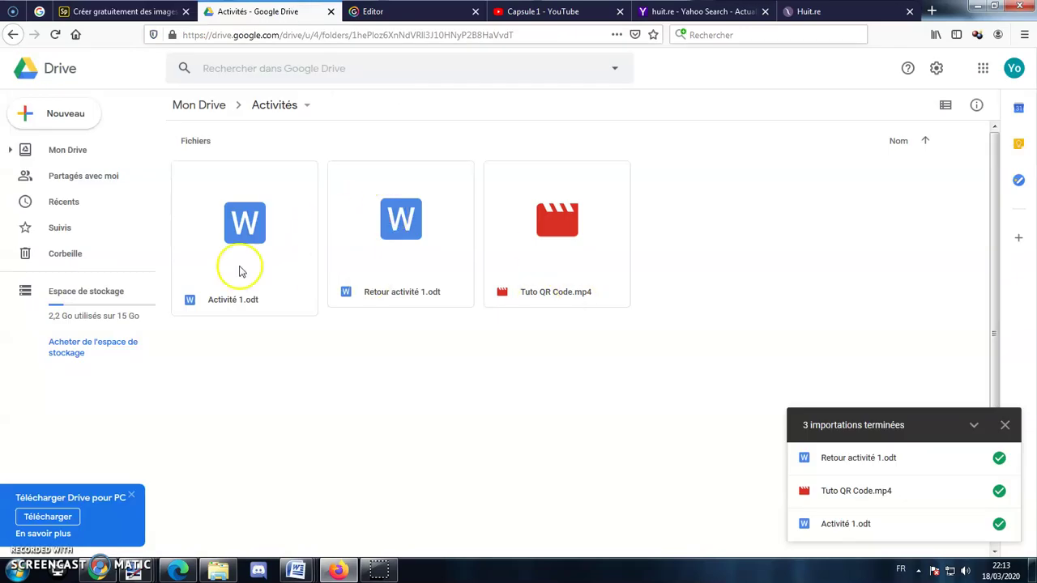
{"action": "left_click", "coordinate": [262, 241]}
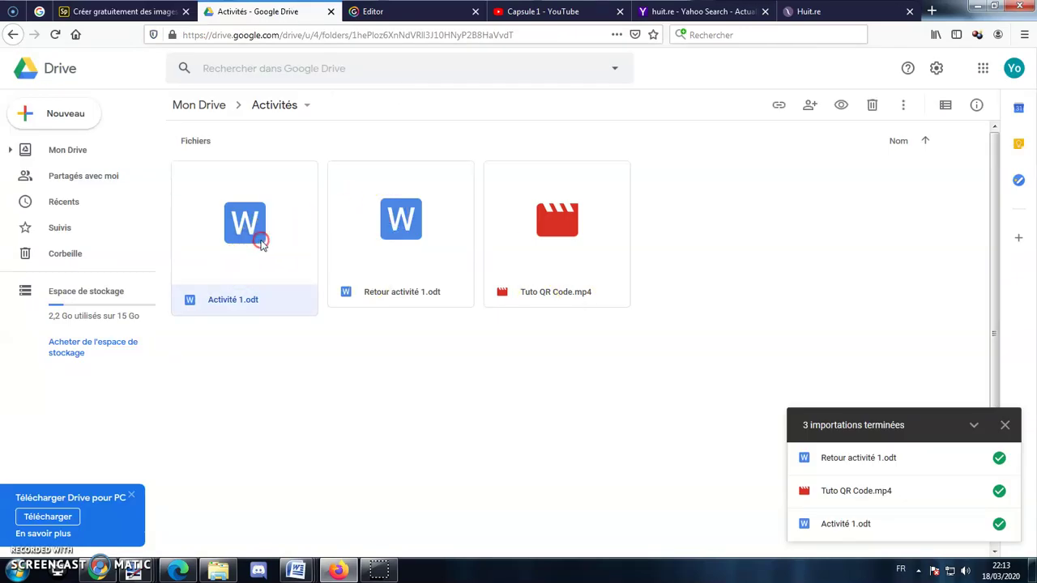
{"action": "right_click", "coordinate": [262, 242]}
{"action": "left_click", "coordinate": [354, 326]}
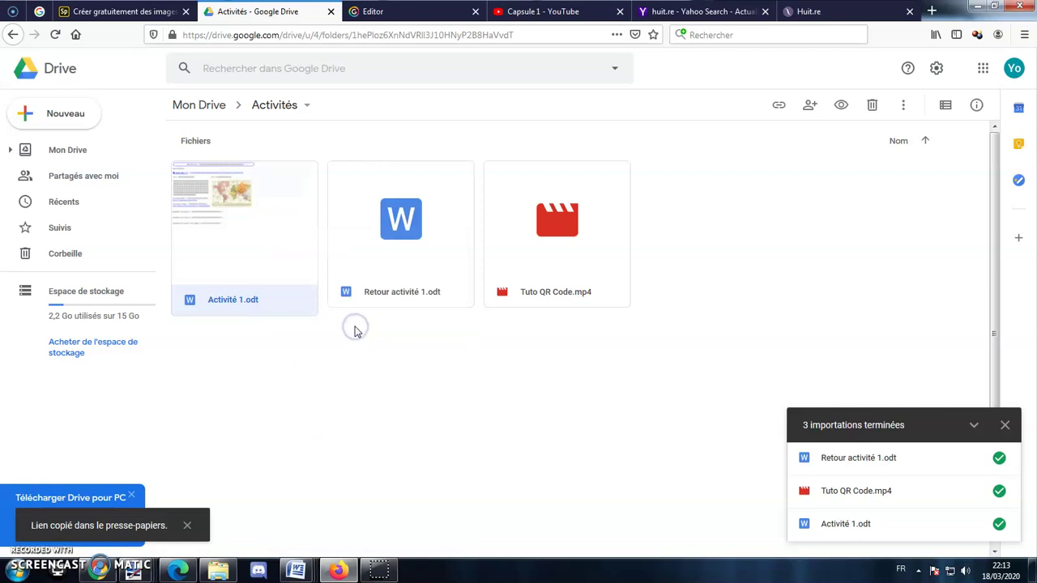
{"action": "right_click", "coordinate": [291, 240]}
{"action": "left_click", "coordinate": [377, 325]}
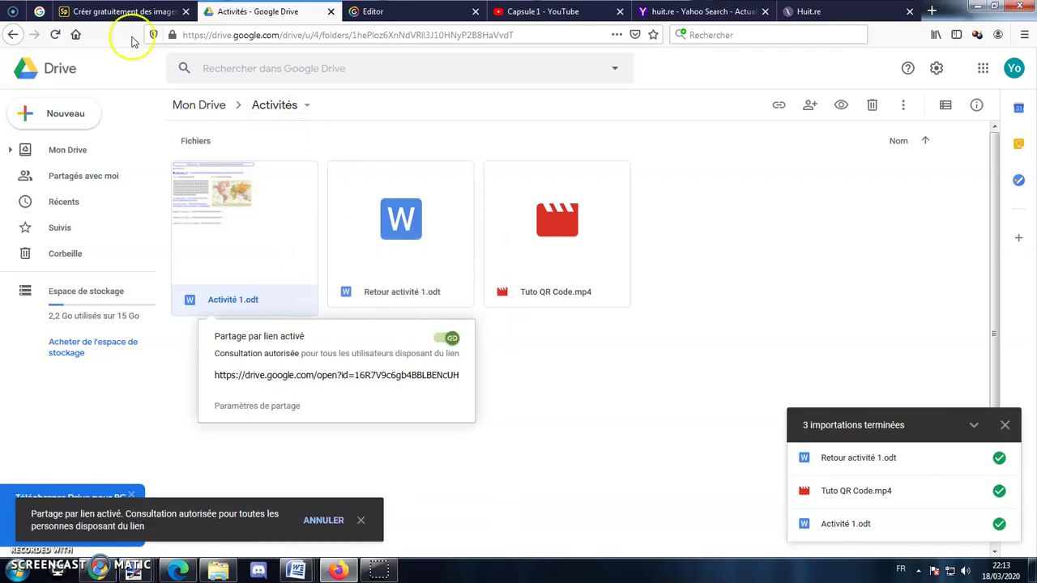
- Return to the Adobe Spark page and add the text "Fiche activité à télécharger ci-dessous" below Document 2
{"action": "left_click", "coordinate": [121, 11]}
{"action": "scroll", "coordinate": [486, 278], "scroll_direction": "down", "scroll_amount": 1}
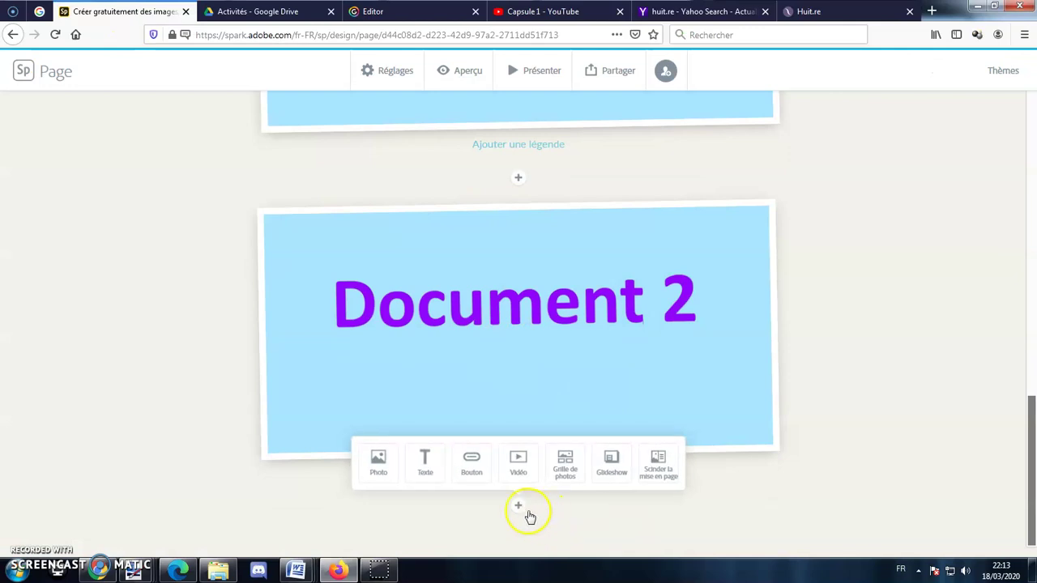
{"action": "left_click", "coordinate": [427, 472]}
{"action": "type", "text": "Fiche activité à télécharger ci-dessous"}
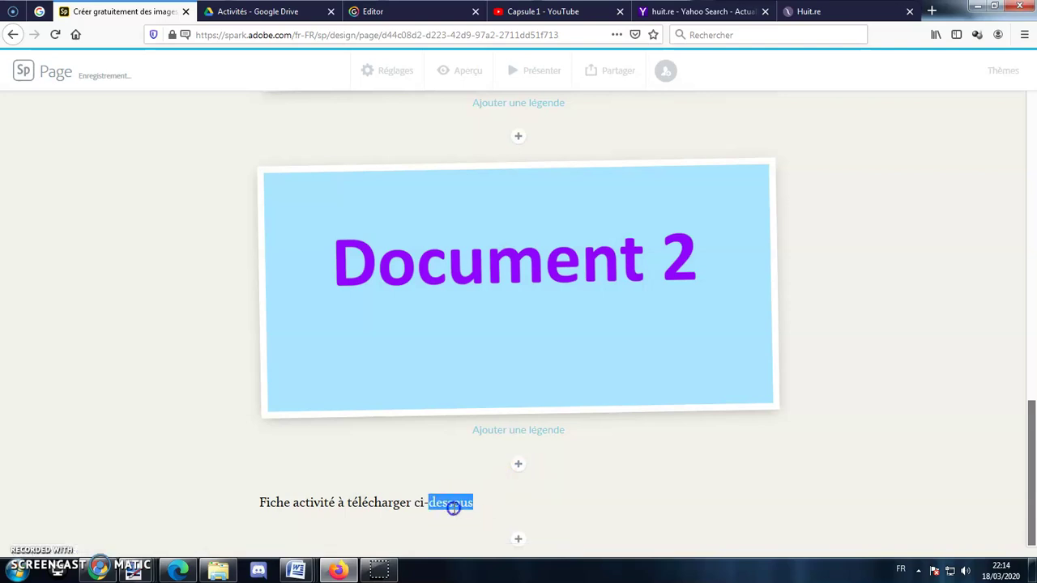
- Center the "Fiche activité à télécharger ci-dessous" line and format it as an H2 heading
{"action": "triple_click", "coordinate": [451, 504]}
{"action": "left_click", "coordinate": [478, 472]}
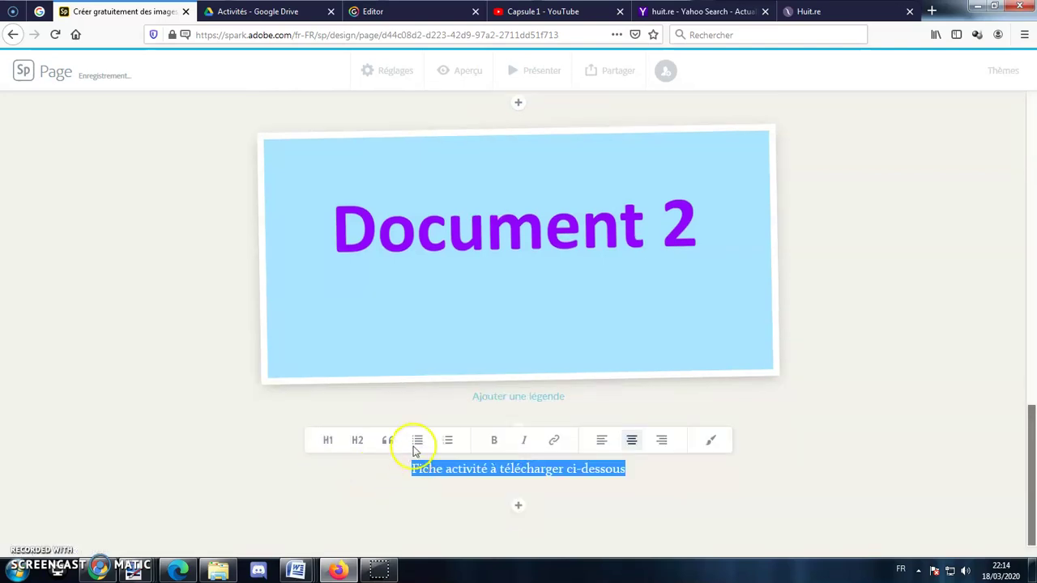
{"action": "left_click", "coordinate": [357, 440]}
{"action": "left_click", "coordinate": [592, 514]}
- Add a centered button labelled "Fiche activité 1" below the download heading, linked to the copied Drive address
{"action": "left_click", "coordinate": [522, 505]}
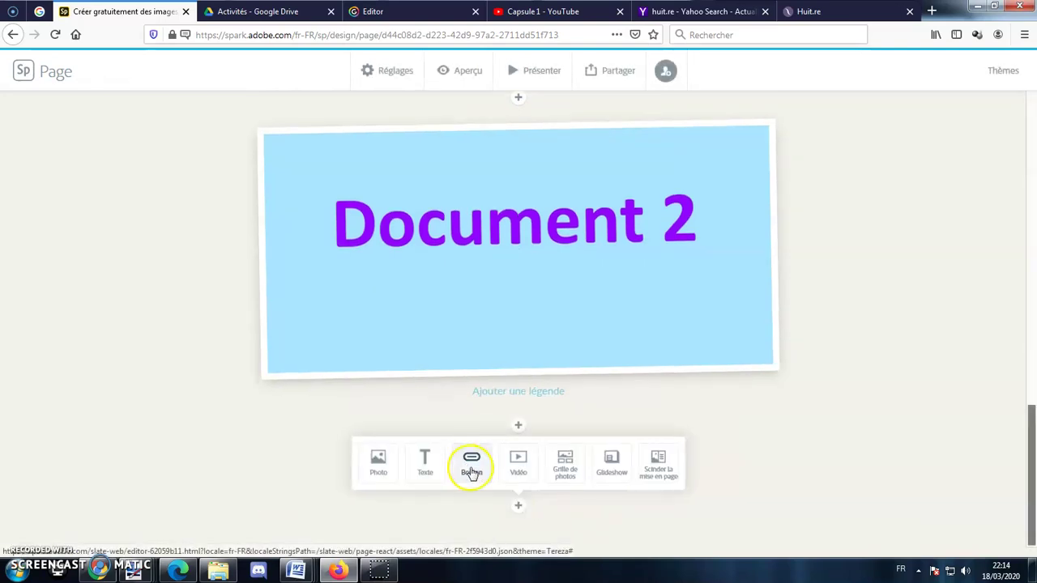
{"action": "left_click", "coordinate": [475, 474]}
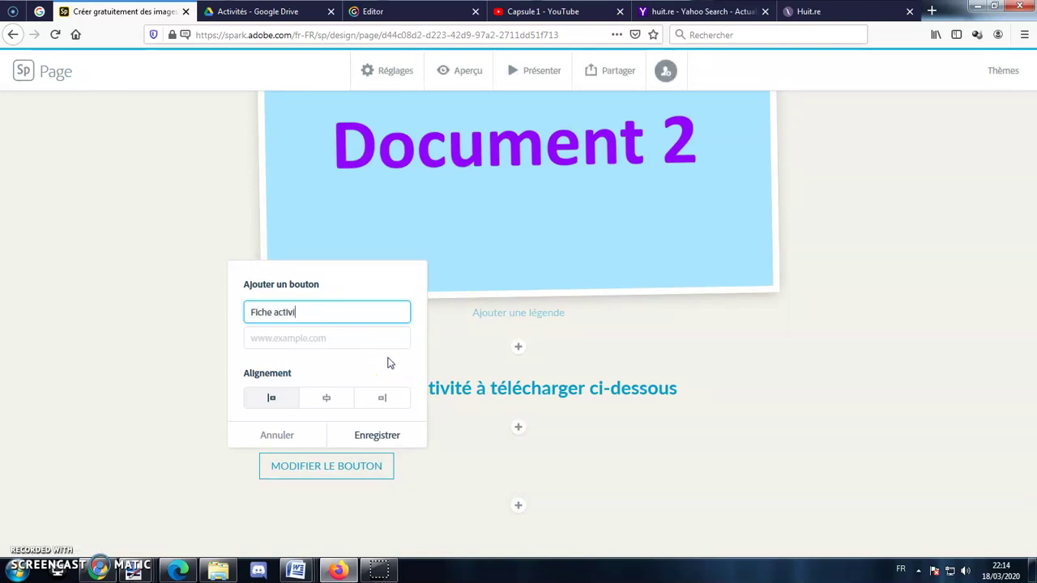
{"action": "right_click", "coordinate": [284, 335]}
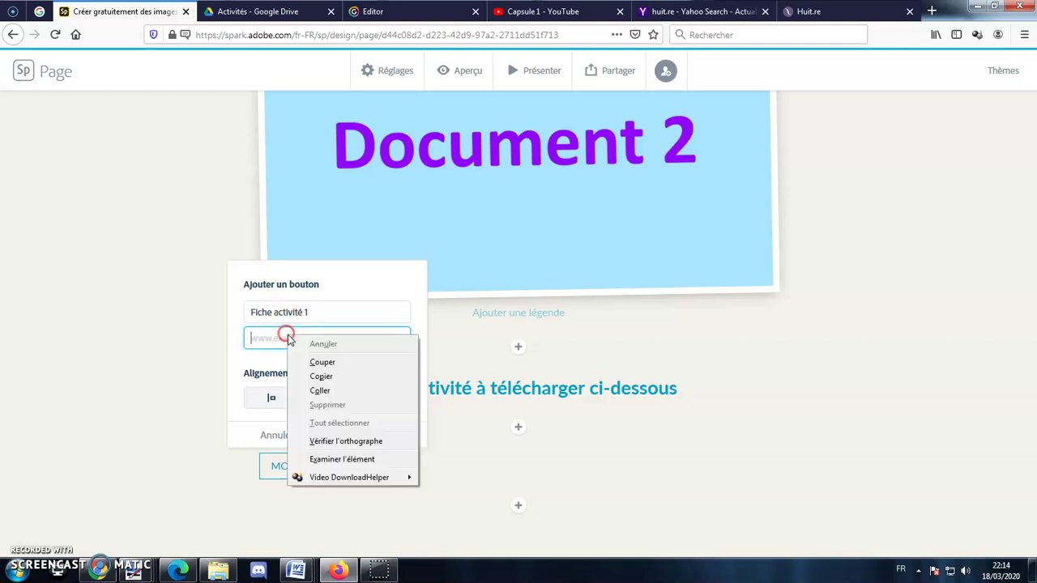
{"action": "left_click", "coordinate": [325, 391]}
{"action": "left_click", "coordinate": [329, 394]}
{"action": "left_click", "coordinate": [361, 434]}
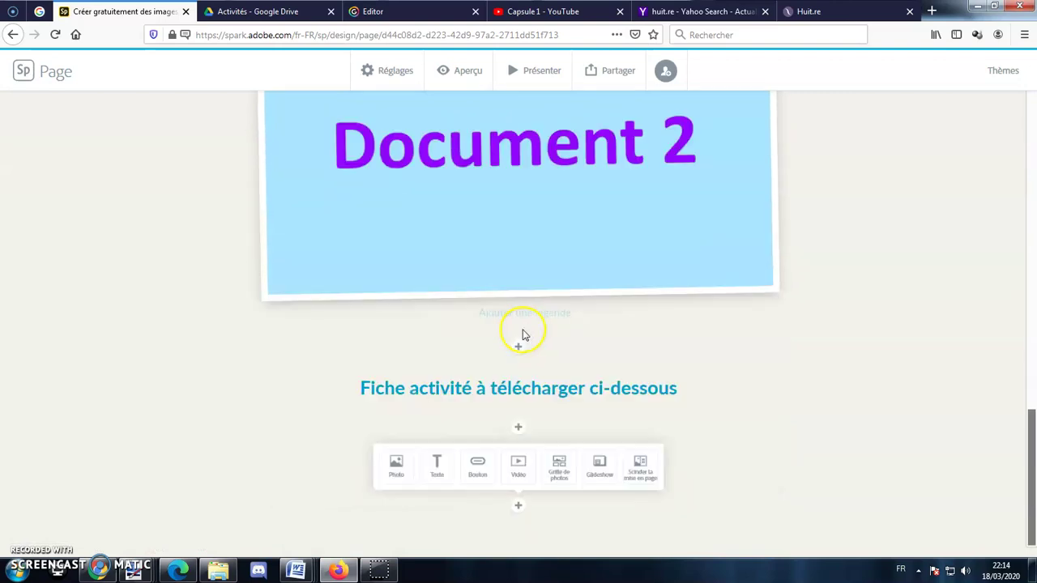
{"action": "left_click", "coordinate": [753, 388]}
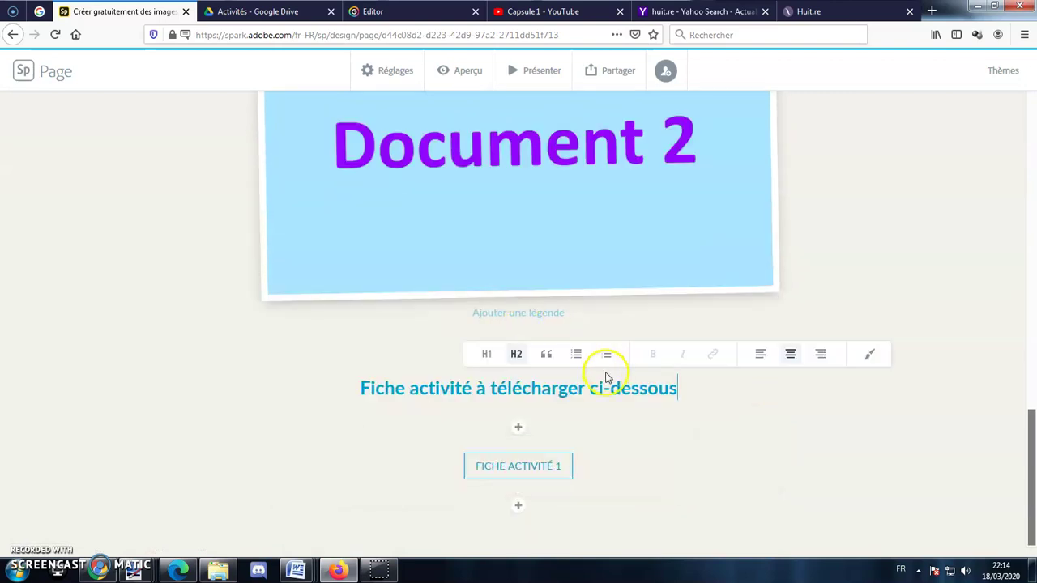
- Copy the web address of the Capsule 1 video from YouTube and return to the Adobe Spark page
{"action": "left_click", "coordinate": [499, 11]}
{"action": "left_click", "coordinate": [266, 35]}
{"action": "key", "text": "ctrl+c"}
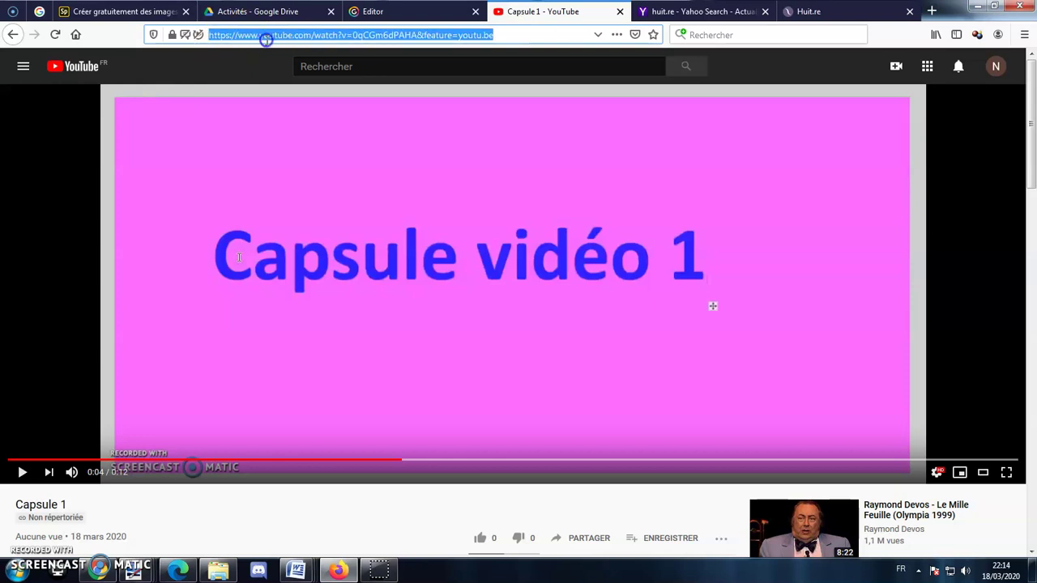
{"action": "right_click", "coordinate": [289, 39]}
{"action": "left_click", "coordinate": [332, 76]}
{"action": "left_click", "coordinate": [113, 12]}
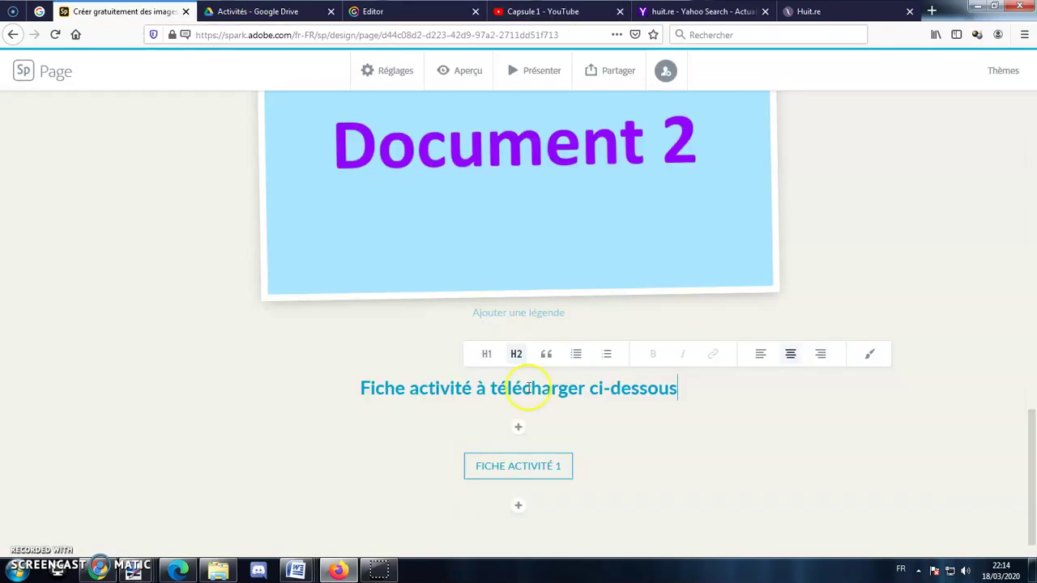
- Embed the Capsule 1 YouTube video between Document 2 and the download heading using the copied address
{"action": "left_click", "coordinate": [516, 346]}
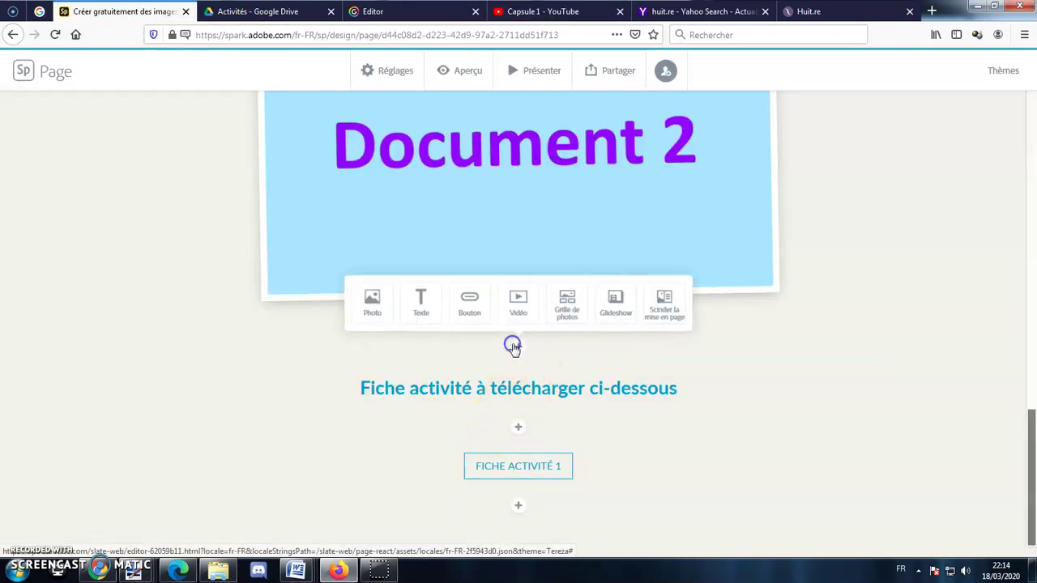
{"action": "left_click", "coordinate": [530, 316]}
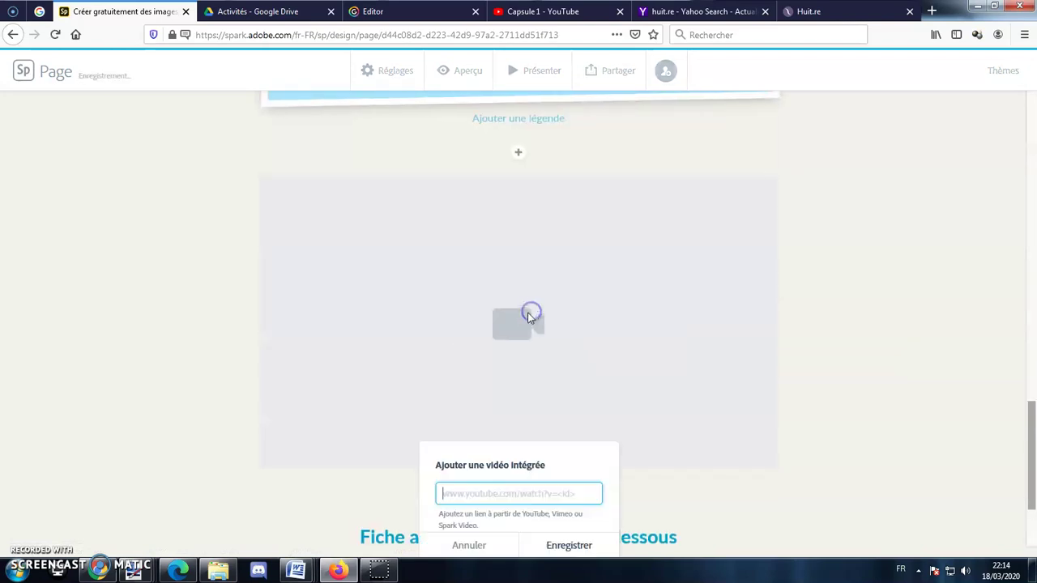
{"action": "right_click", "coordinate": [500, 491]}
{"action": "left_click", "coordinate": [551, 397]}
{"action": "left_click", "coordinate": [567, 544]}
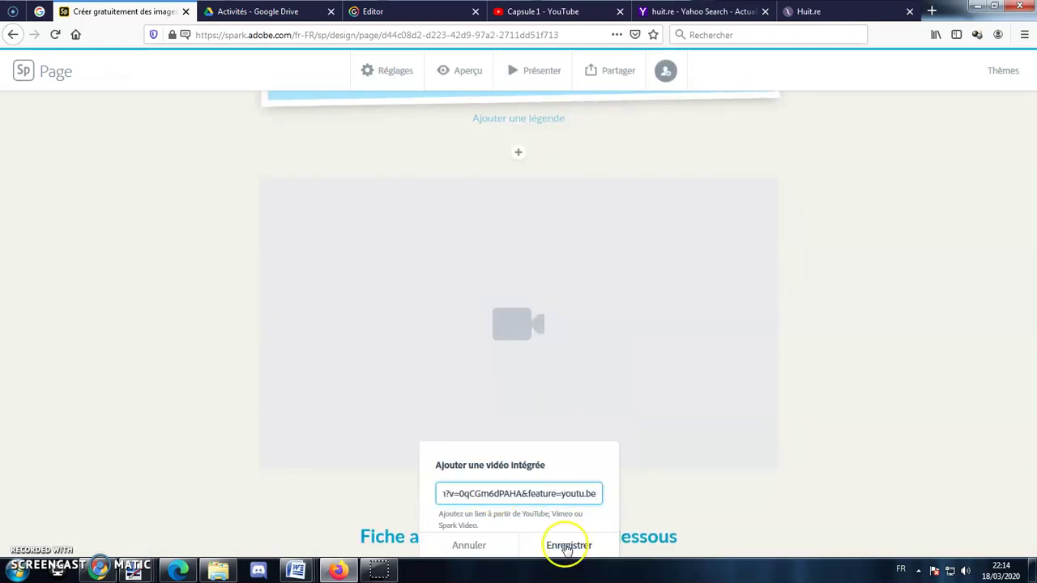
{"action": "scroll", "coordinate": [566, 415], "scroll_direction": "up", "scroll_amount": 6}
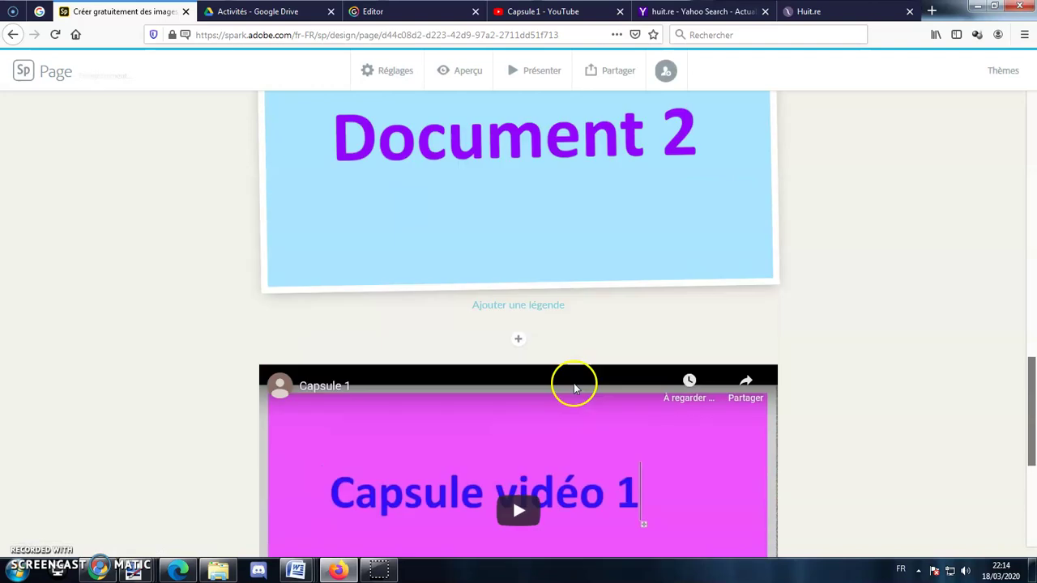
- Add the text "Déposez votre fiche activité complétée dans..." below the Fiche activité 1 button
{"action": "scroll", "coordinate": [579, 393], "scroll_direction": "down", "scroll_amount": 8}
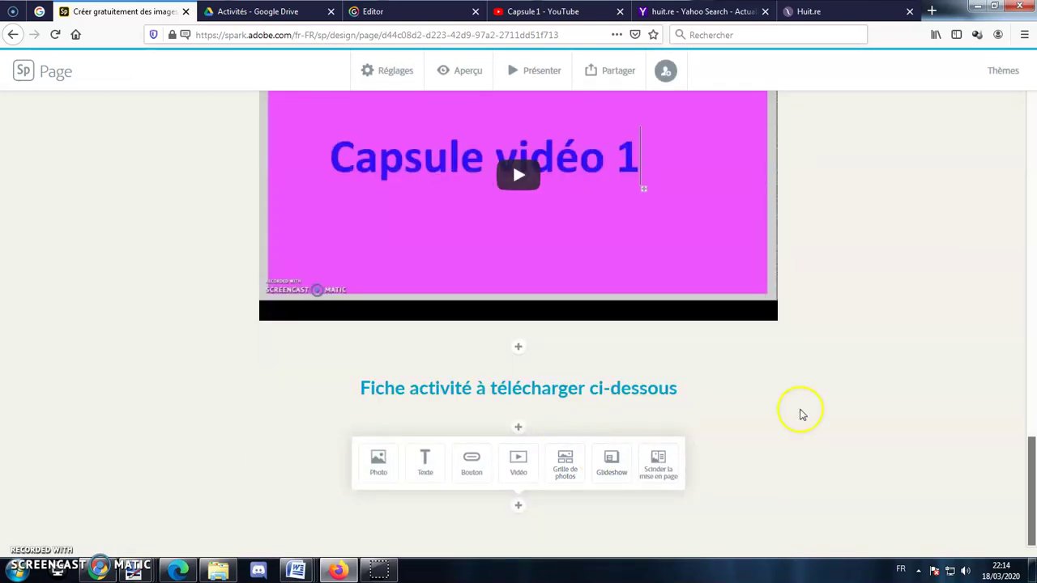
{"action": "left_click", "coordinate": [516, 505]}
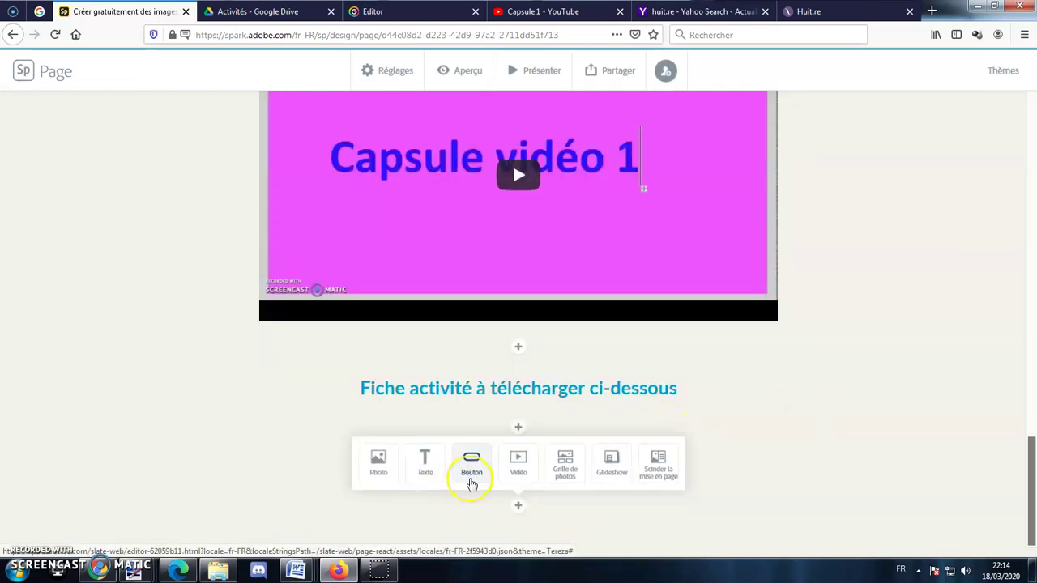
{"action": "left_click", "coordinate": [441, 468]}
{"action": "type", "text": "Déposez votre fiche activi"}
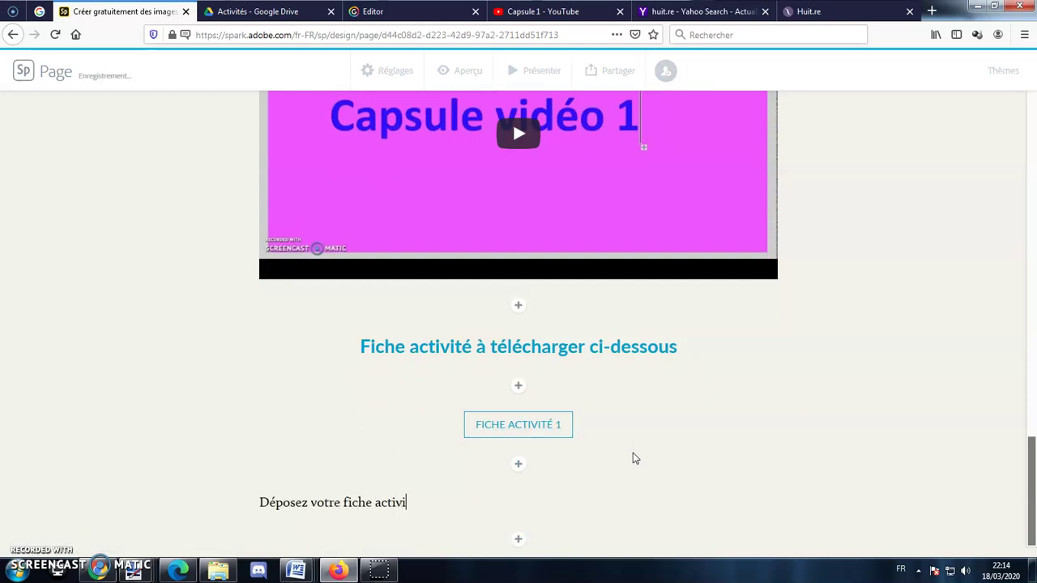
{"action": "type", "text": "té complétée..."}
{"action": "left_click", "coordinate": [538, 486]}
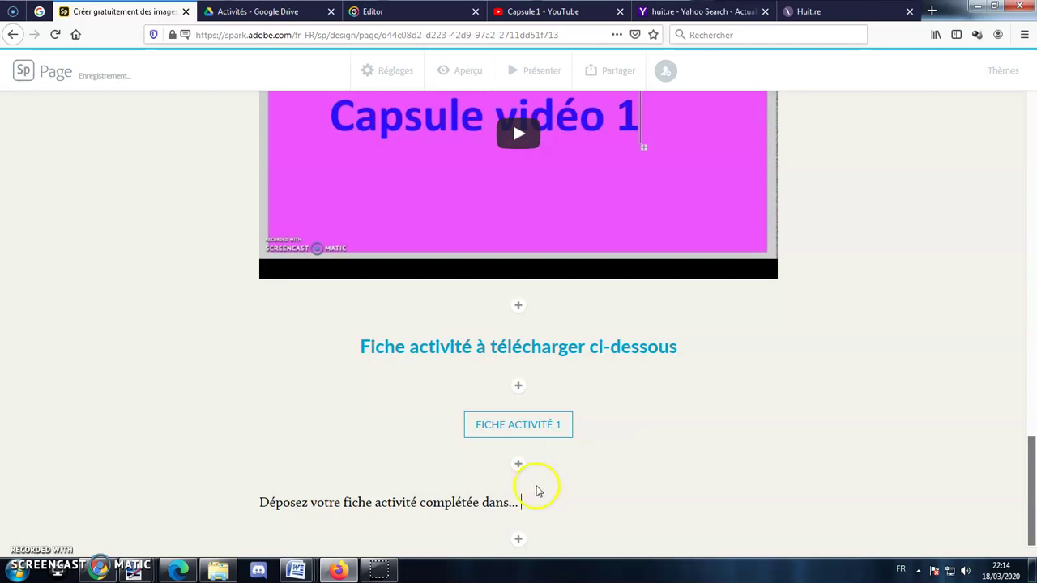
- Center the "Déposez votre fiche activité complétée dans..." line and make it bold
{"action": "triple_click", "coordinate": [460, 506]}
{"action": "left_click", "coordinate": [497, 473]}
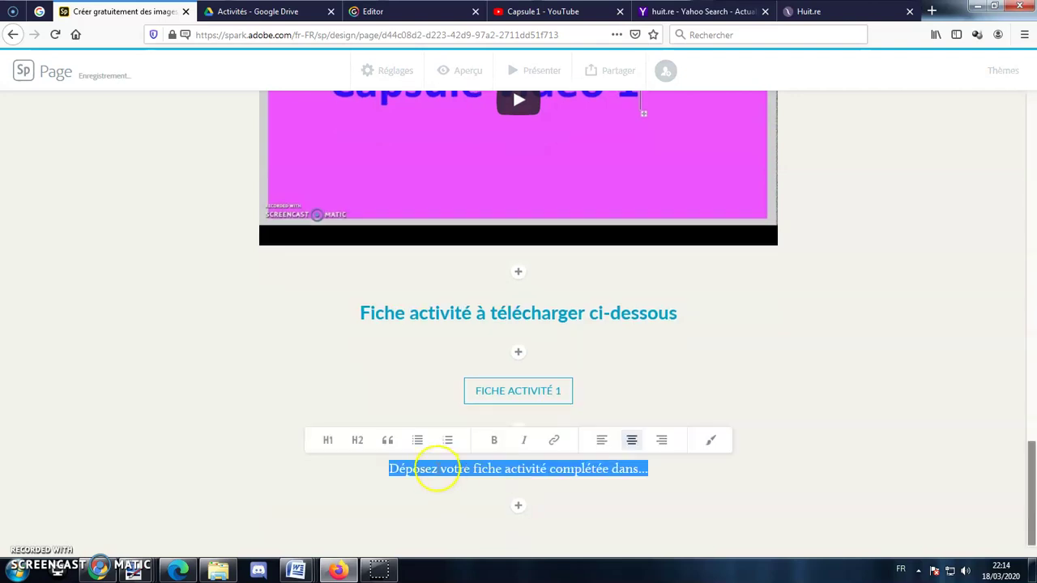
{"action": "left_click", "coordinate": [651, 395]}
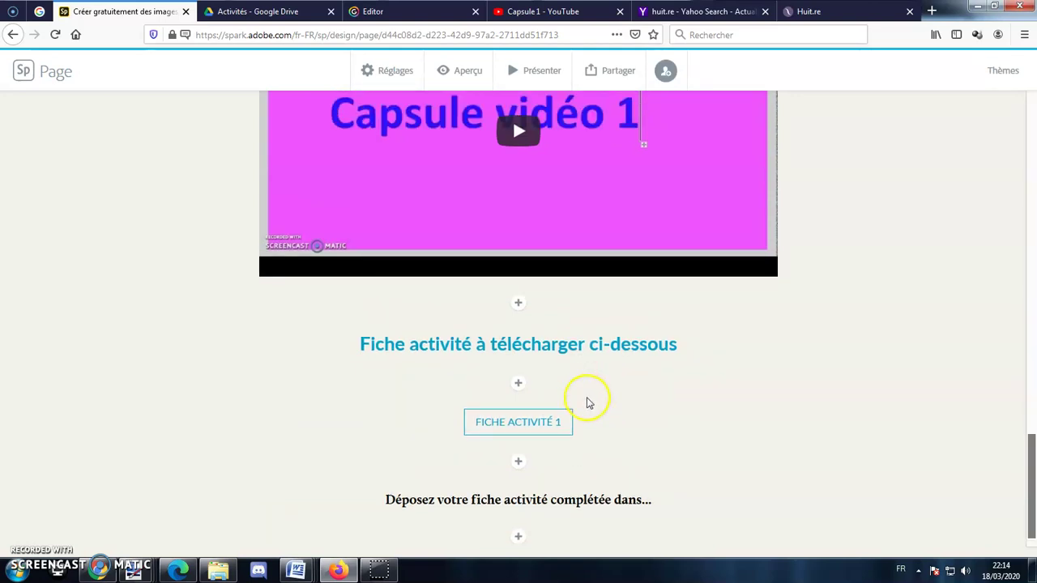
- Add the text "Le retour sur cette activité sera postée sur cette page jeudi" at the end of the page
{"action": "left_click", "coordinate": [518, 430]}
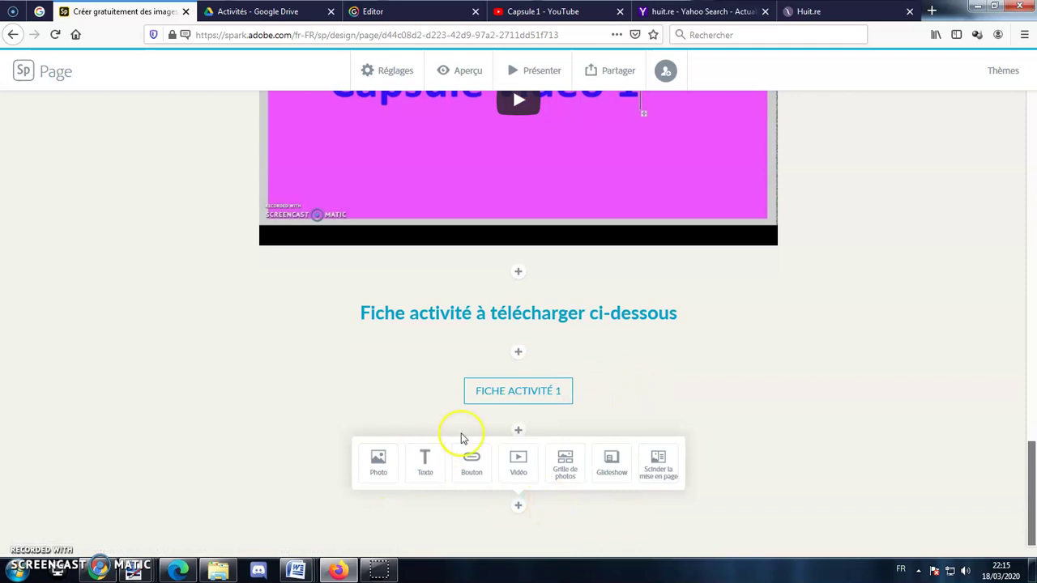
{"action": "left_click", "coordinate": [519, 505]}
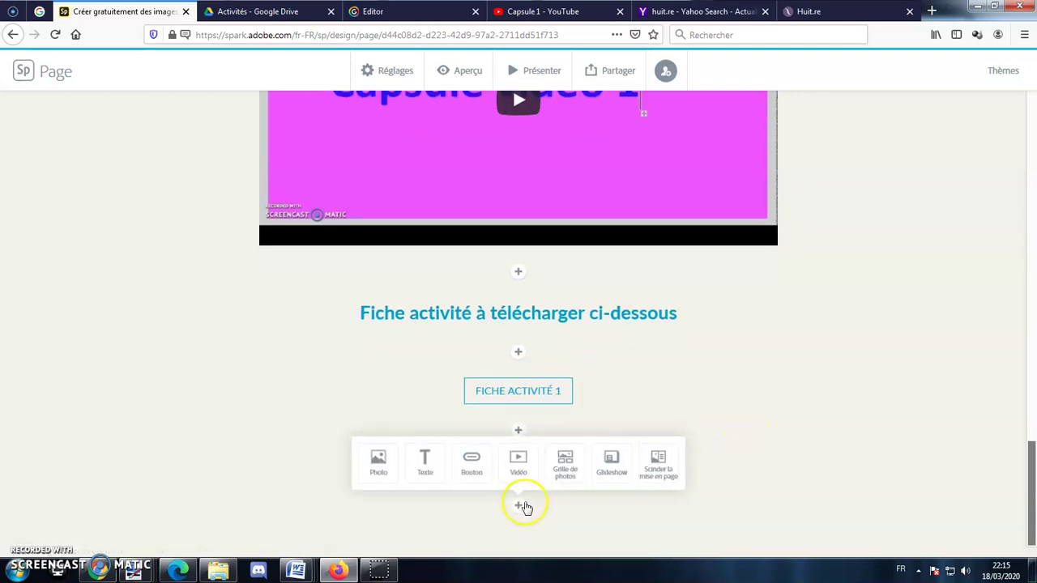
{"action": "left_click", "coordinate": [423, 469]}
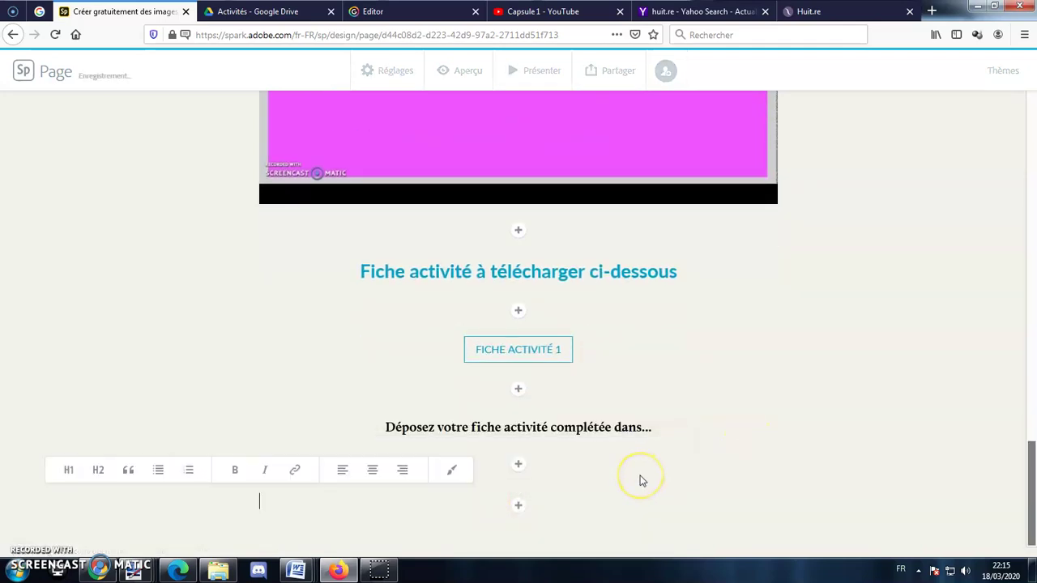
{"action": "type", "text": "Le retour sur c"}
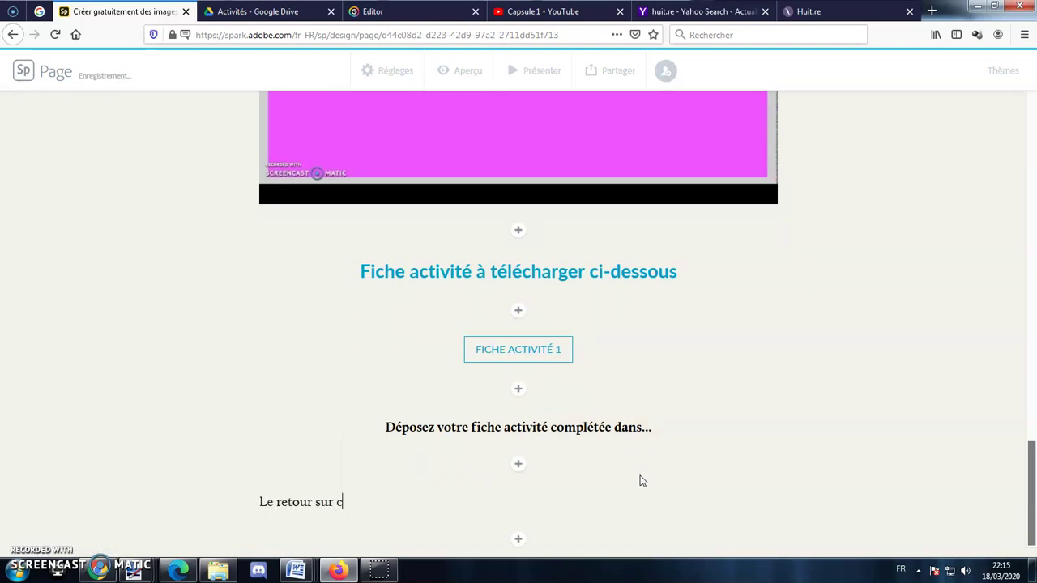
{"action": "type", "text": "ette activité sera postée sur cette page jeudi"}
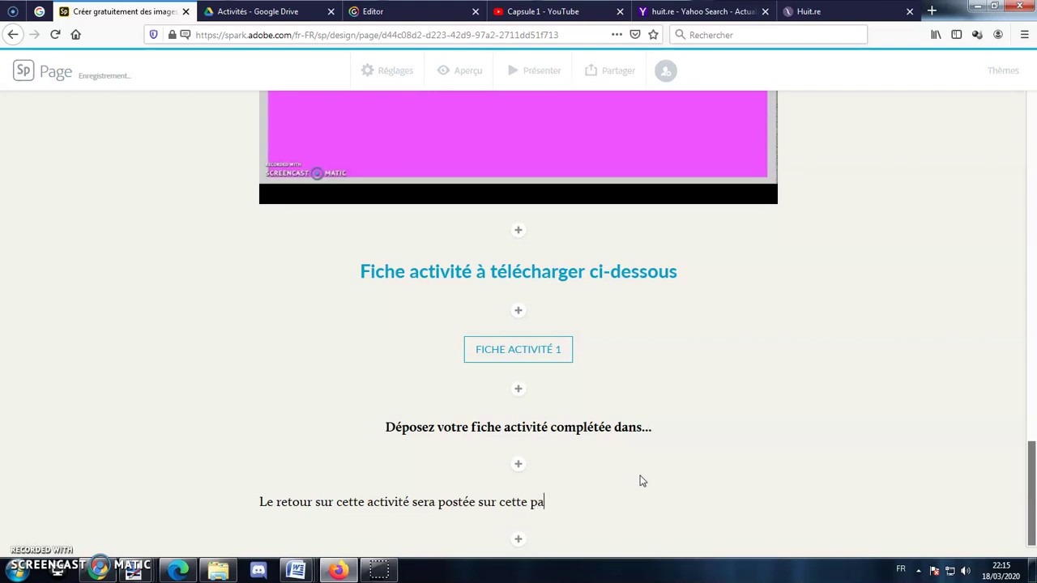
- Format the "Le retour sur cette activité" sentence as a quote and look over the page content
{"action": "triple_click", "coordinate": [549, 492]}
{"action": "left_click", "coordinate": [296, 478]}
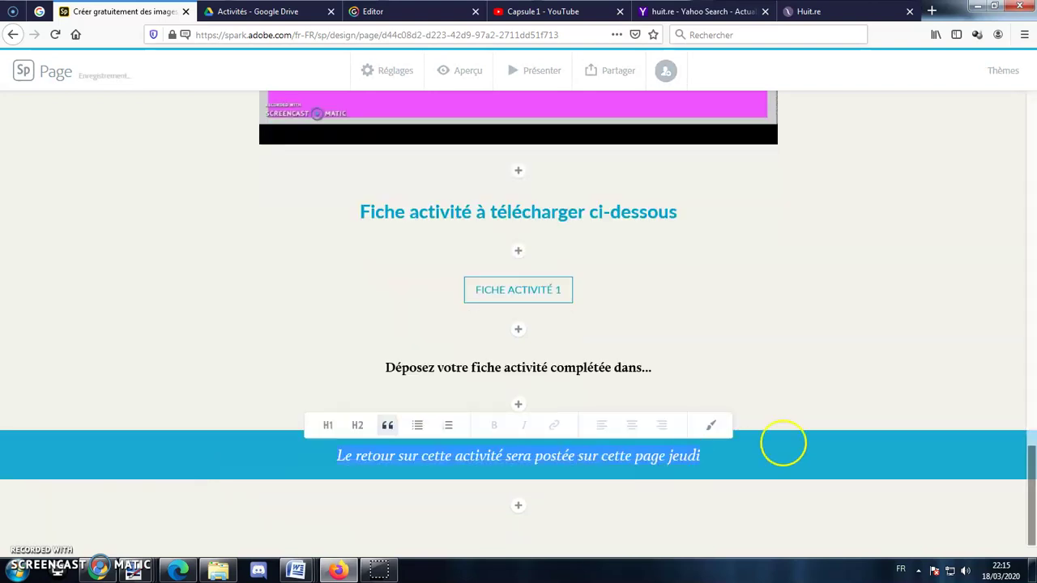
{"action": "scroll", "coordinate": [572, 390], "scroll_direction": "up", "scroll_amount": 7}
{"action": "scroll", "coordinate": [565, 354], "scroll_direction": "up", "scroll_amount": 6}
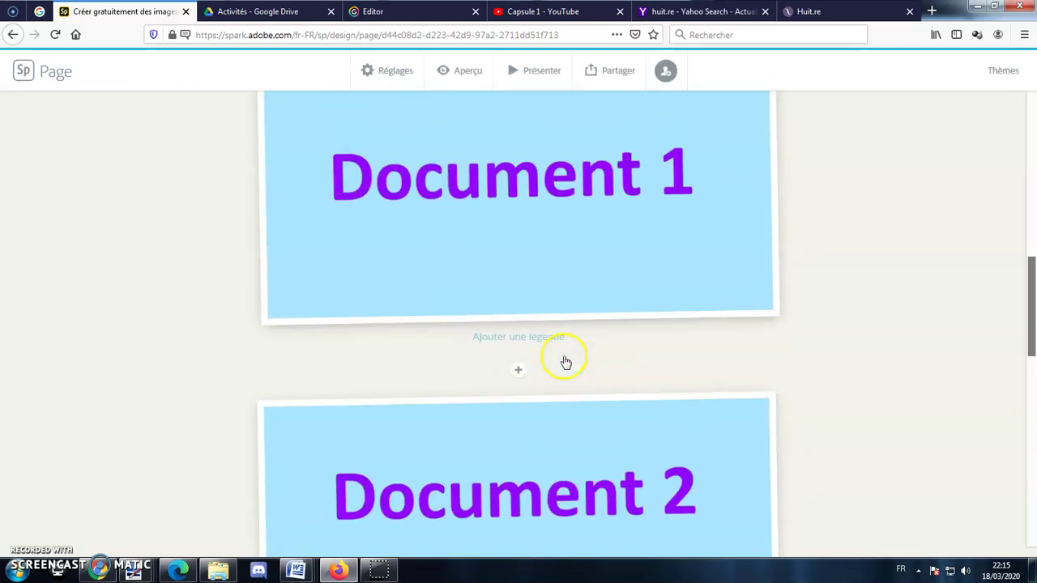
{"action": "scroll", "coordinate": [490, 259], "scroll_direction": "down", "scroll_amount": 8}
{"action": "scroll", "coordinate": [567, 312], "scroll_direction": "down", "scroll_amount": 3}
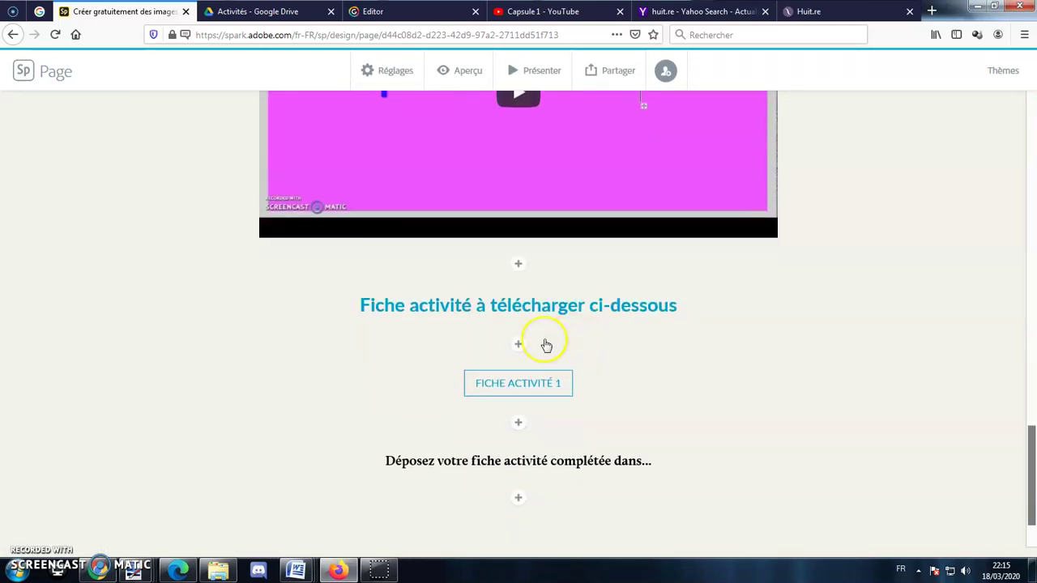
{"action": "scroll", "coordinate": [537, 421], "scroll_direction": "down", "scroll_amount": 1}
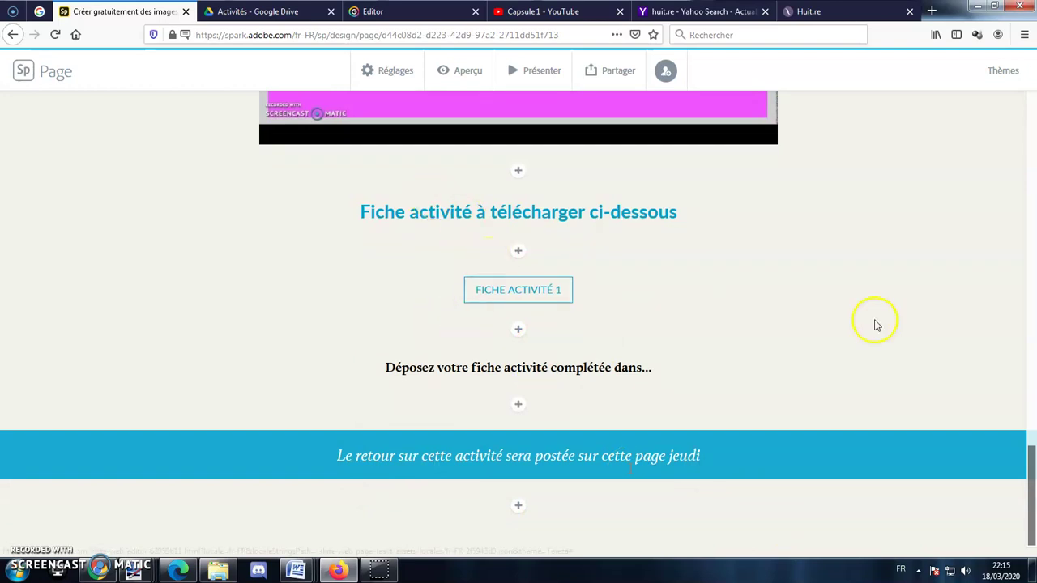
- Publish the page titled "Cours d'Histoire" with author display off and create its shareable link
{"action": "left_click_drag", "start_coordinate": [1026, 456], "coordinate": [1031, 120]}
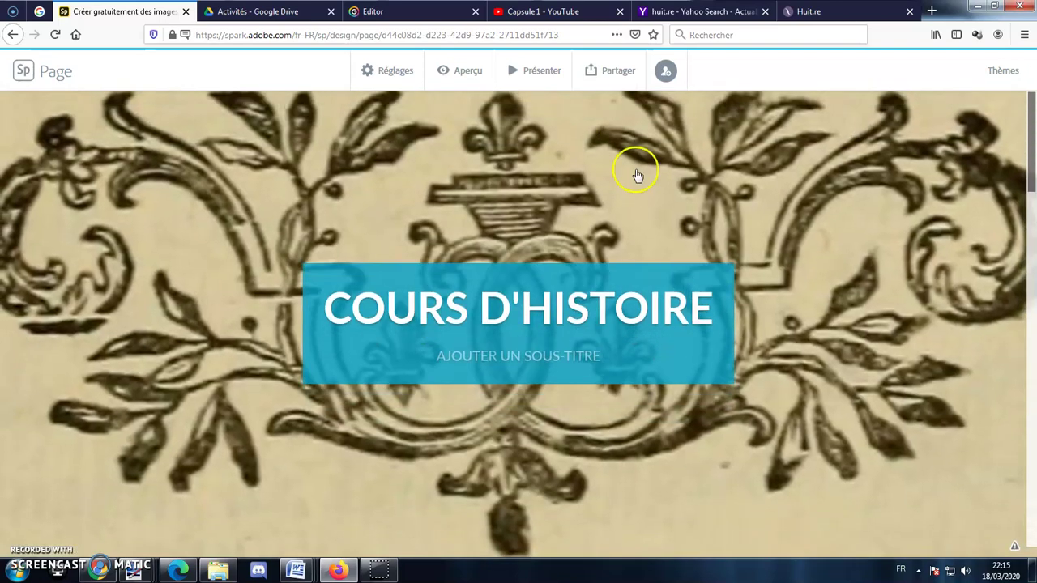
{"action": "left_click", "coordinate": [604, 71]}
{"action": "left_click", "coordinate": [598, 108]}
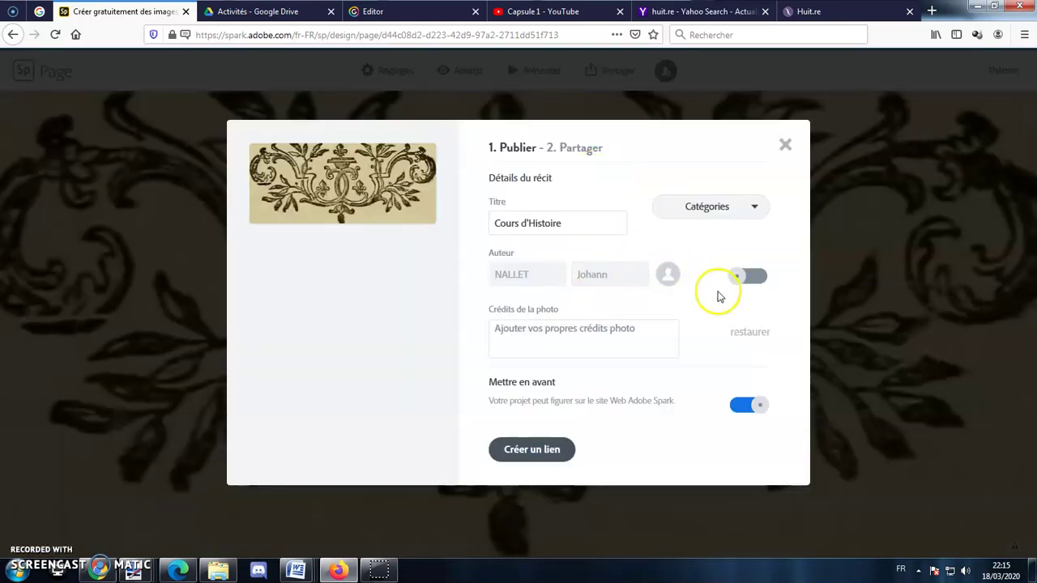
{"action": "left_click", "coordinate": [744, 286]}
{"action": "left_click", "coordinate": [749, 280]}
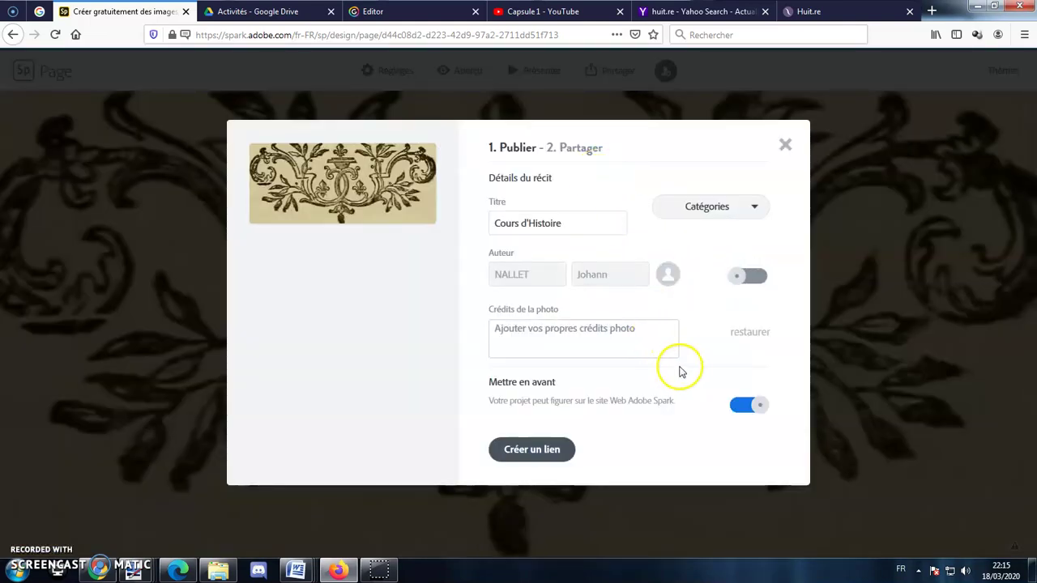
{"action": "left_click", "coordinate": [554, 452]}
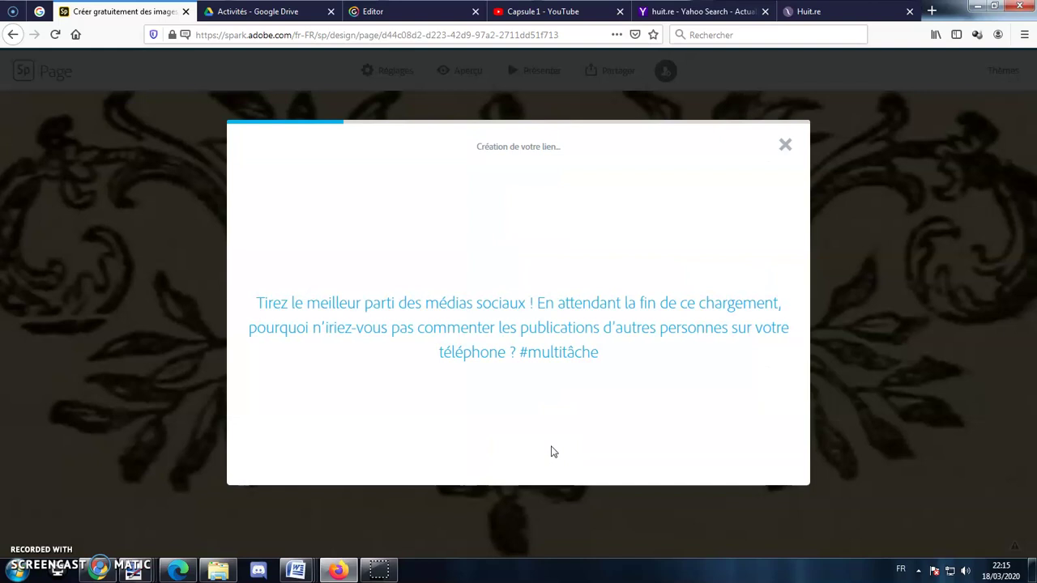
- Copy the page's shareable link and open it in Microsoft Edge
{"action": "left_click", "coordinate": [738, 206]}
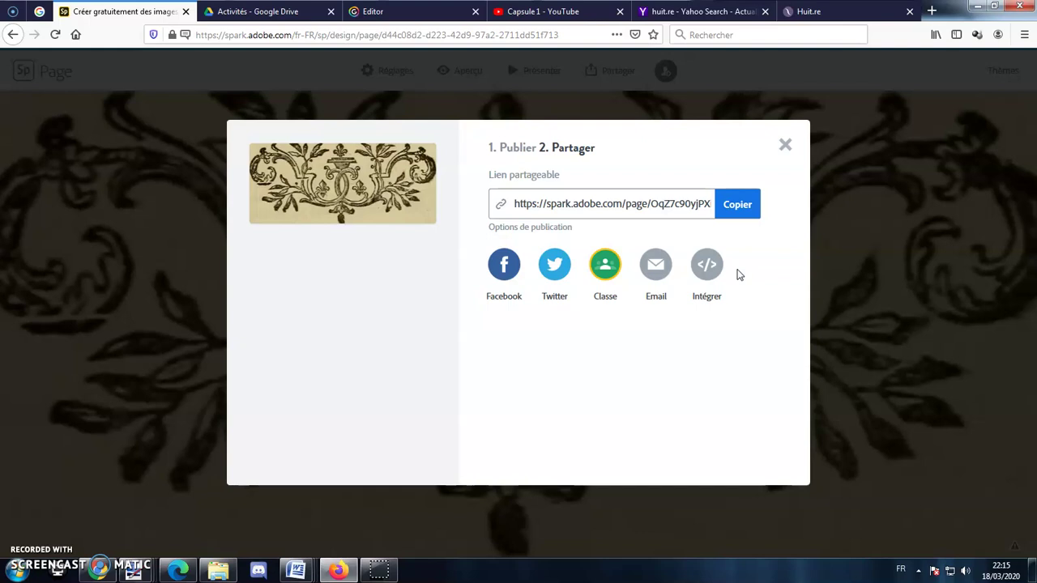
{"action": "left_click", "coordinate": [182, 572]}
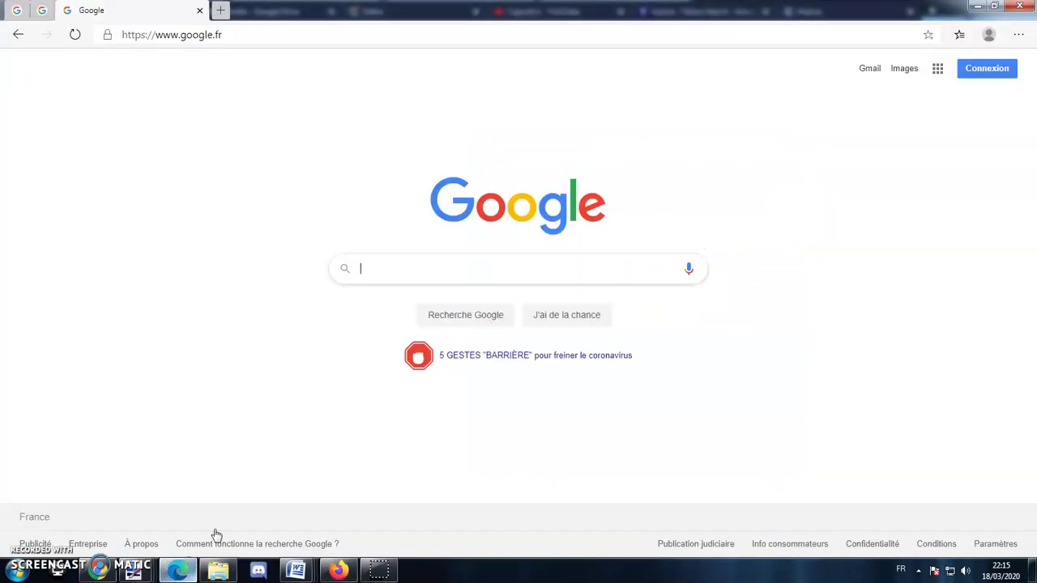
{"action": "left_click", "coordinate": [213, 35]}
{"action": "right_click", "coordinate": [213, 37]}
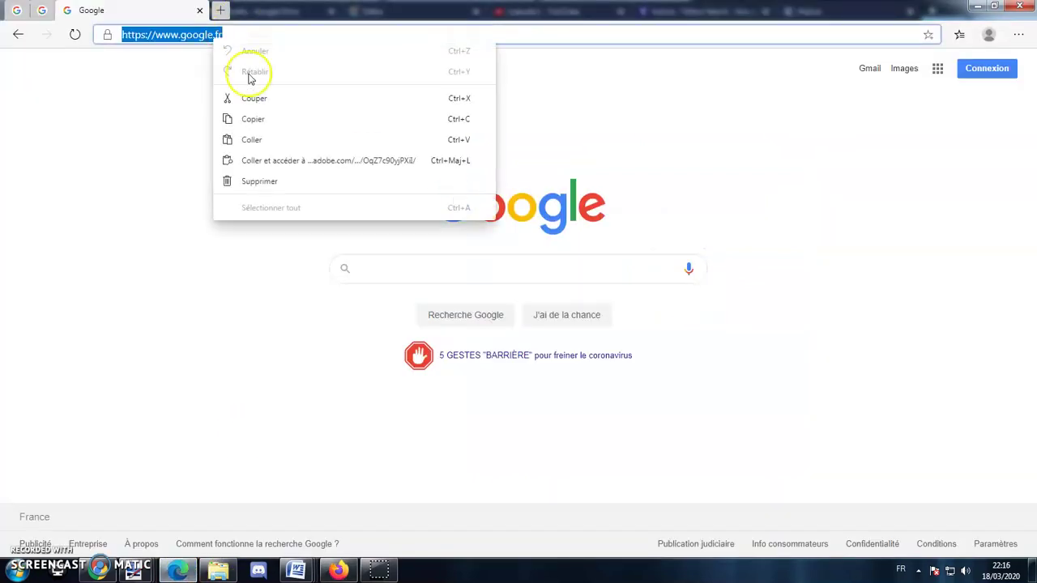
{"action": "left_click", "coordinate": [253, 140]}
{"action": "key", "text": "Return"}
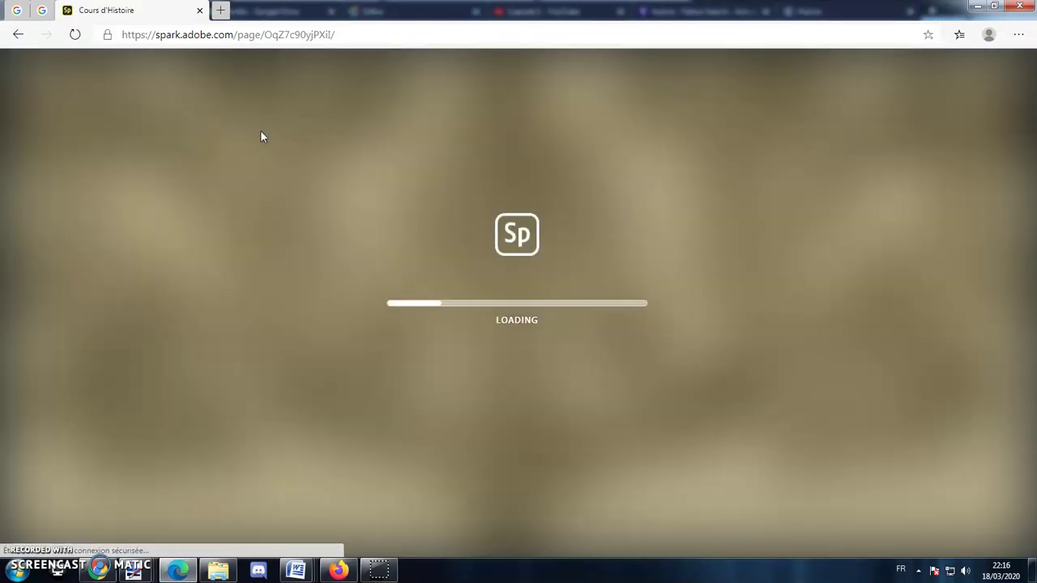
- Check the published page by viewing Document 1 enlarged and playing the embedded Capsule 1 video
{"action": "scroll", "coordinate": [451, 248], "scroll_direction": "down", "scroll_amount": 6}
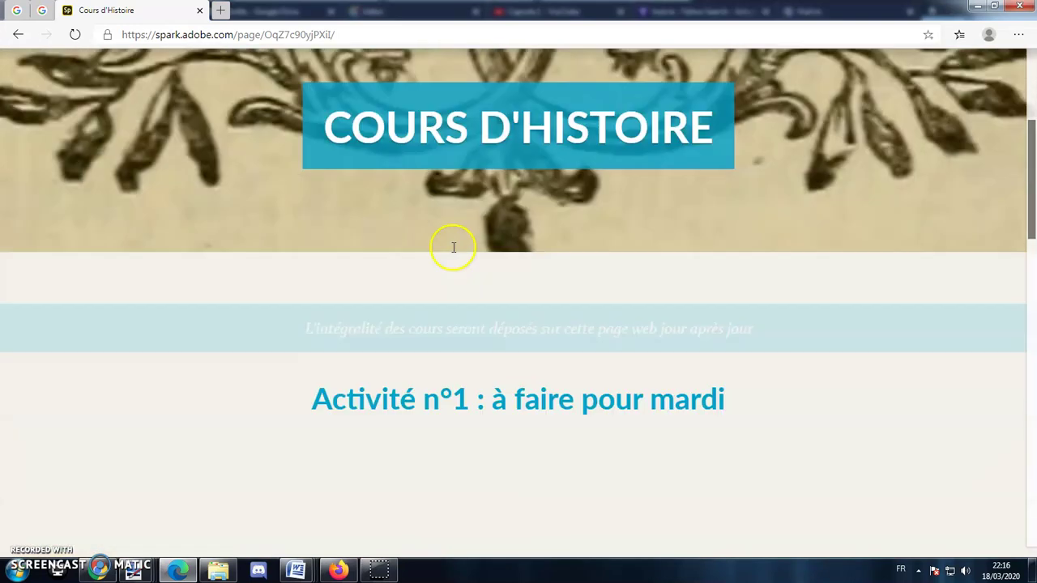
{"action": "scroll", "coordinate": [479, 224], "scroll_direction": "up", "scroll_amount": 3}
{"action": "scroll", "coordinate": [631, 283], "scroll_direction": "down", "scroll_amount": 1}
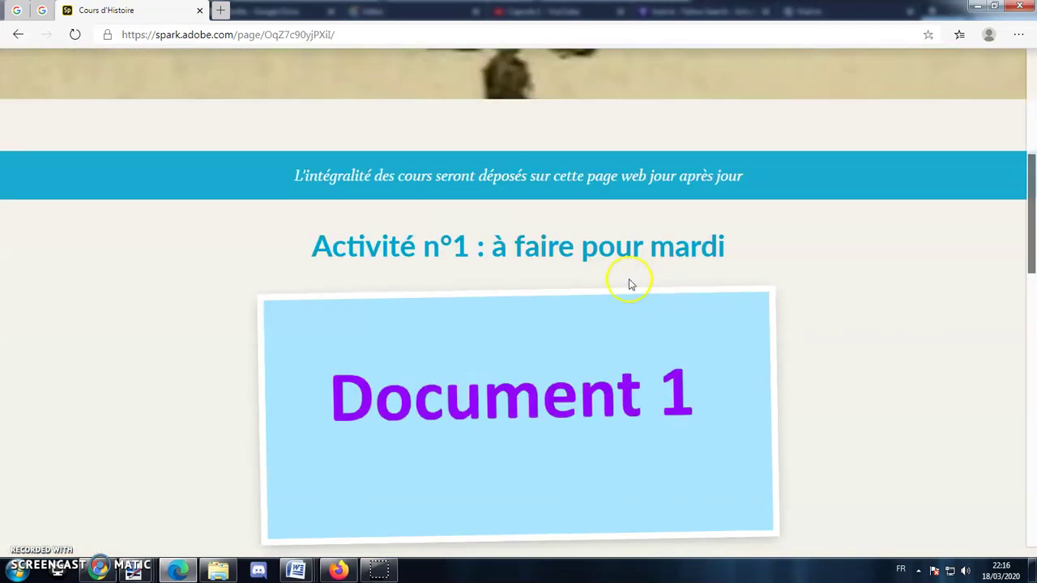
{"action": "scroll", "coordinate": [583, 251], "scroll_direction": "down", "scroll_amount": 3}
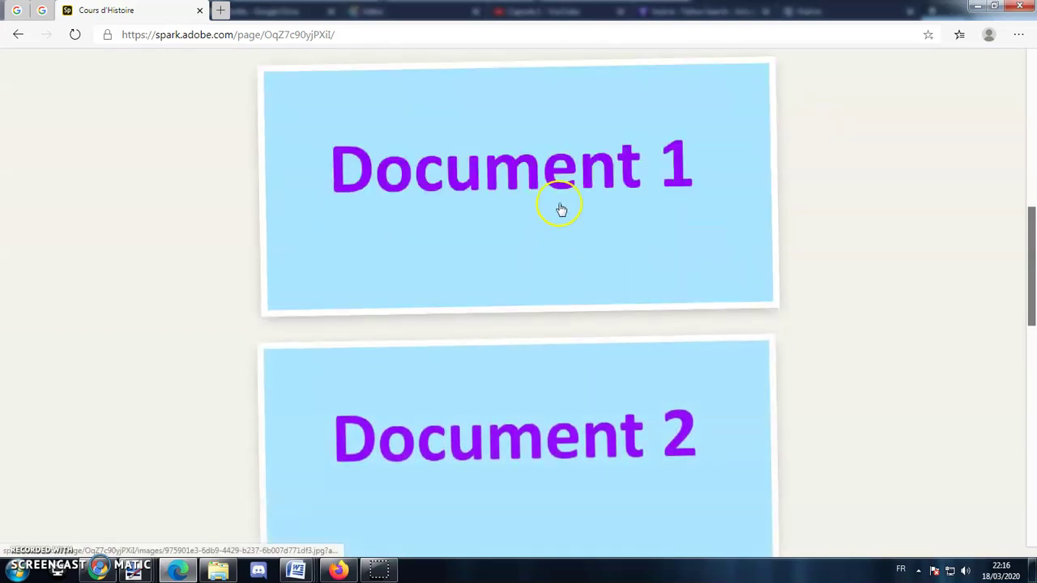
{"action": "left_click", "coordinate": [561, 206]}
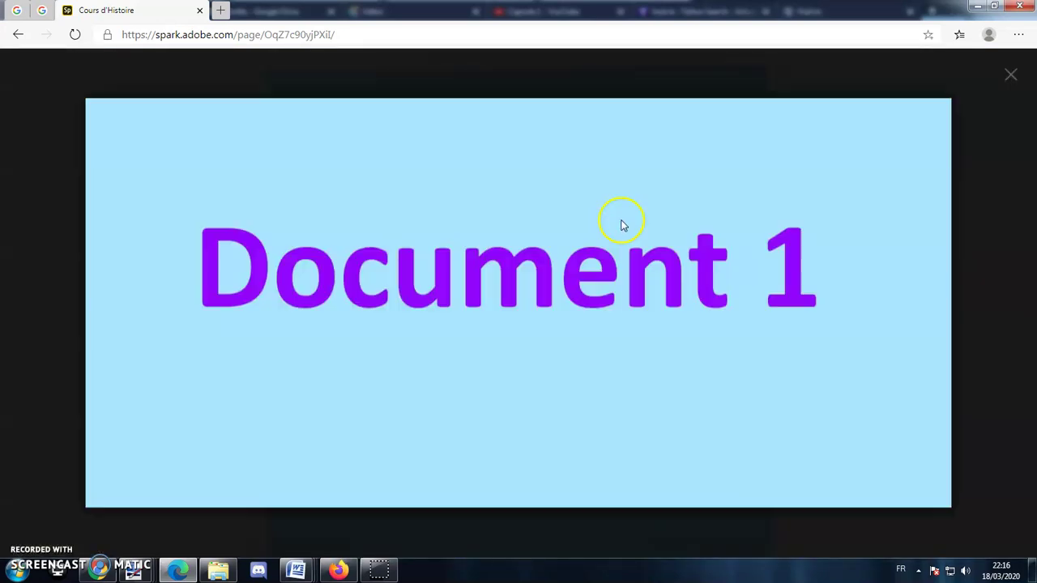
{"action": "left_click", "coordinate": [1011, 75]}
{"action": "scroll", "coordinate": [590, 273], "scroll_direction": "down", "scroll_amount": 7}
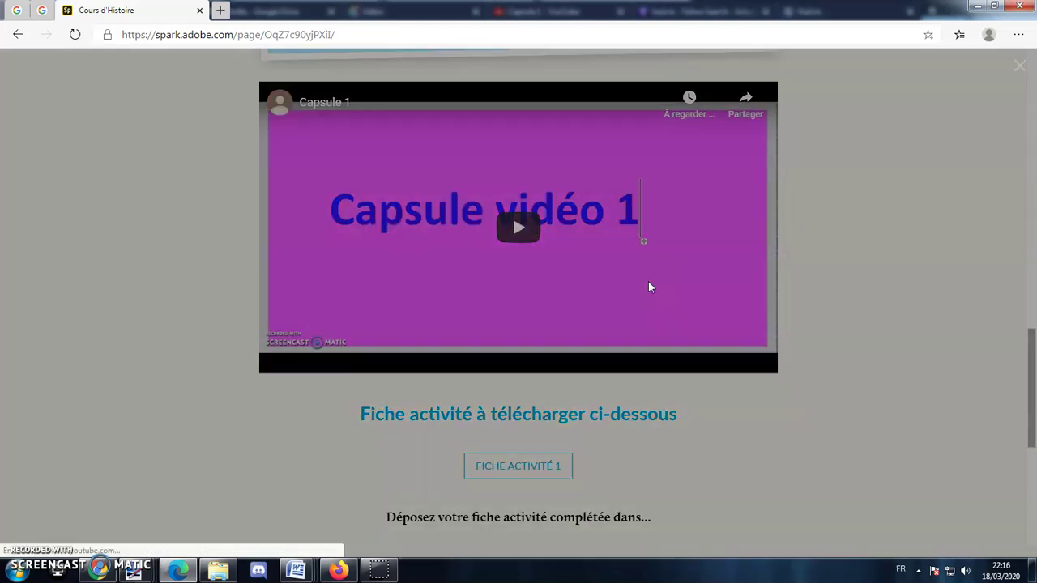
{"action": "left_click", "coordinate": [648, 287]}
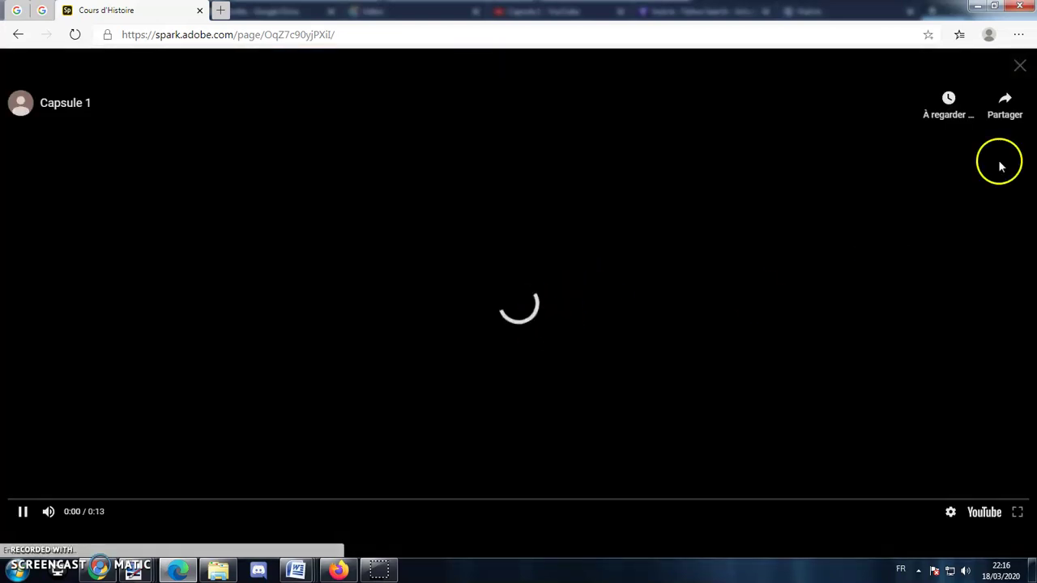
- Close the Capsule 1 video and check the document linked to the "Fiche activité 1" button on the published page
{"action": "left_click", "coordinate": [1020, 68]}
{"action": "scroll", "coordinate": [606, 363], "scroll_direction": "down", "scroll_amount": 2}
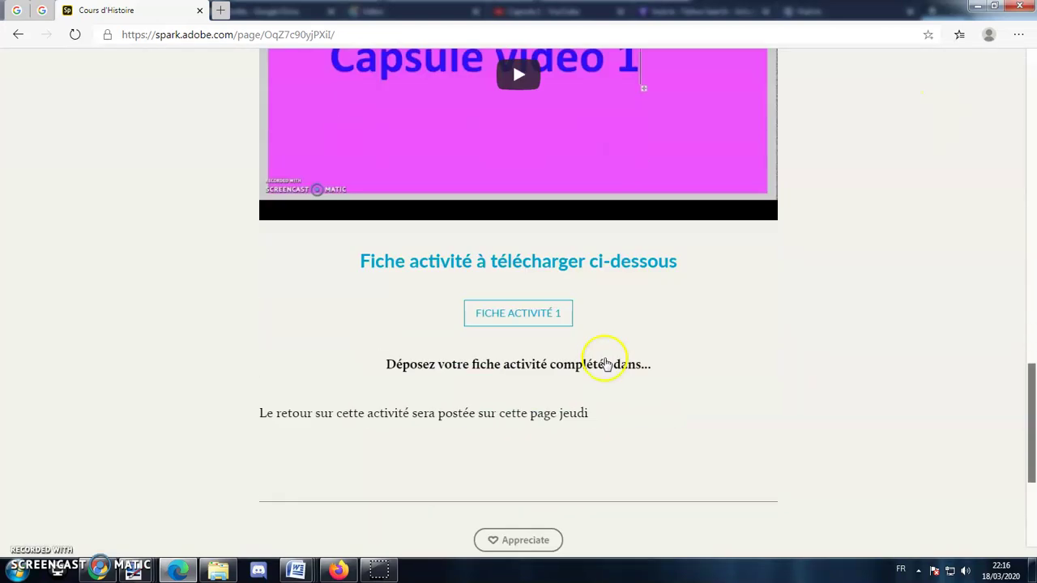
{"action": "left_click", "coordinate": [509, 320]}
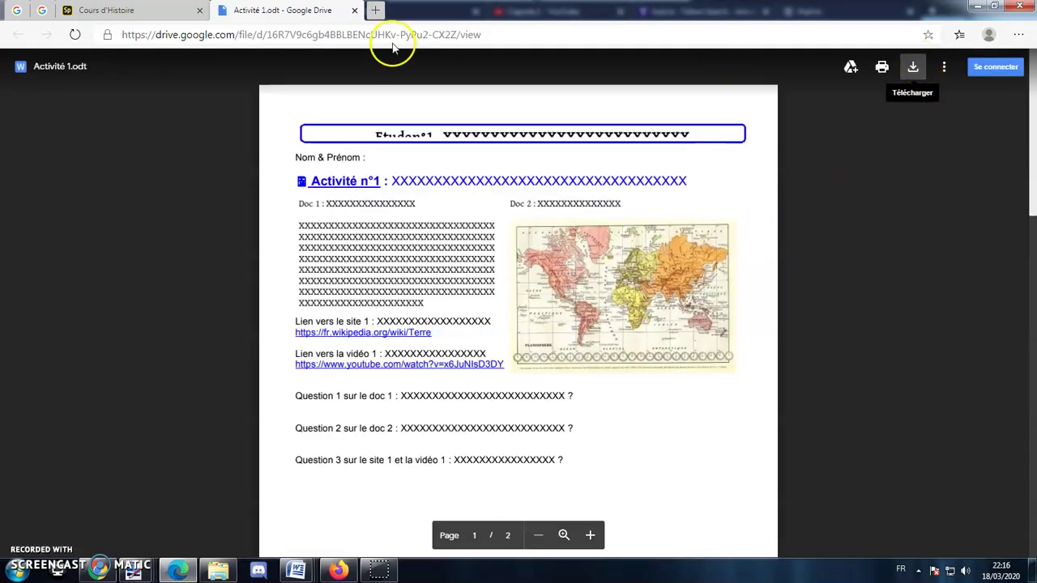
{"action": "left_click", "coordinate": [354, 9]}
{"action": "scroll", "coordinate": [496, 322], "scroll_direction": "down", "scroll_amount": 1}
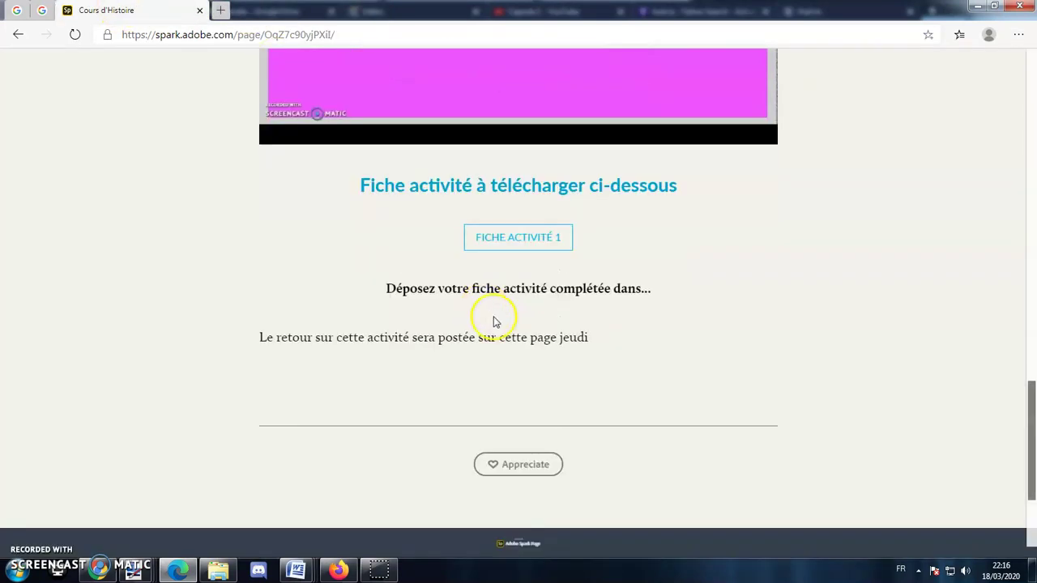
- Review the closing sentence about the activity feedback and look back over the published page from its start
{"action": "left_click_drag", "start_coordinate": [278, 337], "coordinate": [555, 336]}
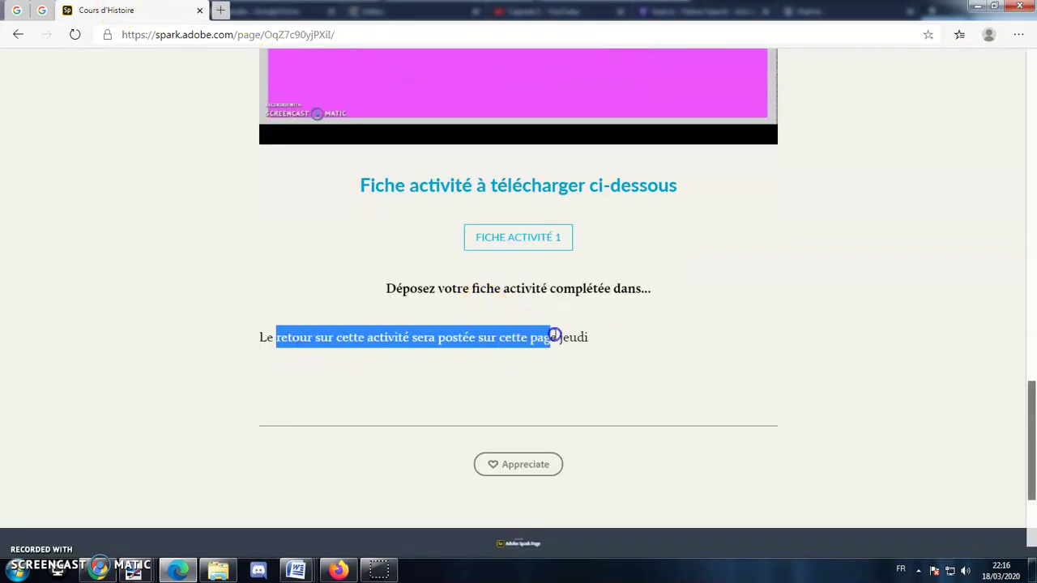
{"action": "left_click", "coordinate": [600, 339]}
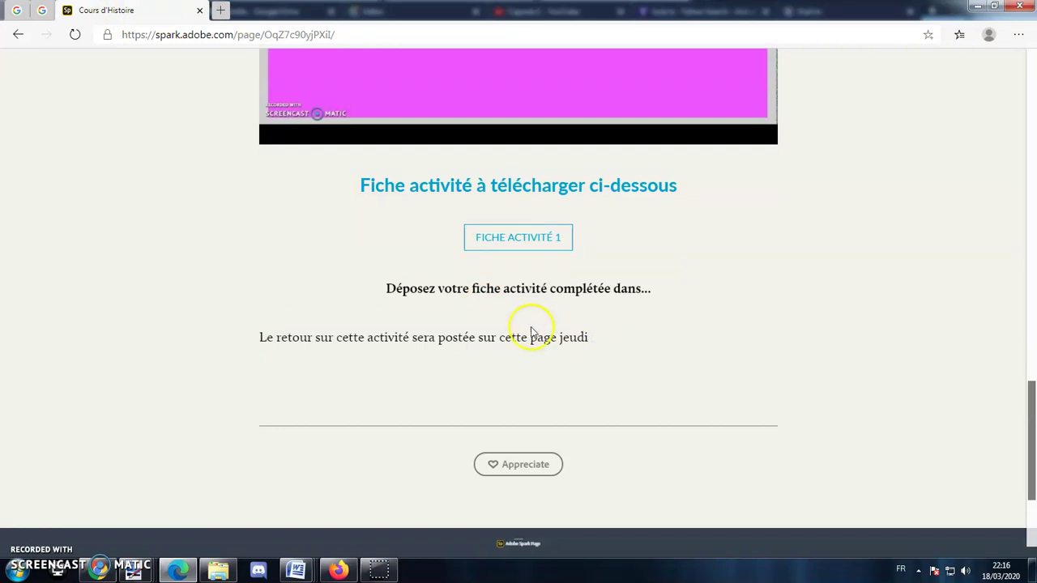
{"action": "scroll", "coordinate": [551, 332], "scroll_direction": "up", "scroll_amount": 15}
{"action": "scroll", "coordinate": [442, 252], "scroll_direction": "down", "scroll_amount": 5}
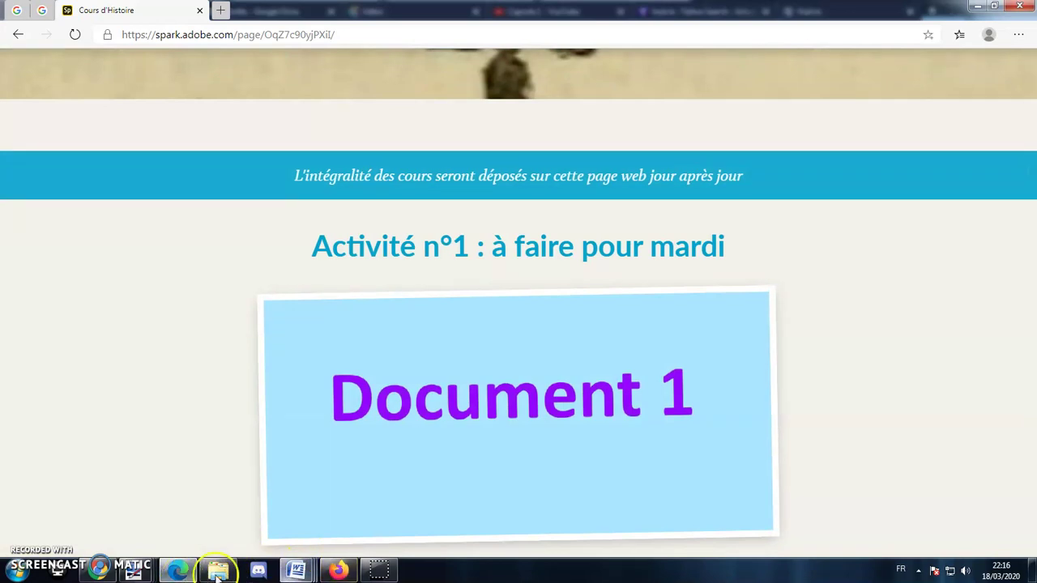
- Return to the page editor in Firefox, close the sharing dialog and look over the page down to the submission instructions
{"action": "left_click", "coordinate": [338, 572]}
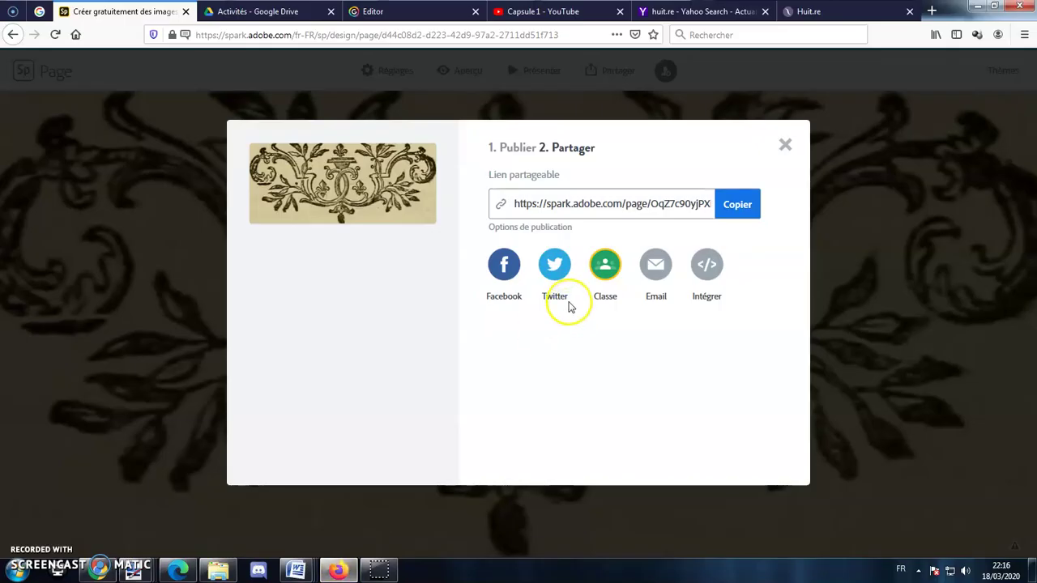
{"action": "left_click", "coordinate": [784, 143]}
{"action": "scroll", "coordinate": [591, 235], "scroll_direction": "down", "scroll_amount": 10}
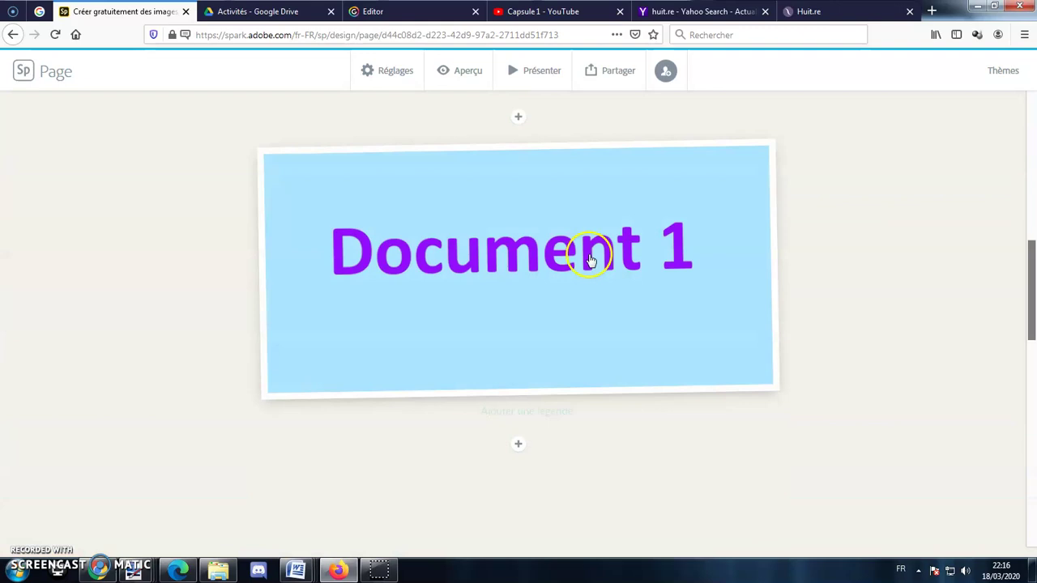
{"action": "scroll", "coordinate": [590, 259], "scroll_direction": "down", "scroll_amount": 6}
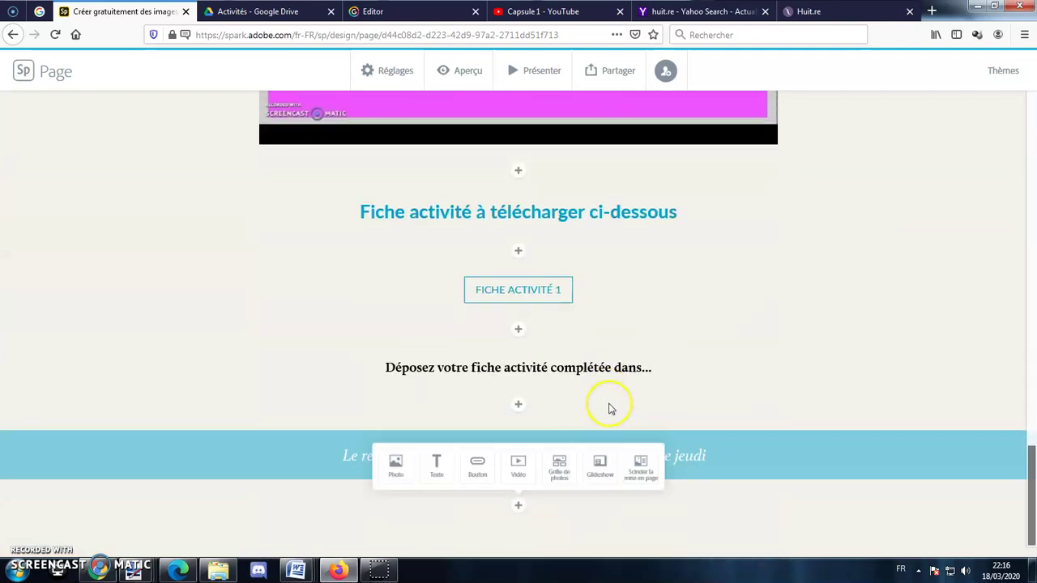
{"action": "left_click", "coordinate": [718, 361]}
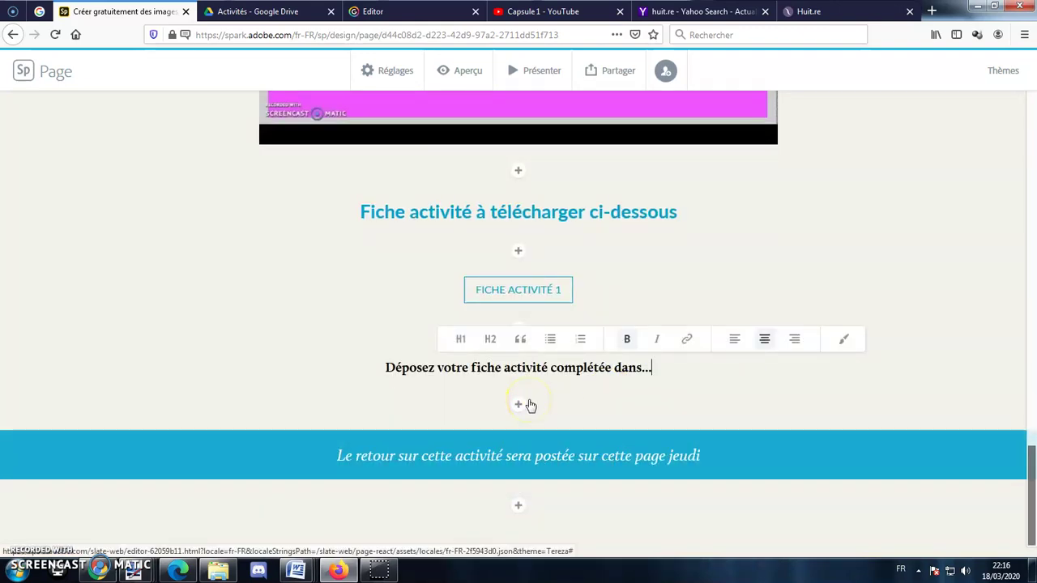
- Leave the editor for the Spark home page and reopen the history course page from the saved projects
{"action": "left_click", "coordinate": [23, 71]}
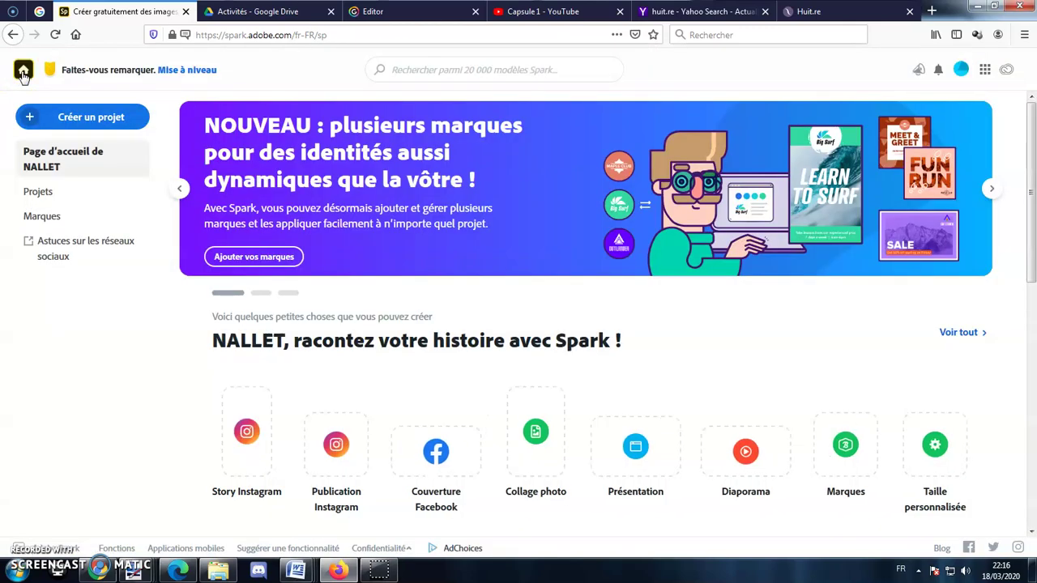
{"action": "left_click", "coordinate": [38, 191]}
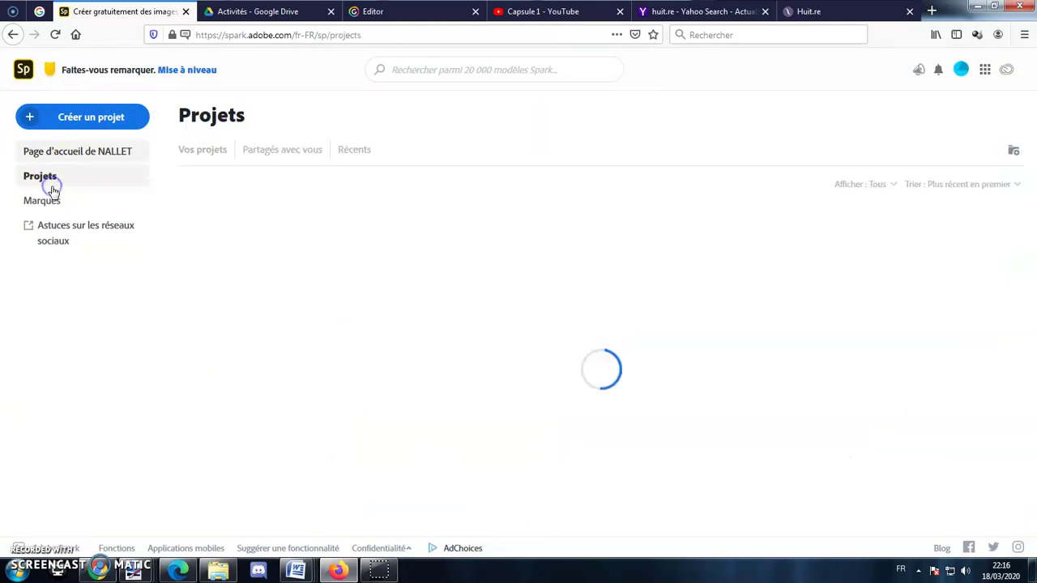
{"action": "left_click", "coordinate": [266, 261]}
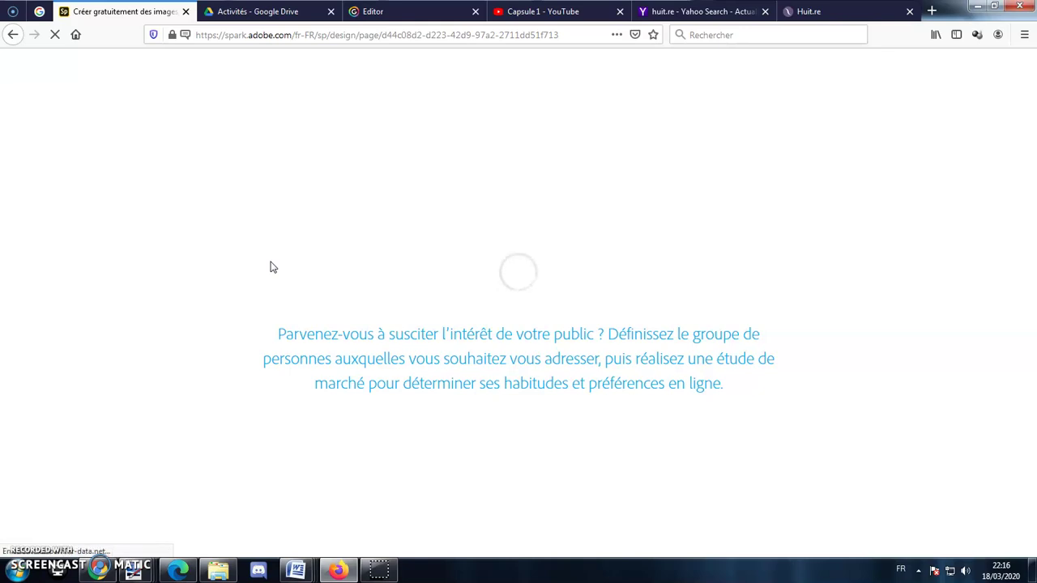
- Delete the closing "Le retour sur cette activité" sentence from the end of the page
{"action": "scroll", "coordinate": [736, 451], "scroll_direction": "down", "scroll_amount": 20}
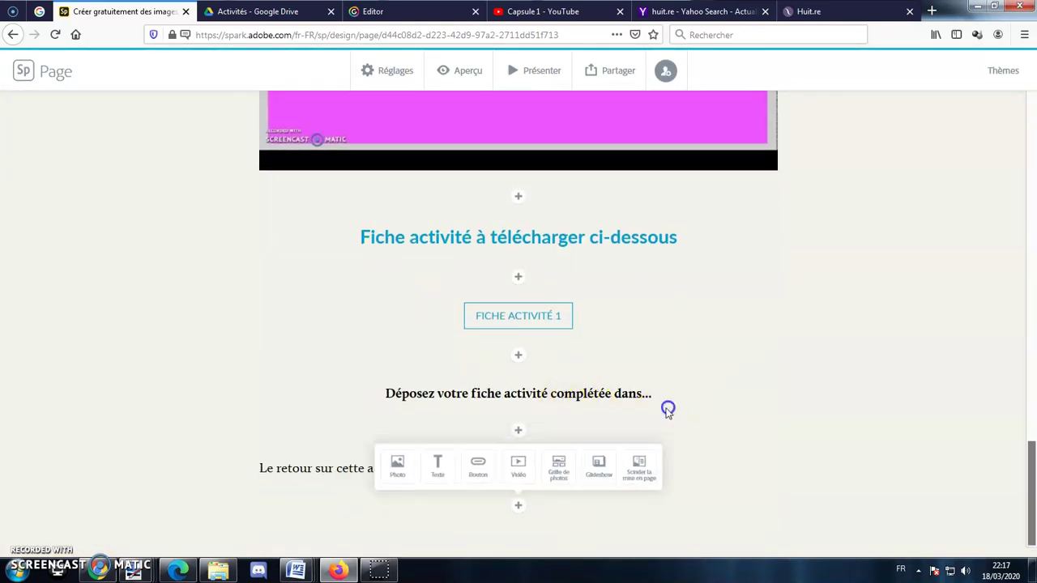
{"action": "triple_click", "coordinate": [571, 470]}
{"action": "key", "text": "BackSpace"}
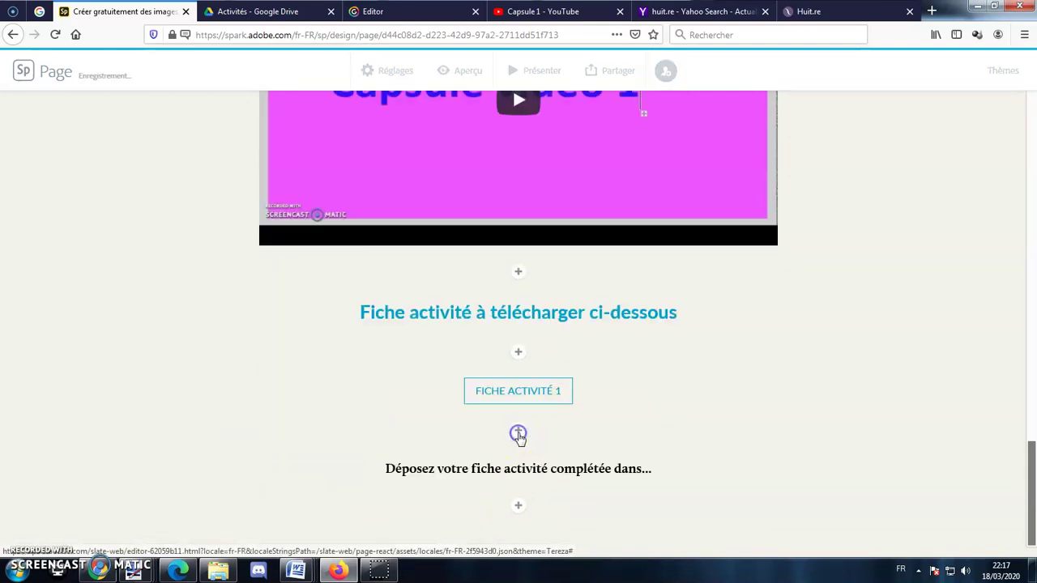
- Upload the "Retour 1" image from the Images library as a photo below the submission instructions
{"action": "left_click", "coordinate": [517, 506]}
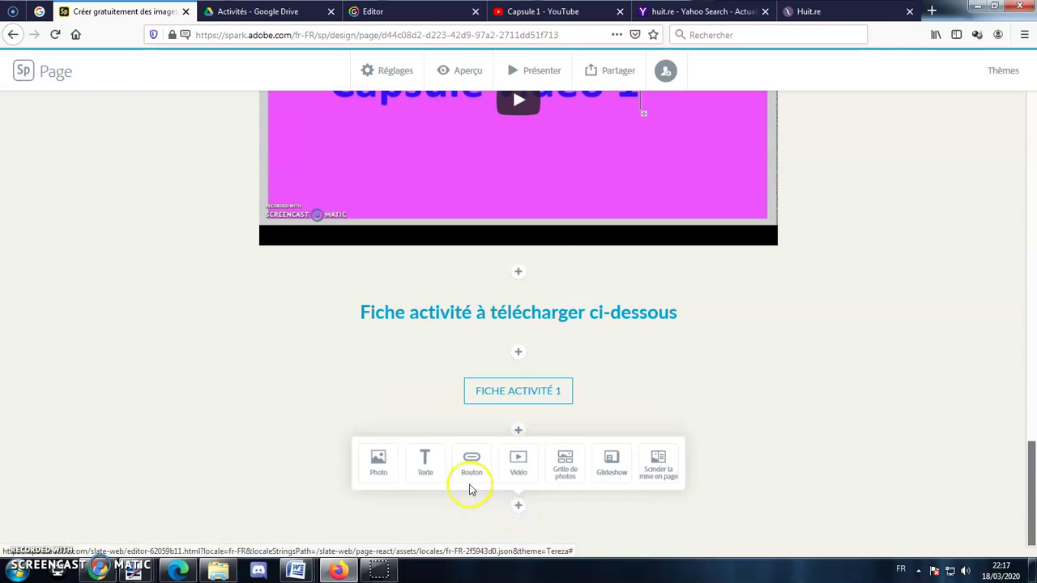
{"action": "left_click", "coordinate": [378, 473]}
{"action": "left_click", "coordinate": [944, 155]}
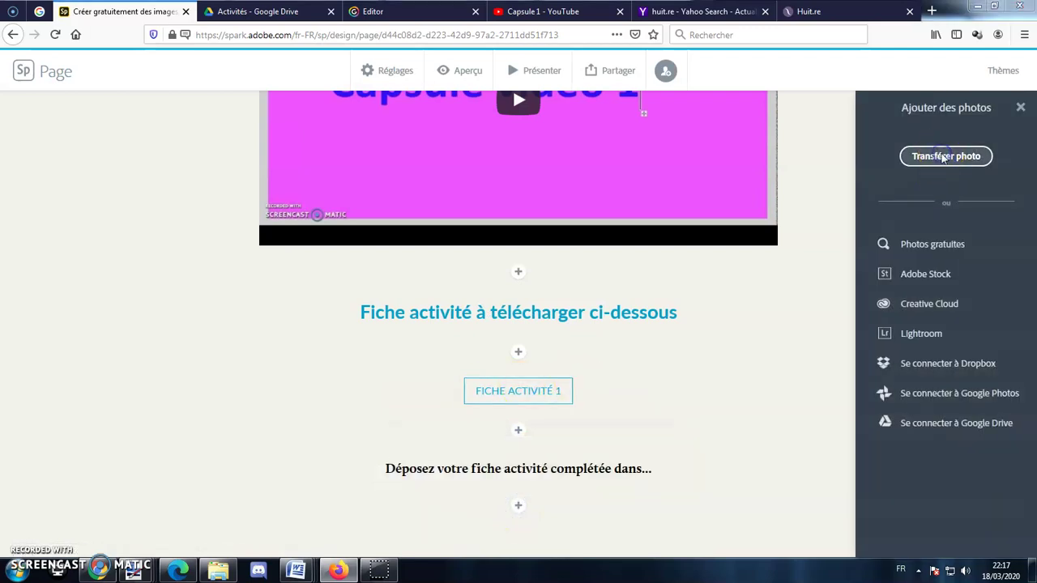
{"action": "scroll", "coordinate": [486, 279], "scroll_direction": "down", "scroll_amount": 1}
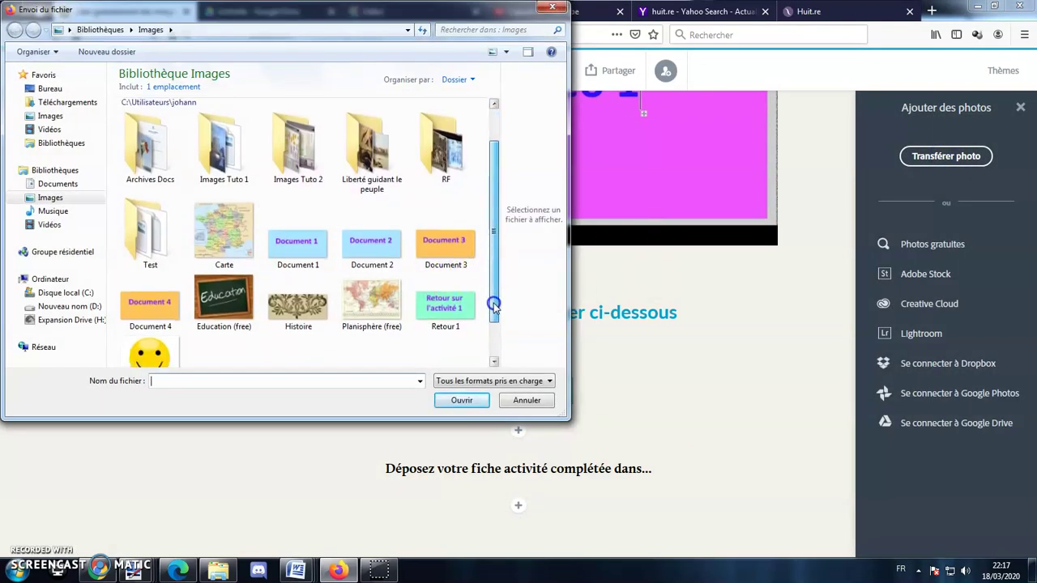
{"action": "double_click", "coordinate": [454, 322]}
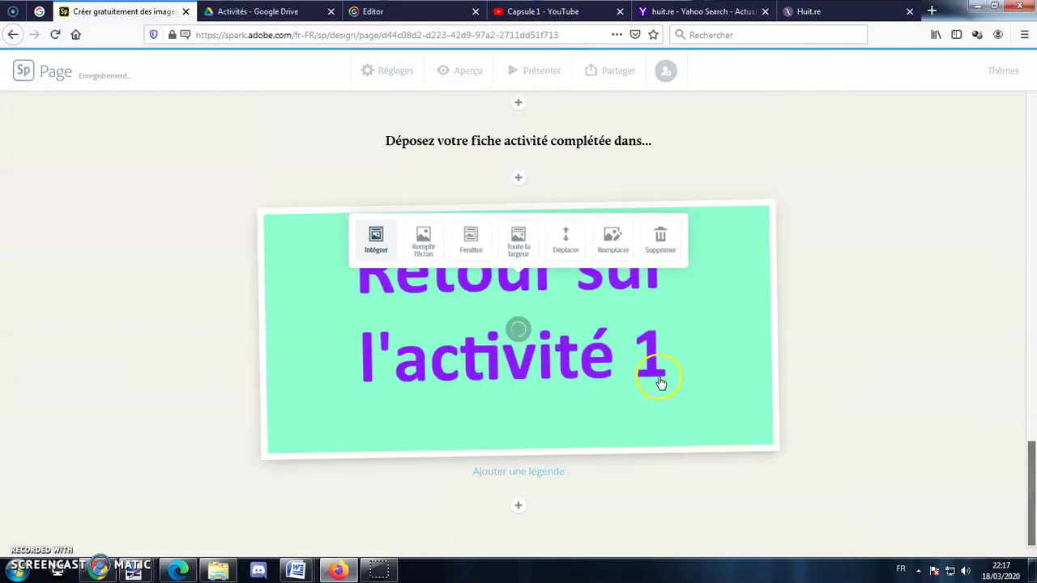
- Enable link sharing for "Retour activité 1.odt" in the Google Drive Activités folder and get its shareable link
{"action": "left_click", "coordinate": [294, 11]}
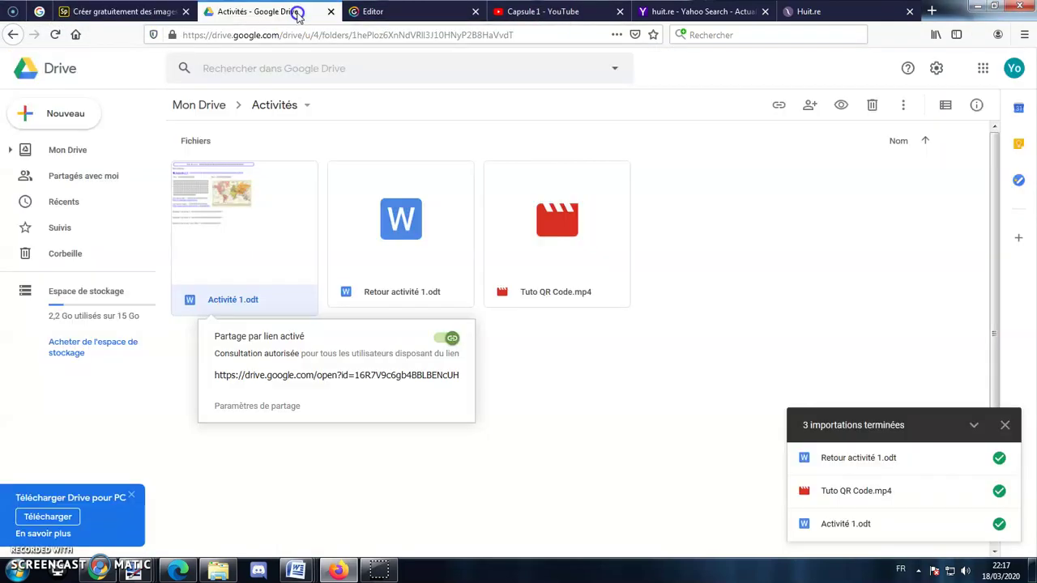
{"action": "right_click", "coordinate": [411, 245]}
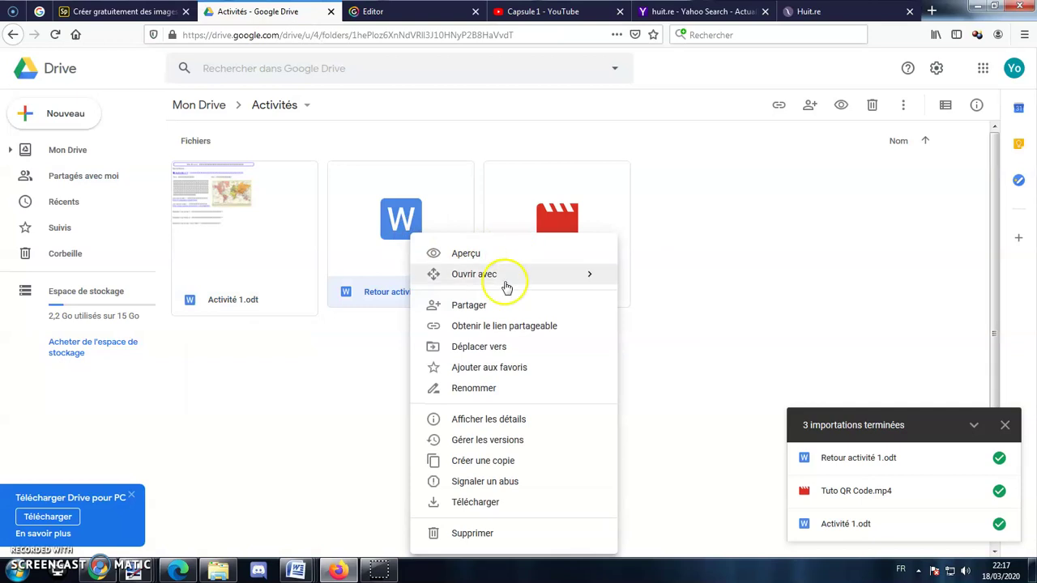
{"action": "left_click", "coordinate": [486, 329]}
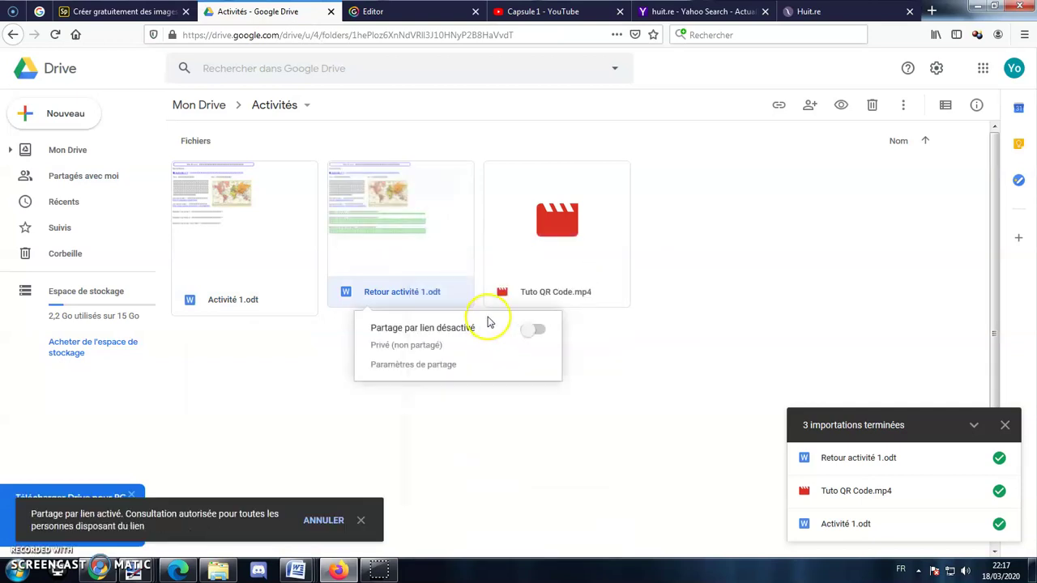
{"action": "right_click", "coordinate": [413, 223]}
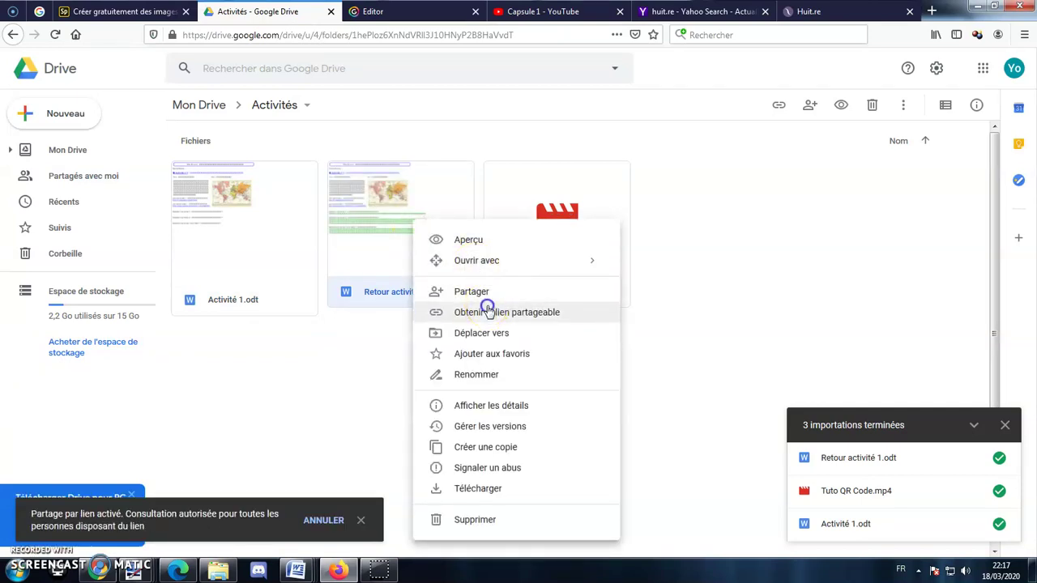
{"action": "left_click", "coordinate": [486, 310]}
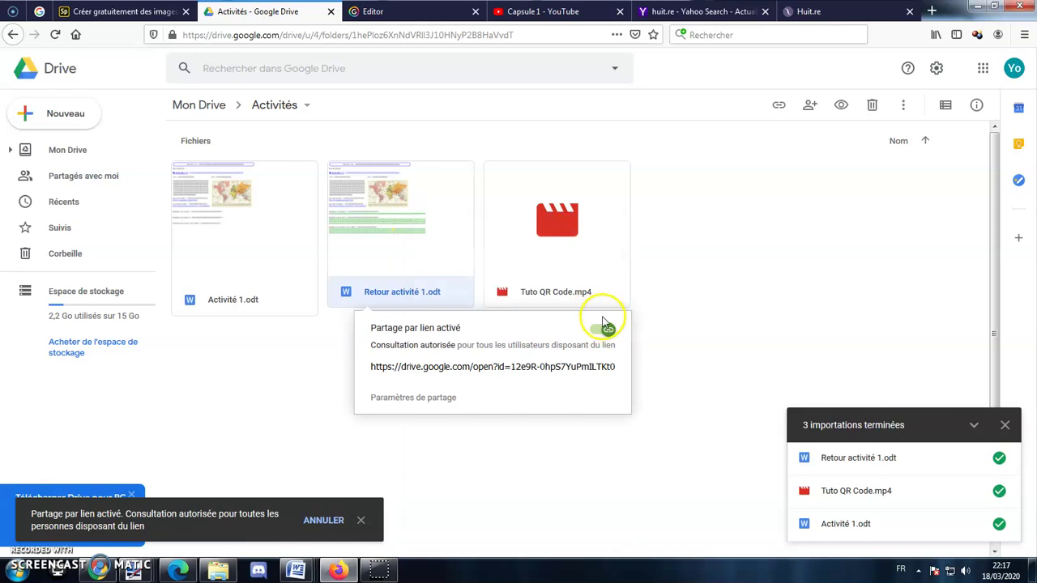
- Add a centred button labelled "Retour sur l'activité" below the feedback image, linked to the copied Google Drive address
{"action": "left_click", "coordinate": [144, 13]}
{"action": "left_click", "coordinate": [519, 505]}
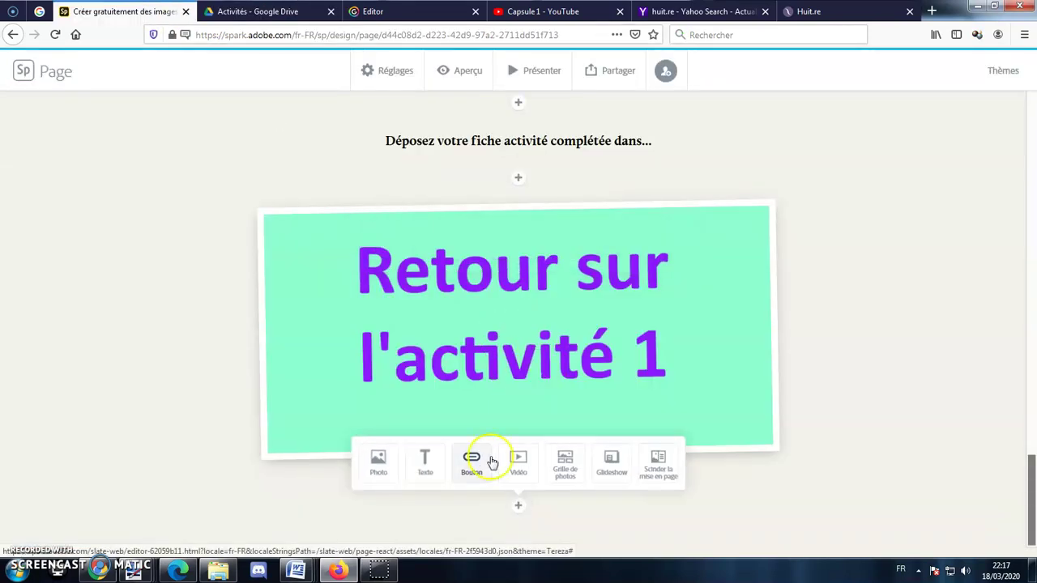
{"action": "left_click", "coordinate": [470, 461]}
{"action": "type", "text": "Ret"}
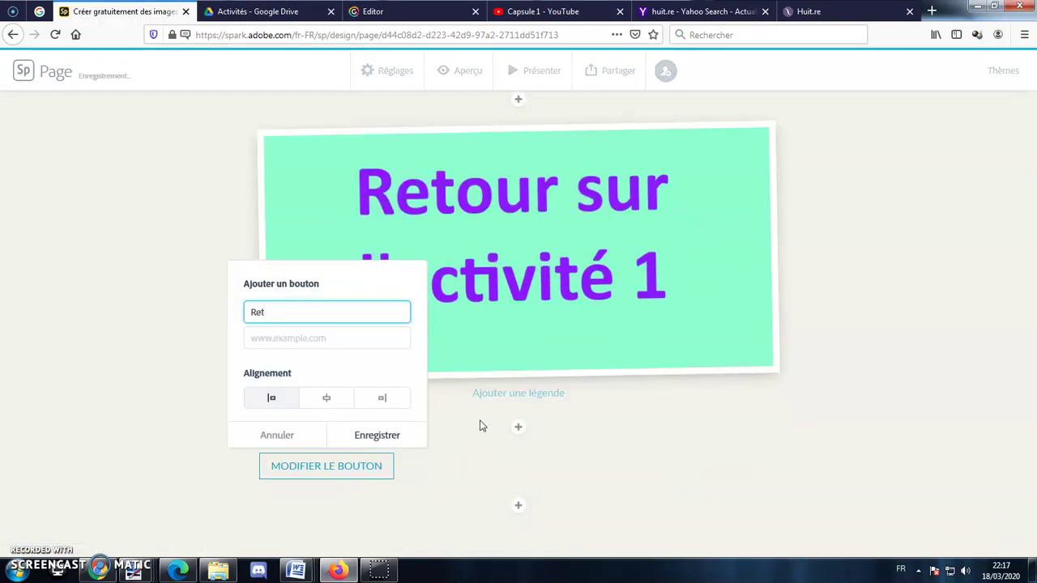
{"action": "type", "text": "our sur l'activit"}
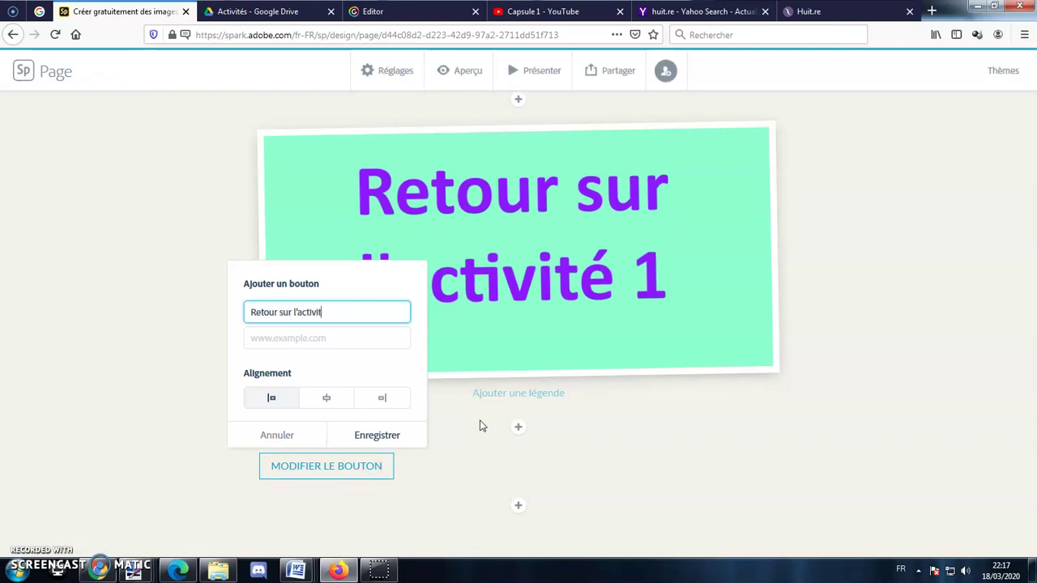
{"action": "left_click", "coordinate": [371, 339]}
{"action": "right_click", "coordinate": [370, 342]}
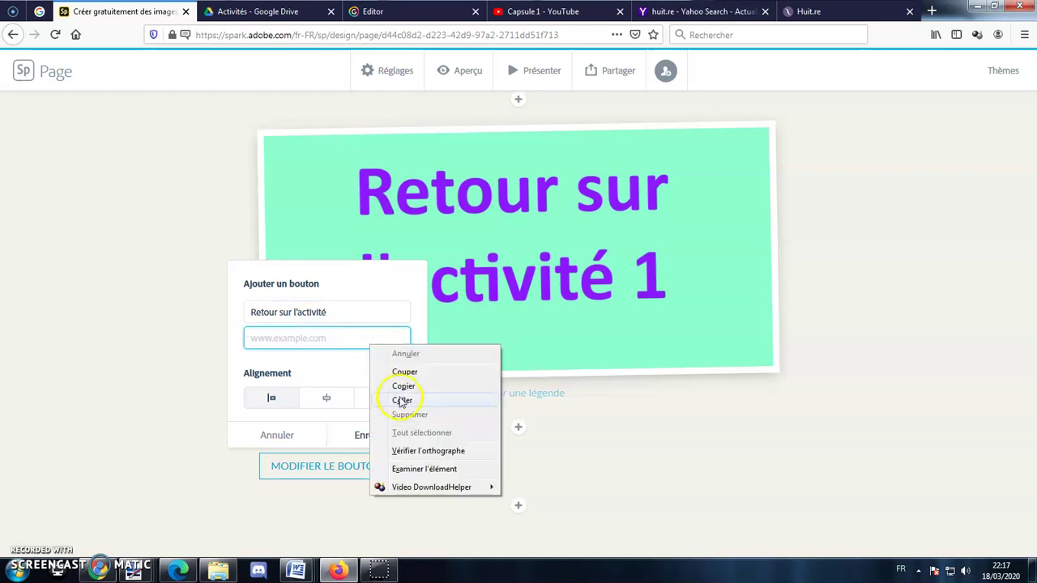
{"action": "left_click", "coordinate": [405, 398]}
{"action": "left_click", "coordinate": [326, 398]}
{"action": "left_click", "coordinate": [360, 436]}
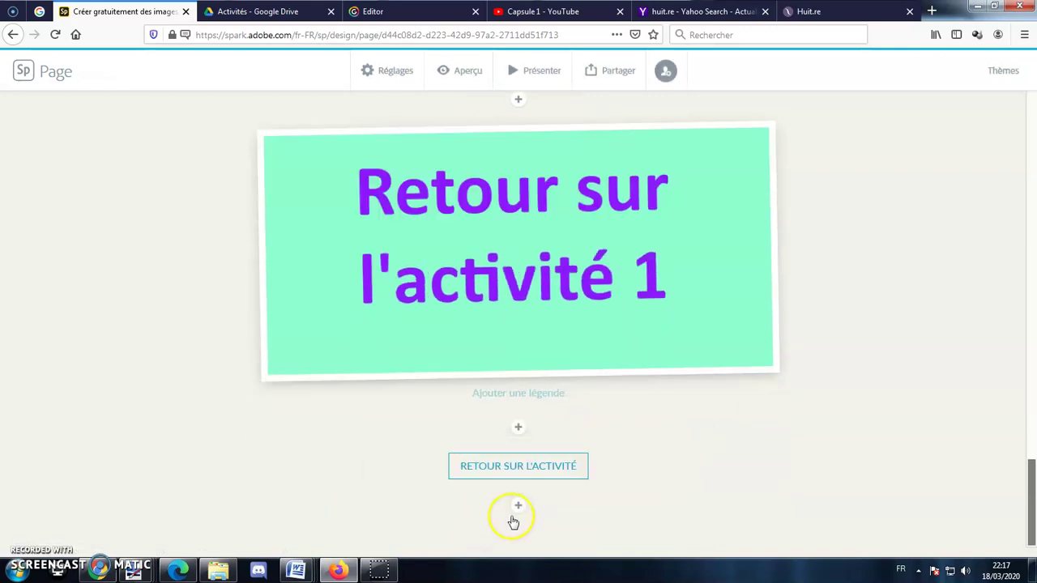
- Add the text "Activité n°2 : à rendre pour vendredi" below the "Retour sur l'activité" button
{"action": "left_click", "coordinate": [425, 474]}
{"action": "type", "text": "Acit"}
{"action": "key", "text": "BackSpace"}
{"action": "key", "text": "BackSpace"}
{"action": "type", "text": "t"}
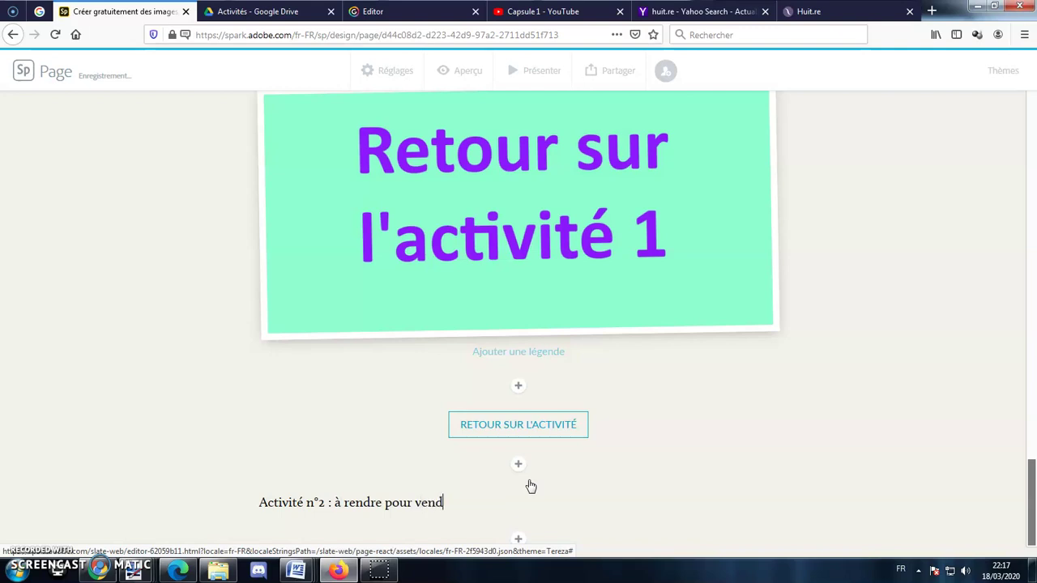
- Centre the "Activité n°2" line and format it as an H1 heading
{"action": "triple_click", "coordinate": [301, 503]}
{"action": "left_click", "coordinate": [475, 473]}
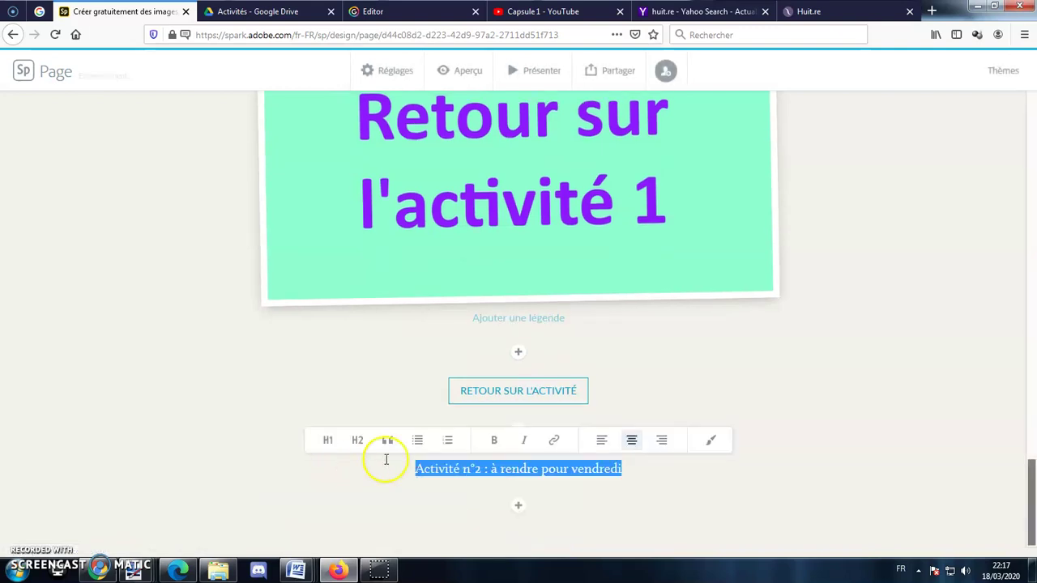
{"action": "left_click", "coordinate": [328, 440]}
- Look back through the page for the first activity's wording and reword the new heading to "Activité n°2 : à faire pour vendredi"
{"action": "left_click_drag", "start_coordinate": [1032, 480], "coordinate": [1029, 174]}
{"action": "scroll", "coordinate": [643, 243], "scroll_direction": "down", "scroll_amount": 15}
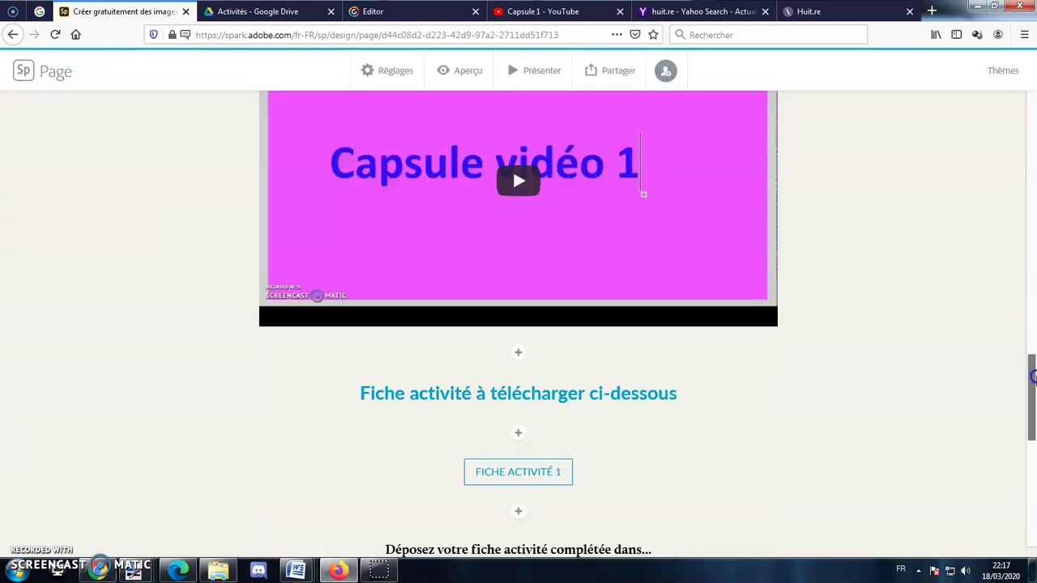
{"action": "double_click", "coordinate": [518, 461]}
{"action": "type", "text": "faire pour vendredi"}
- Upload the "Document 3" image from the Images library as a photo below the "Activité n°2" heading
{"action": "left_click", "coordinate": [517, 503]}
{"action": "left_click", "coordinate": [381, 460]}
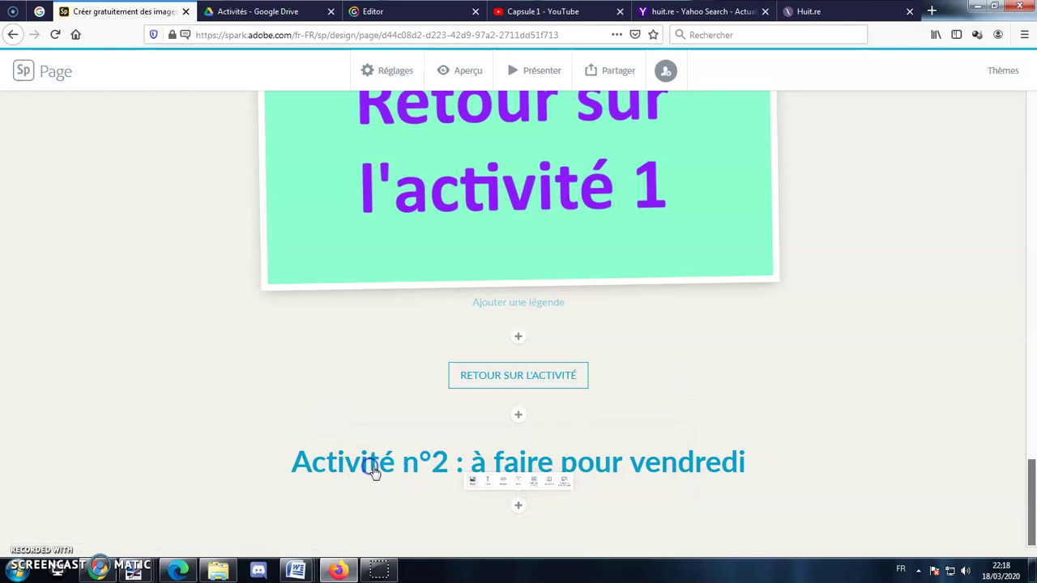
{"action": "left_click", "coordinate": [940, 157]}
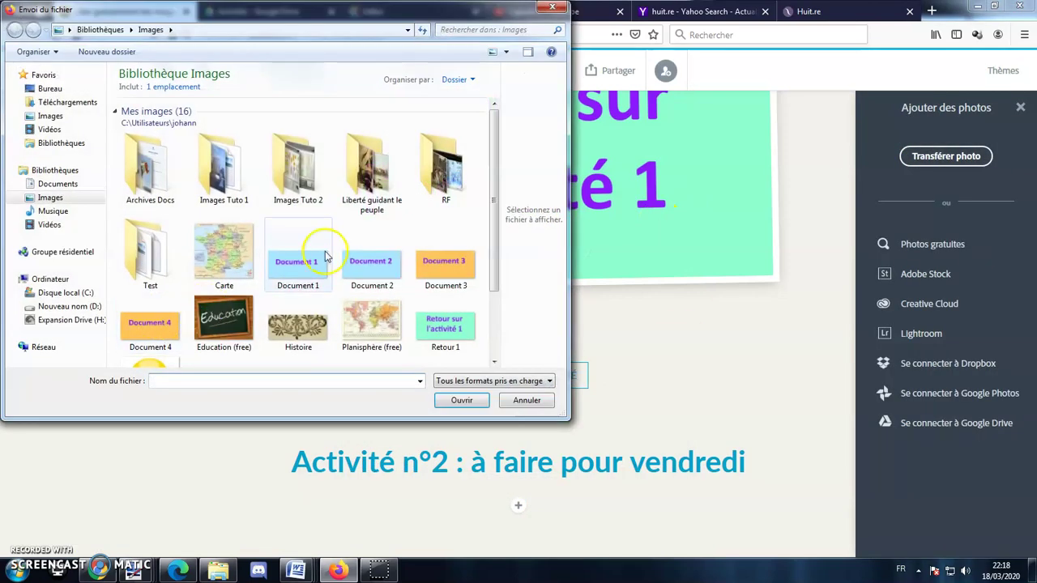
{"action": "double_click", "coordinate": [446, 261]}
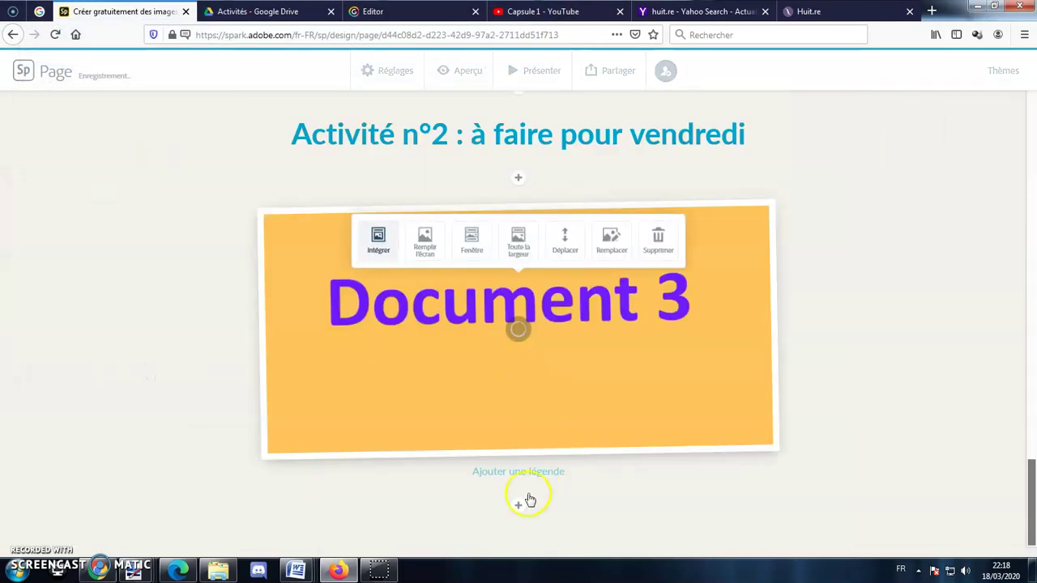
- Switch to the Genially editor and copy the sharing link of the "Dossier docu 1" presentation
{"action": "left_click", "coordinate": [397, 13]}
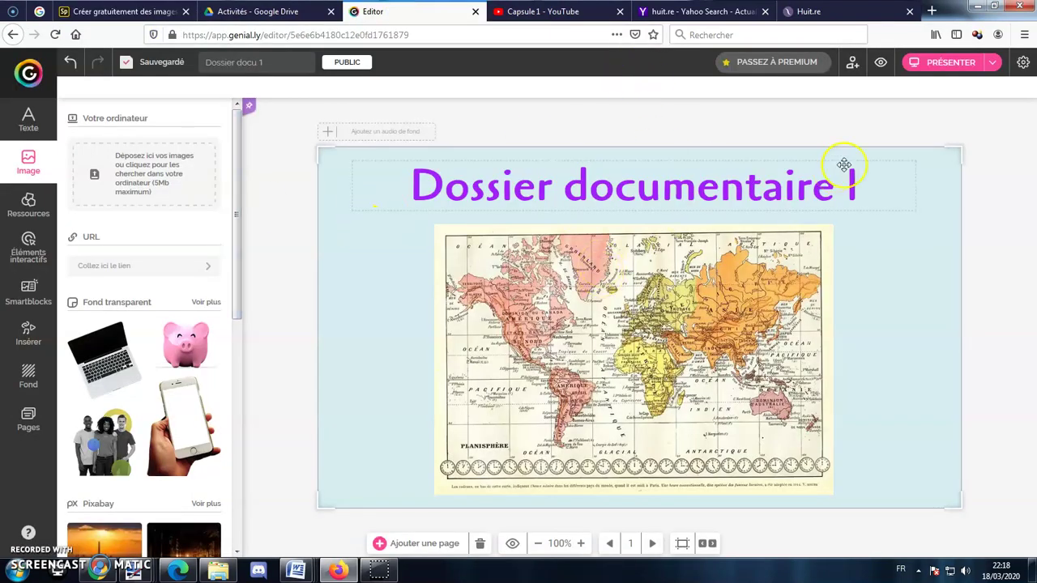
{"action": "left_click", "coordinate": [998, 63]}
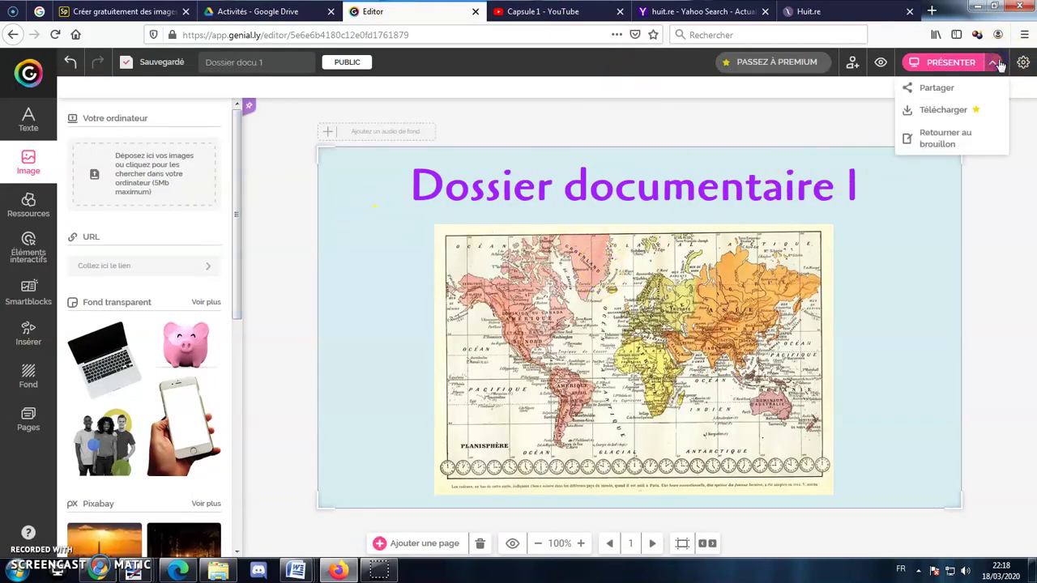
{"action": "left_click", "coordinate": [943, 87]}
{"action": "left_click", "coordinate": [587, 278]}
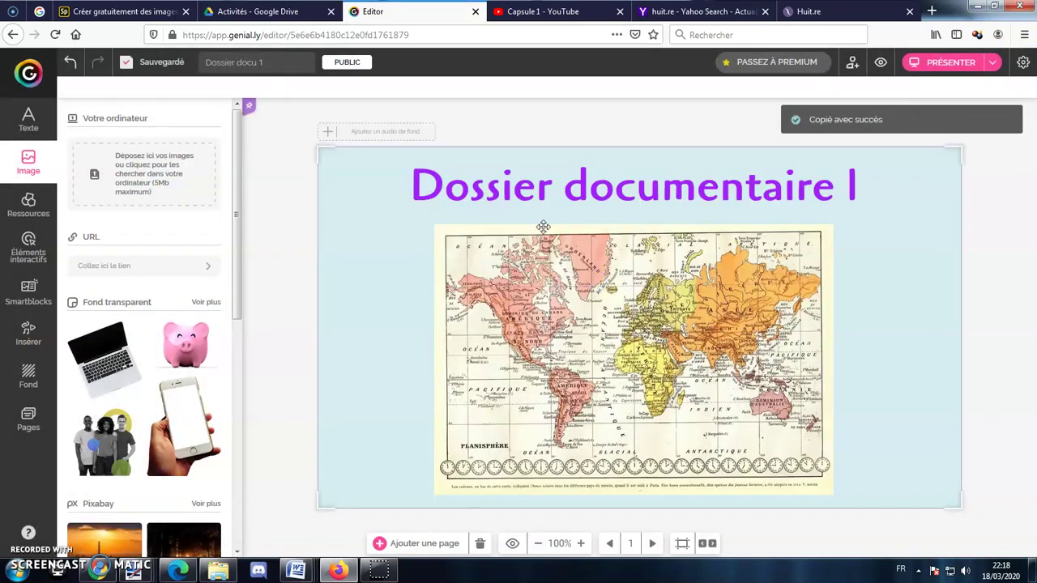
- Back in the Spark page, add a centred "Dossier à consulter" button with the copied link below the Document 3 image
{"action": "left_click", "coordinate": [130, 12]}
{"action": "left_click", "coordinate": [518, 505]}
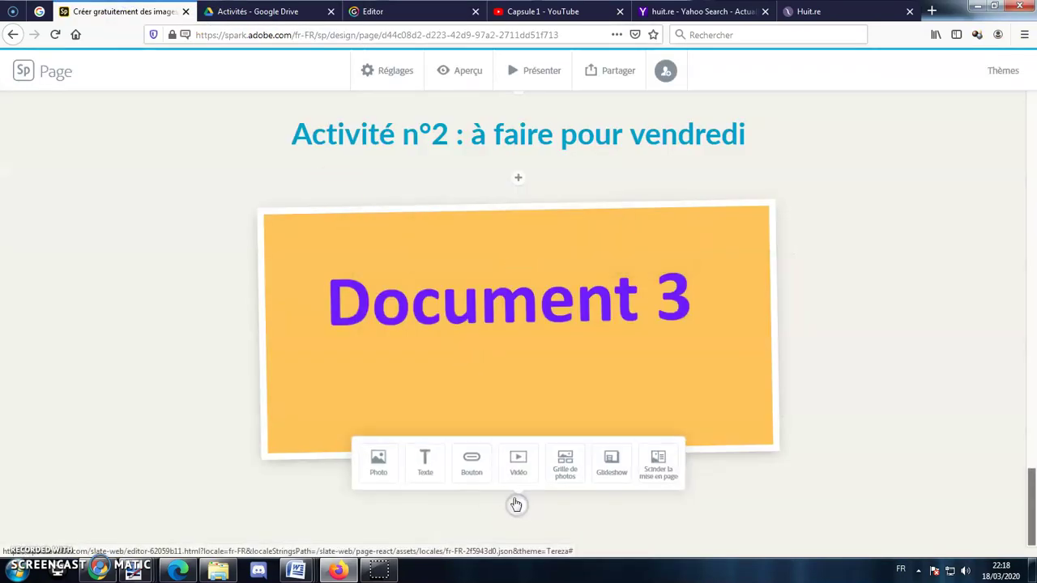
{"action": "left_click", "coordinate": [469, 466]}
{"action": "type", "text": "Dossier à consu"}
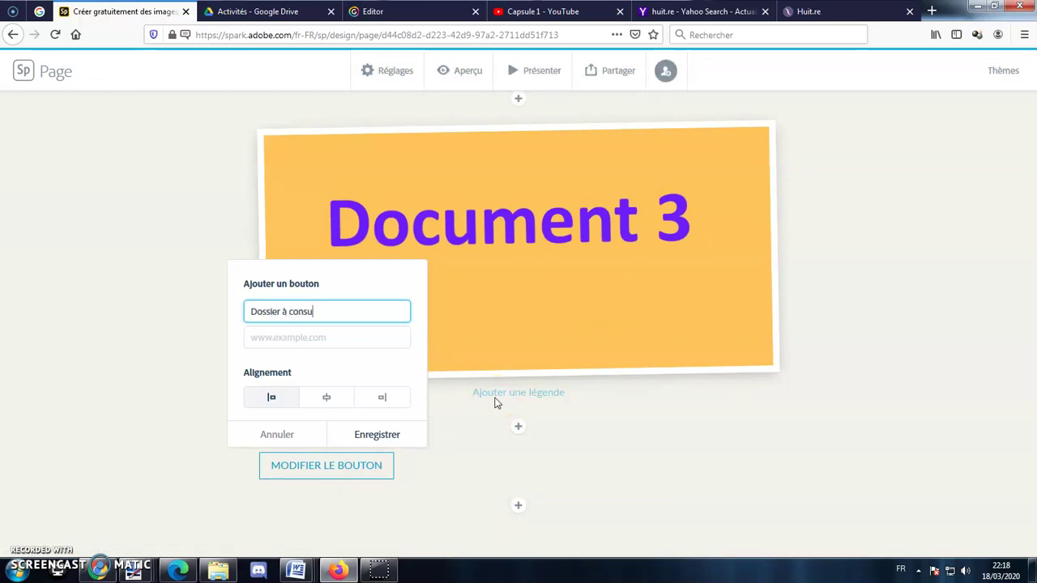
{"action": "left_click", "coordinate": [338, 338]}
{"action": "right_click", "coordinate": [342, 347]}
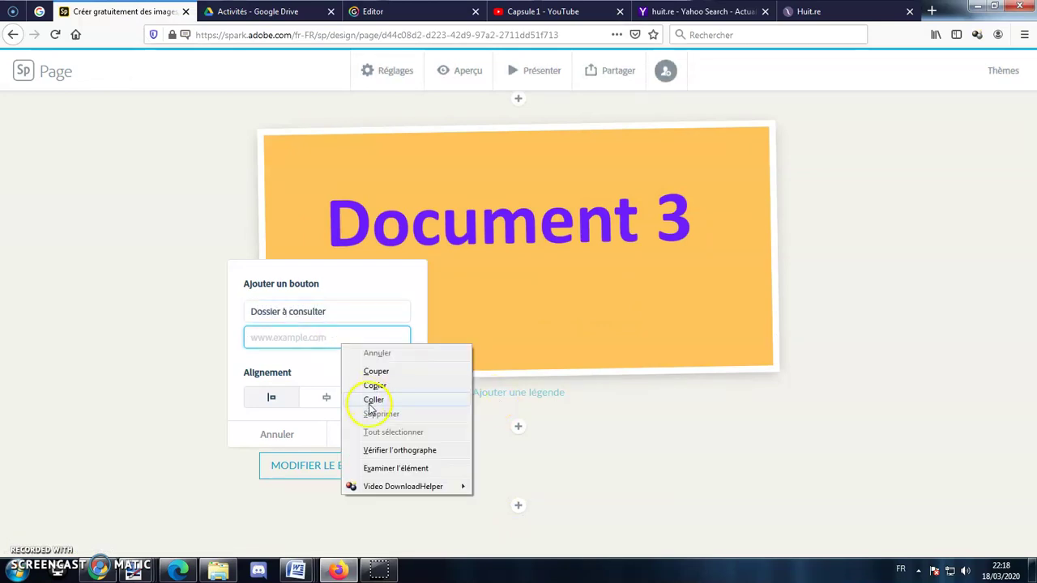
{"action": "left_click", "coordinate": [384, 397]}
{"action": "left_click", "coordinate": [326, 397]}
{"action": "left_click", "coordinate": [374, 438]}
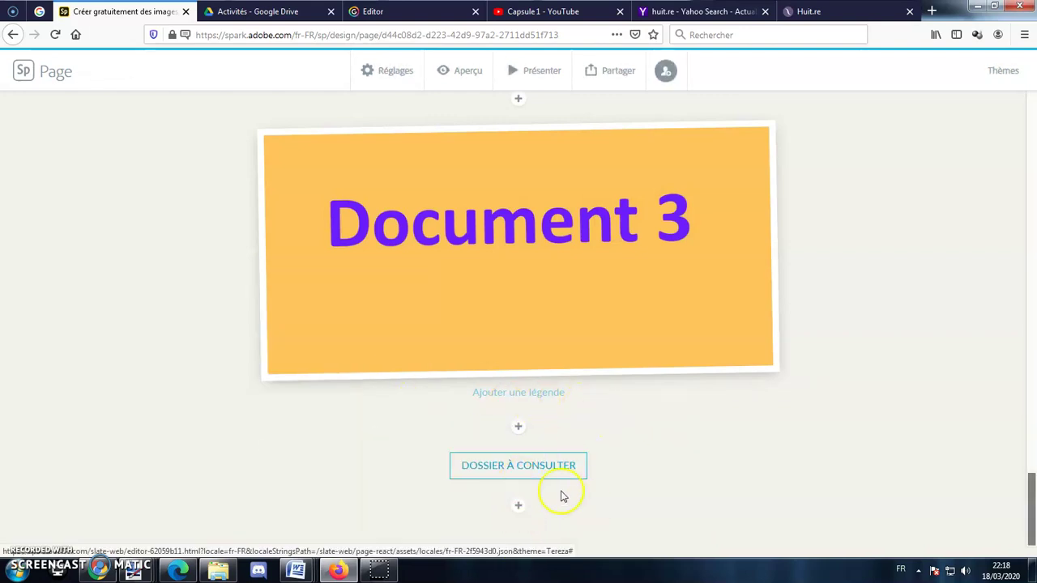
- Insert another button below "Dossier à consulter" and label it "Fiche activité 2"
{"action": "scroll", "coordinate": [521, 431], "scroll_direction": "up", "scroll_amount": 2}
{"action": "left_click", "coordinate": [535, 507]}
{"action": "scroll", "coordinate": [527, 454], "scroll_direction": "up", "scroll_amount": 3}
{"action": "scroll", "coordinate": [510, 340], "scroll_direction": "up", "scroll_amount": 1}
{"action": "scroll", "coordinate": [526, 416], "scroll_direction": "down", "scroll_amount": 3}
{"action": "left_click", "coordinate": [521, 474]}
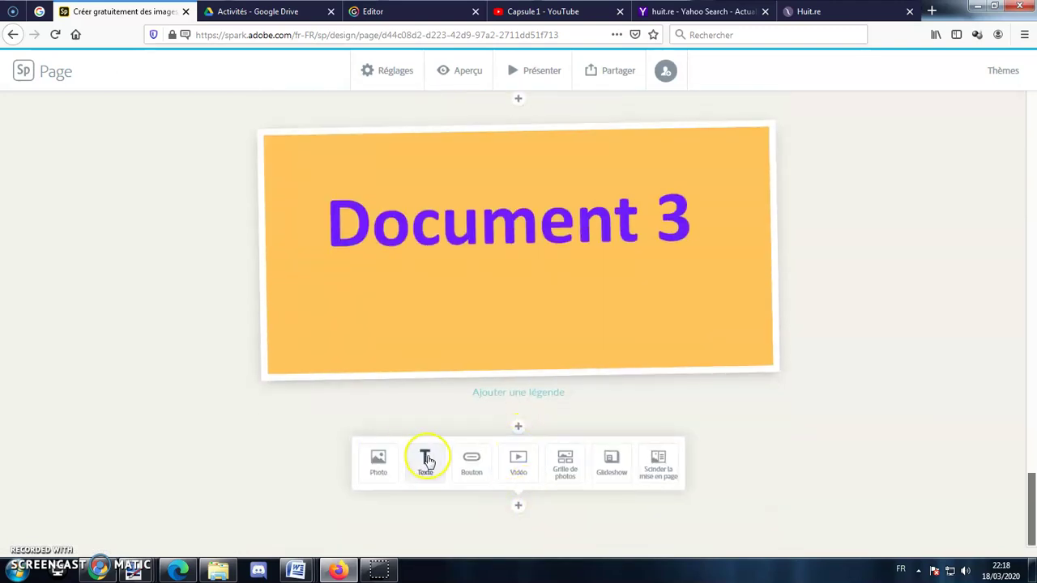
{"action": "left_click", "coordinate": [472, 462]}
{"action": "type", "text": "Fiche av"}
{"action": "type", "text": "ti"}
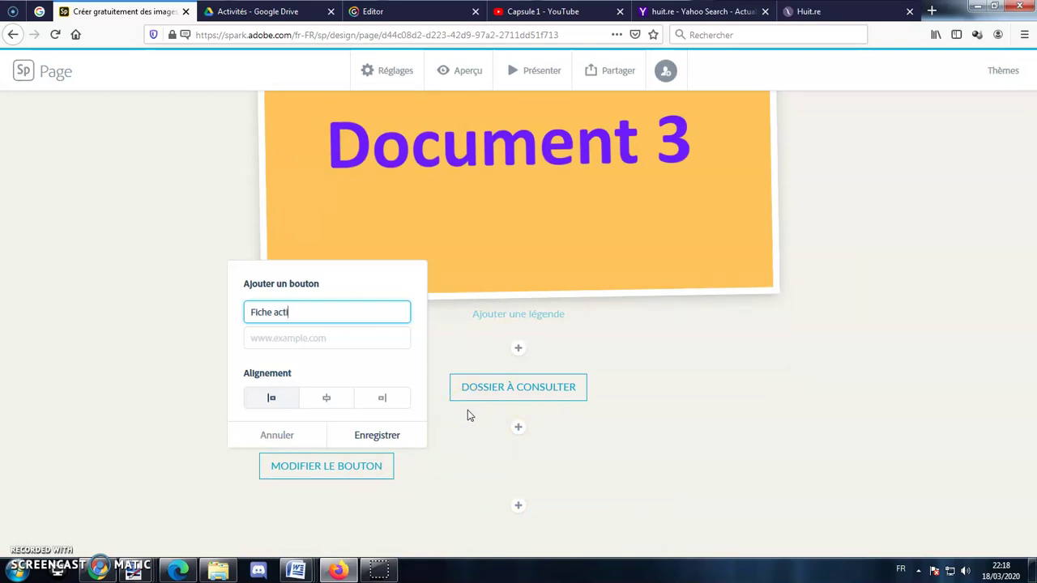
{"action": "type", "text": "vité 2"}
- Switch to Google Drive and copy the shareable link of "Activité 1.odt"
{"action": "left_click", "coordinate": [251, 12]}
{"action": "right_click", "coordinate": [273, 230]}
{"action": "left_click", "coordinate": [366, 322]}
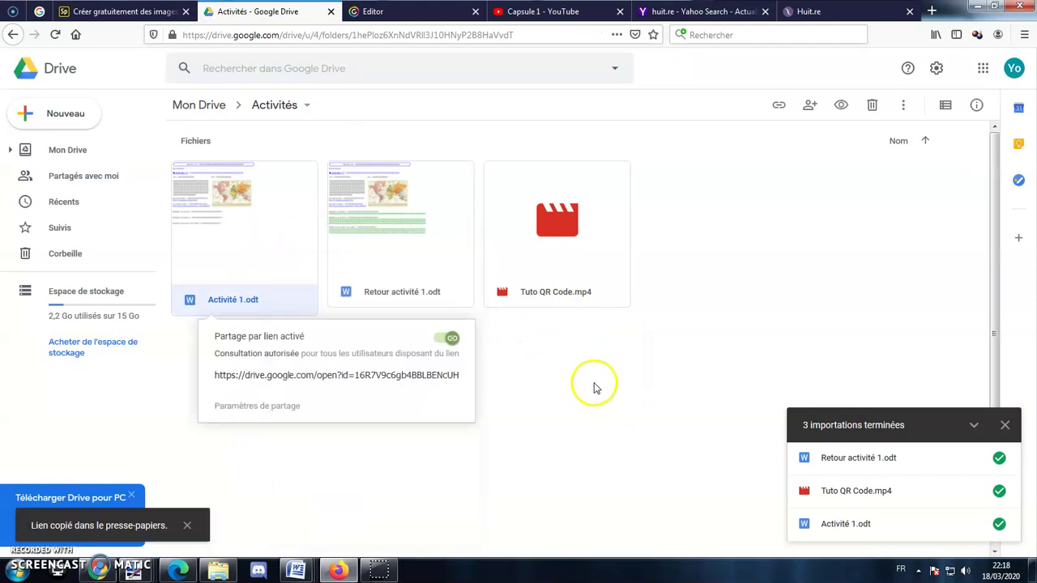
- Return to the Spark page, paste the Drive link into the "Fiche activité 2" button and save it centred
{"action": "left_click", "coordinate": [132, 10]}
{"action": "left_click", "coordinate": [365, 338]}
{"action": "right_click", "coordinate": [367, 340]}
{"action": "left_click", "coordinate": [440, 393]}
{"action": "left_click", "coordinate": [381, 438]}
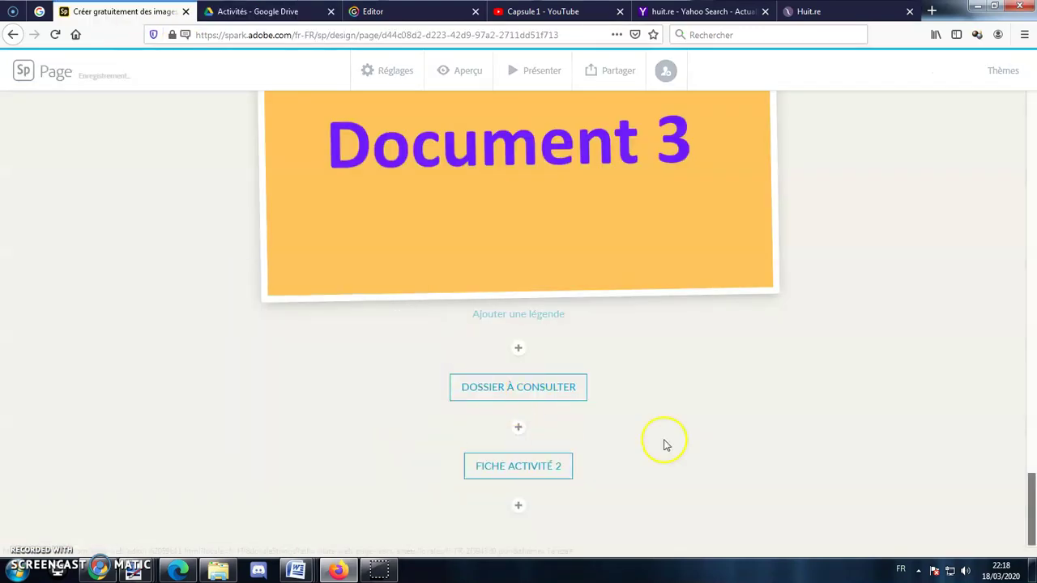
- Add the text "Déposez votre fiche complétée dans...." below the "Fiche activité 2" button
{"action": "left_click", "coordinate": [517, 507]}
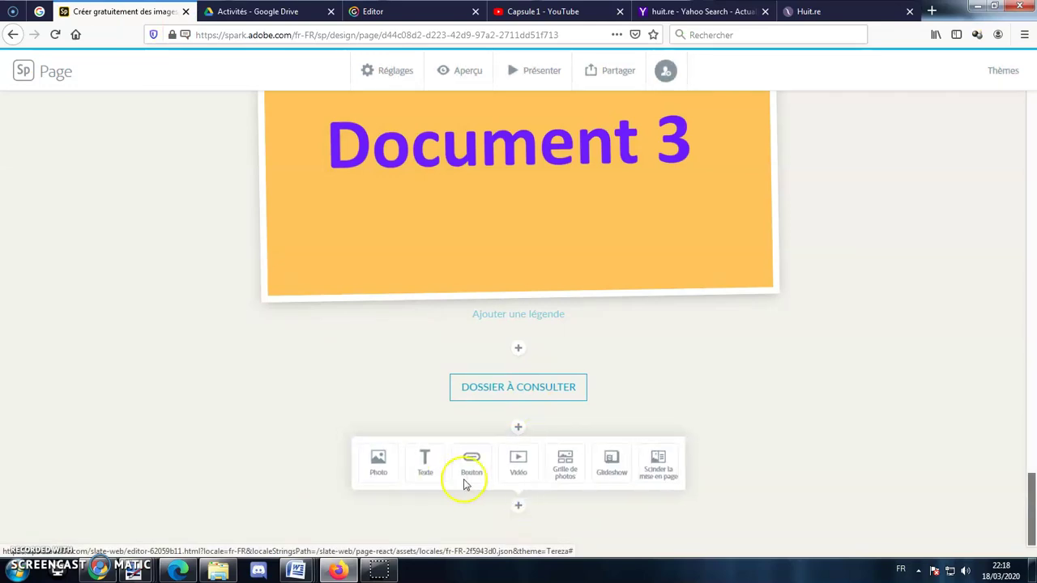
{"action": "left_click", "coordinate": [423, 463]}
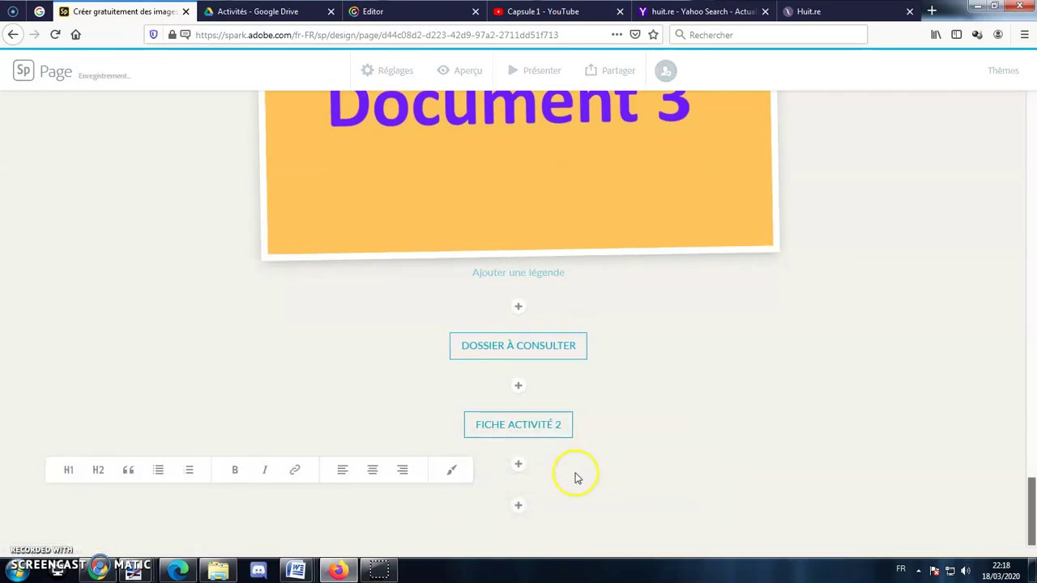
{"action": "type", "text": "Déposez votr"}
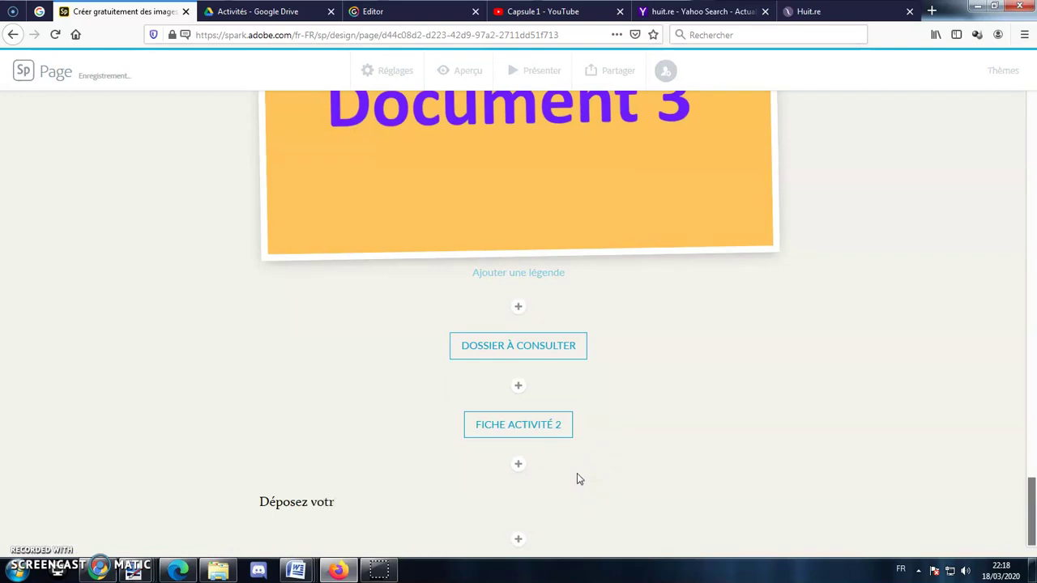
{"action": "type", "text": "e fiche complétée sur"}
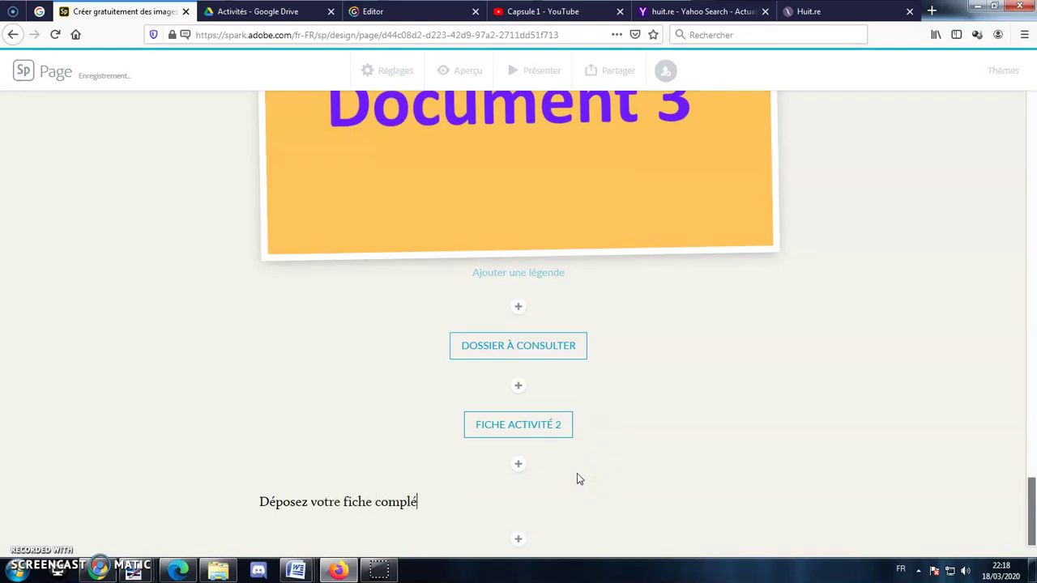
{"action": "key", "text": "BackSpace"}
{"action": "key", "text": "BackSpace"}
{"action": "key", "text": "BackSpace"}
{"action": "type", "text": "dna"}
{"action": "key", "text": "BackSpace"}
{"action": "key", "text": "BackSpace"}
{"action": "type", "text": "ans...."}
- Make the "Déposez votre fiche complétée dans...." line bold and centred
{"action": "left_click", "coordinate": [457, 502]}
{"action": "triple_click", "coordinate": [456, 501]}
{"action": "left_click", "coordinate": [484, 475]}
{"action": "left_click", "coordinate": [660, 389]}
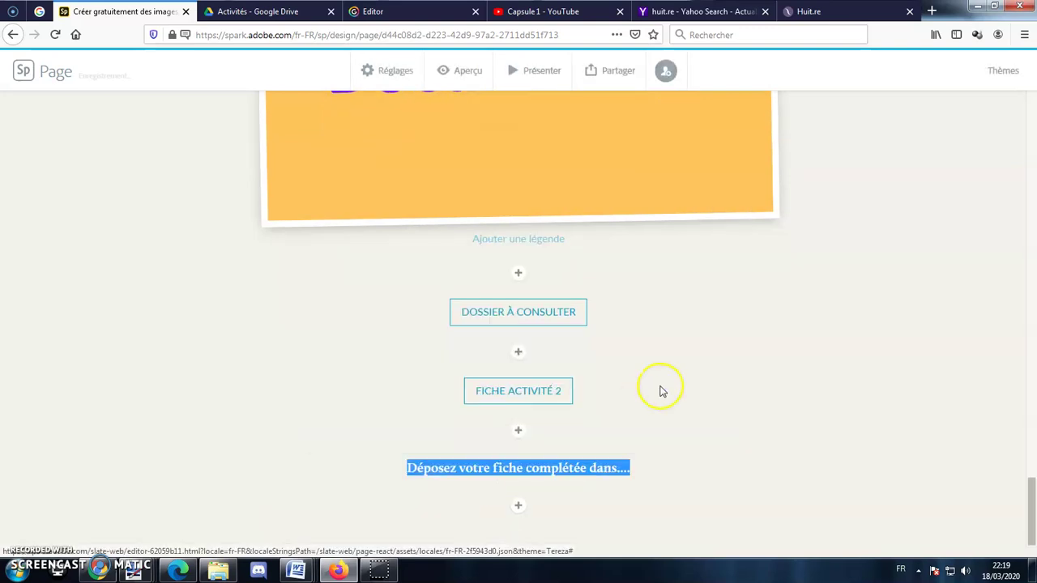
- Add the text "Le retour sur cette activité sera postée sur la page web samedi" below the submission line
{"action": "left_click", "coordinate": [519, 505]}
{"action": "left_click", "coordinate": [426, 463]}
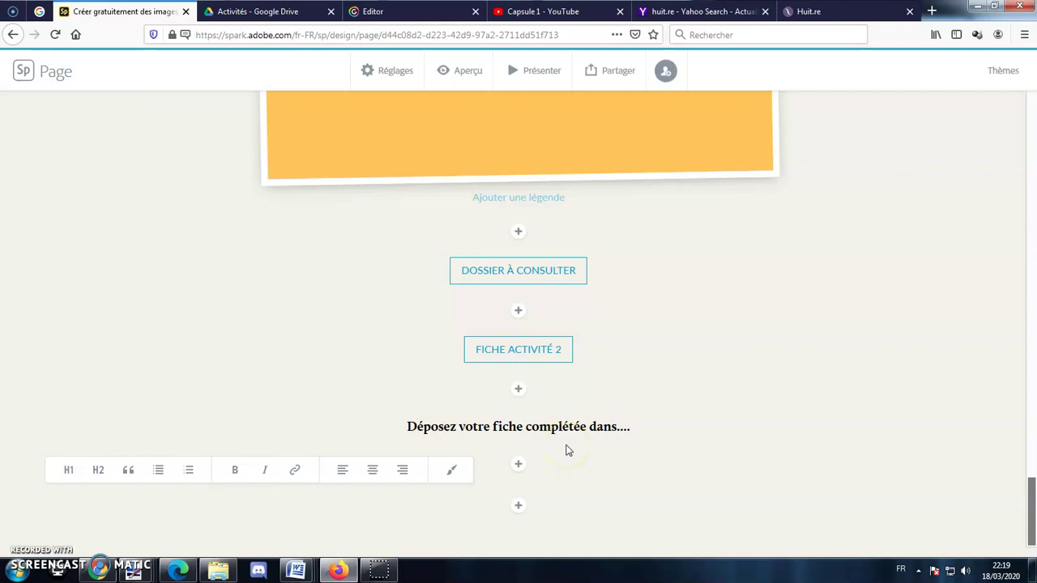
{"action": "type", "text": "L'a"}
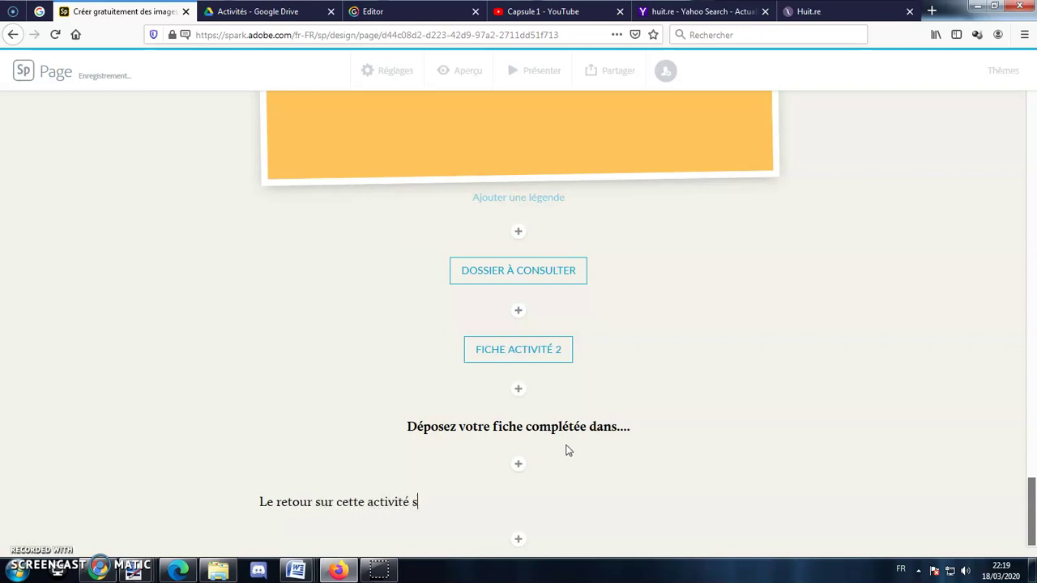
{"action": "type", "text": "postée sur la page web samedi"}
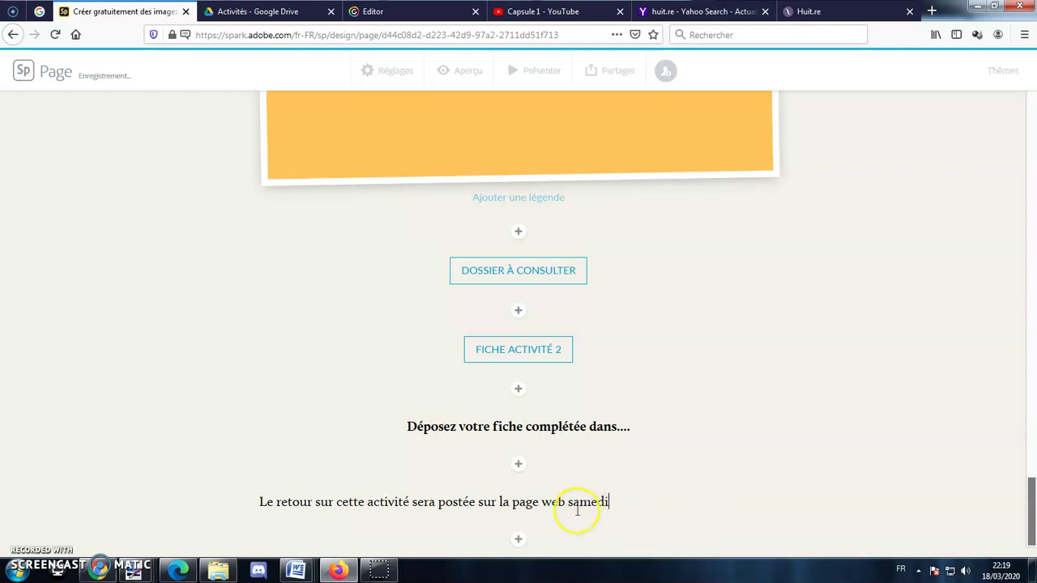
- Replace "samedi" in the last line with "vendredi soir"
{"action": "scroll", "coordinate": [543, 384], "scroll_direction": "up", "scroll_amount": 4}
{"action": "scroll", "coordinate": [546, 326], "scroll_direction": "down", "scroll_amount": 3}
{"action": "scroll", "coordinate": [545, 484], "scroll_direction": "down", "scroll_amount": 1}
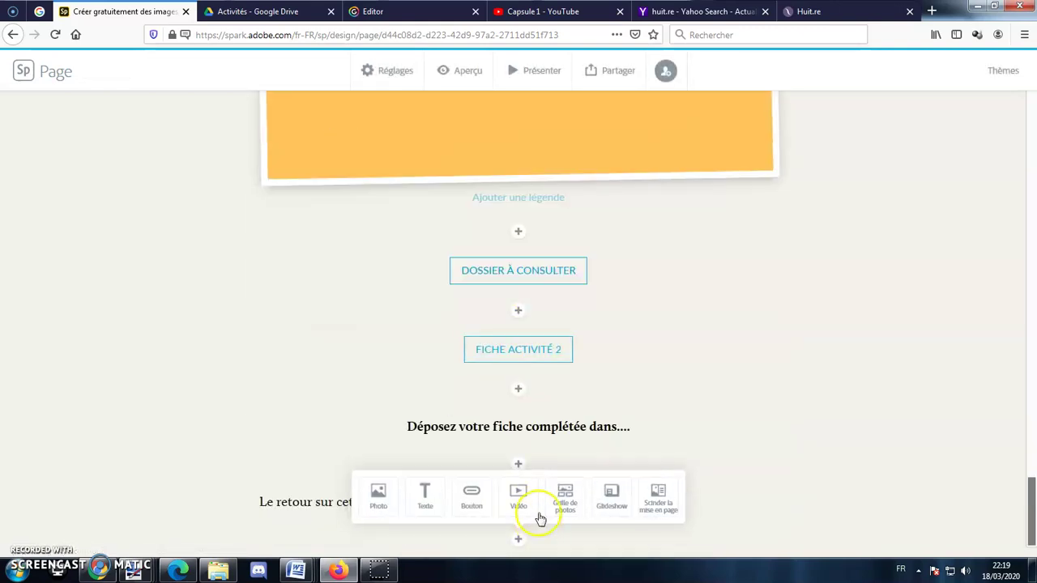
{"action": "double_click", "coordinate": [606, 503]}
{"action": "type", "text": "vendredi soir"}
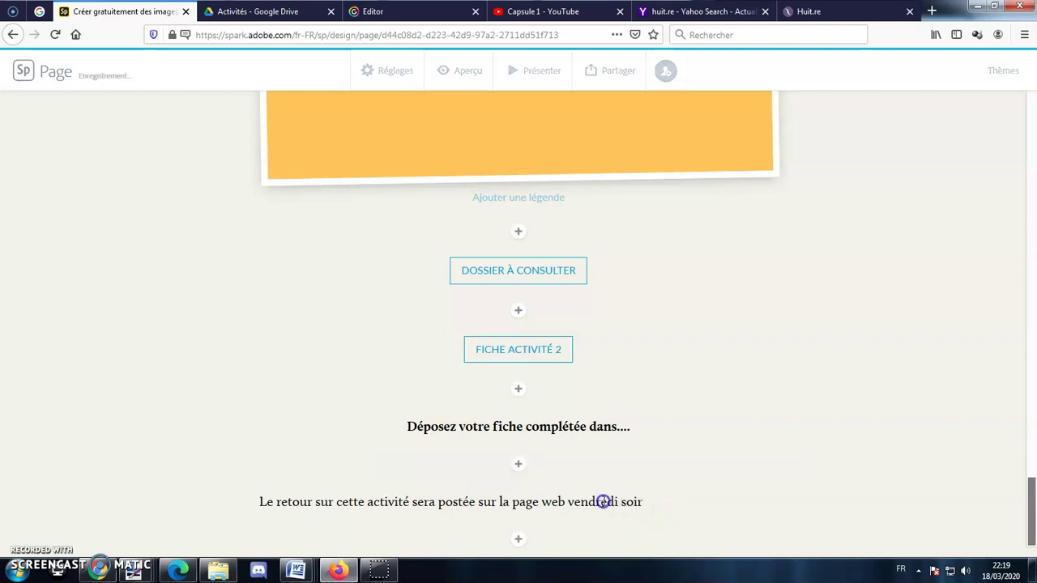
- Format the whole "Le retour sur cette activité" line as a quote
{"action": "double_click", "coordinate": [604, 502]}
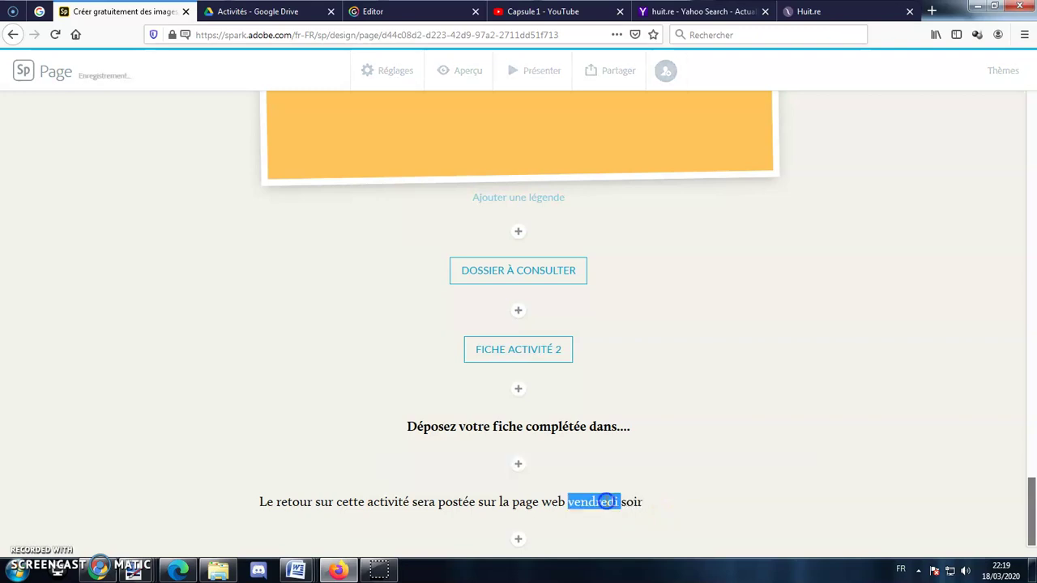
{"action": "key", "text": "ctrl+a"}
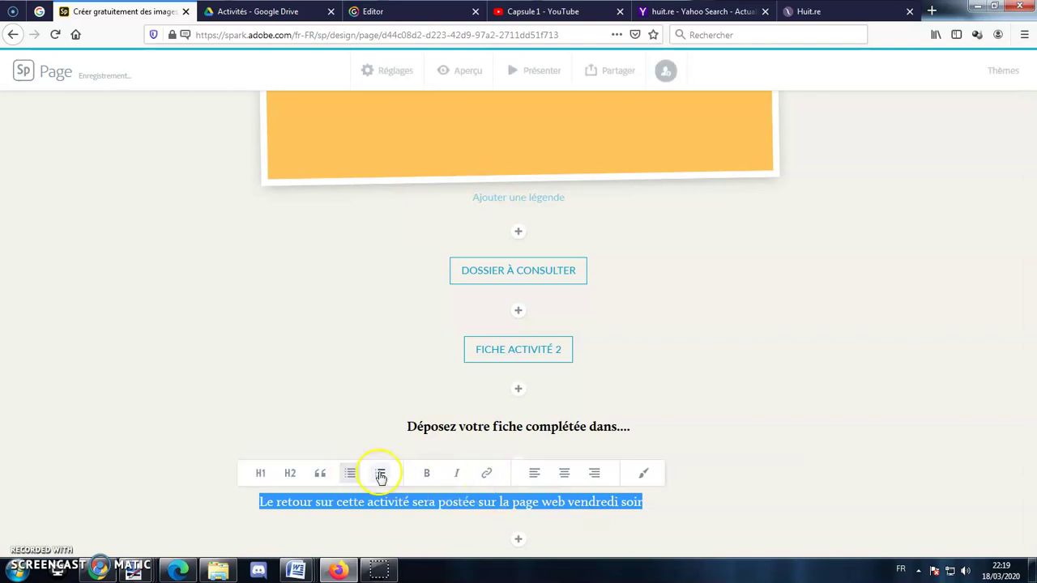
{"action": "left_click", "coordinate": [320, 473]}
- Republish the page's changes by updating its existing shareable link
{"action": "scroll", "coordinate": [746, 357], "scroll_direction": "up", "scroll_amount": 15}
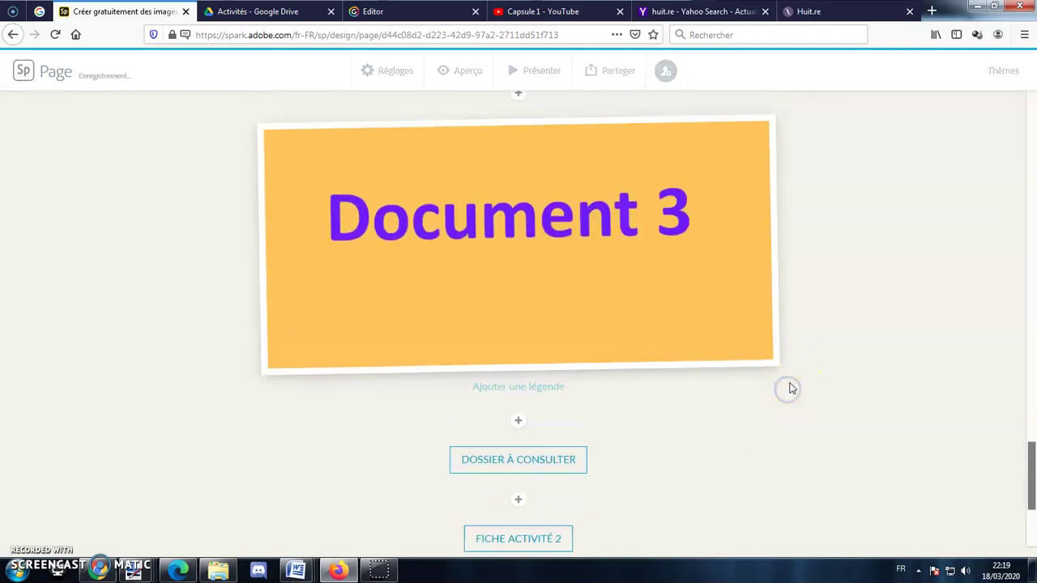
{"action": "scroll", "coordinate": [853, 341], "scroll_direction": "up", "scroll_amount": 5}
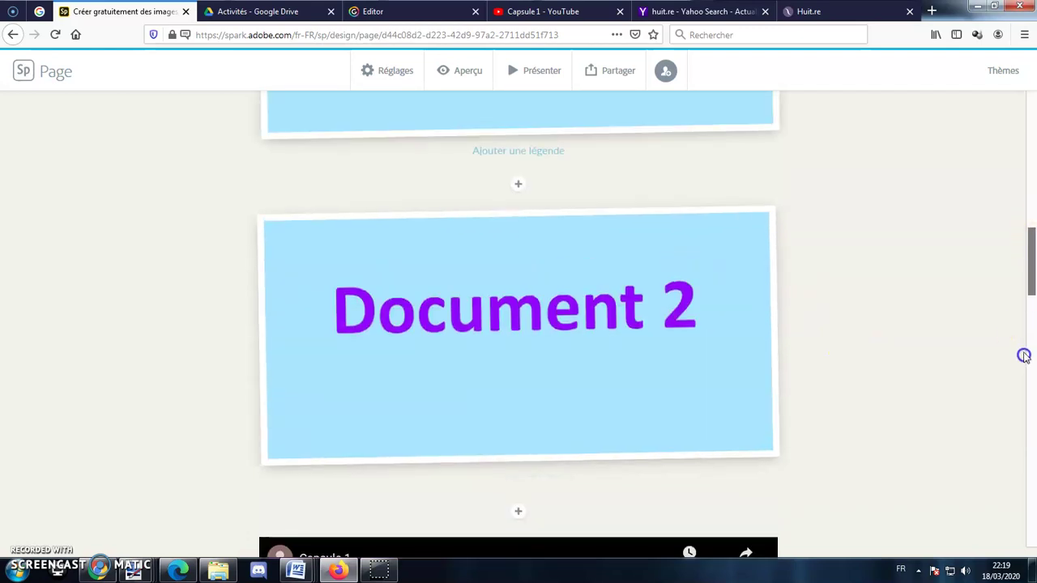
{"action": "left_click_drag", "start_coordinate": [1030, 278], "coordinate": [1018, 106]}
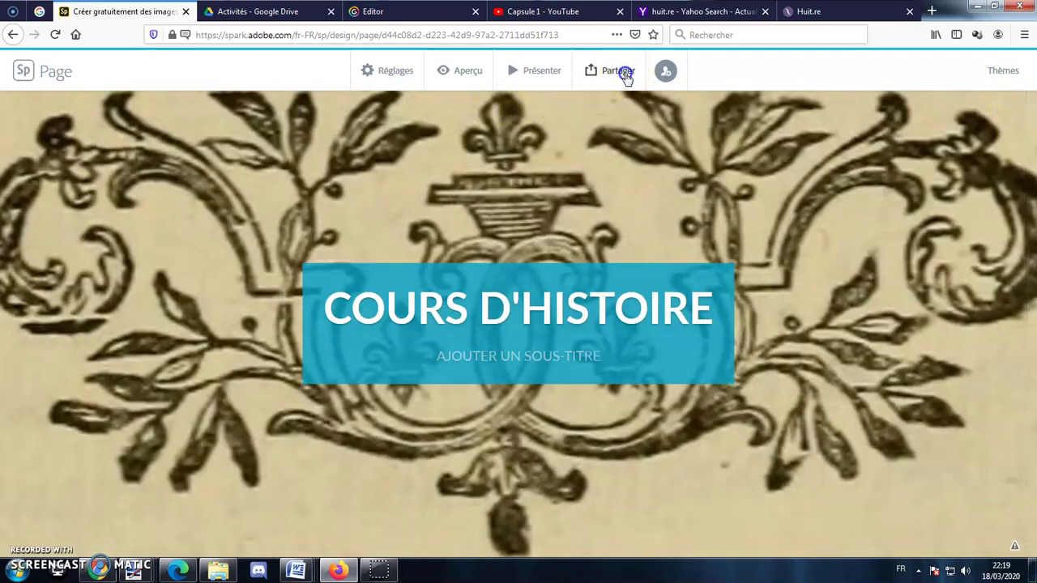
{"action": "left_click", "coordinate": [625, 77]}
{"action": "left_click", "coordinate": [609, 113]}
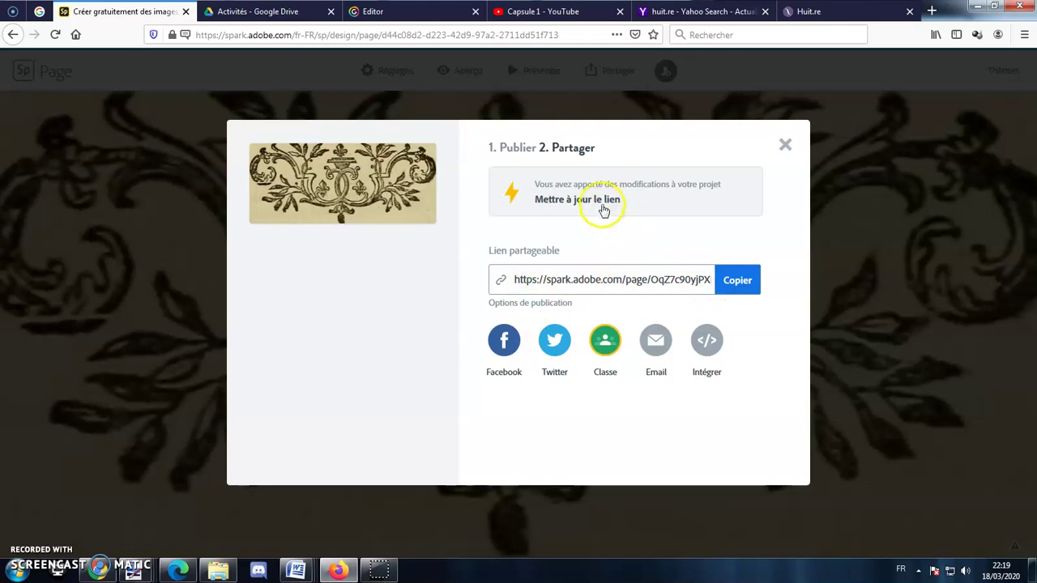
{"action": "left_click", "coordinate": [604, 203]}
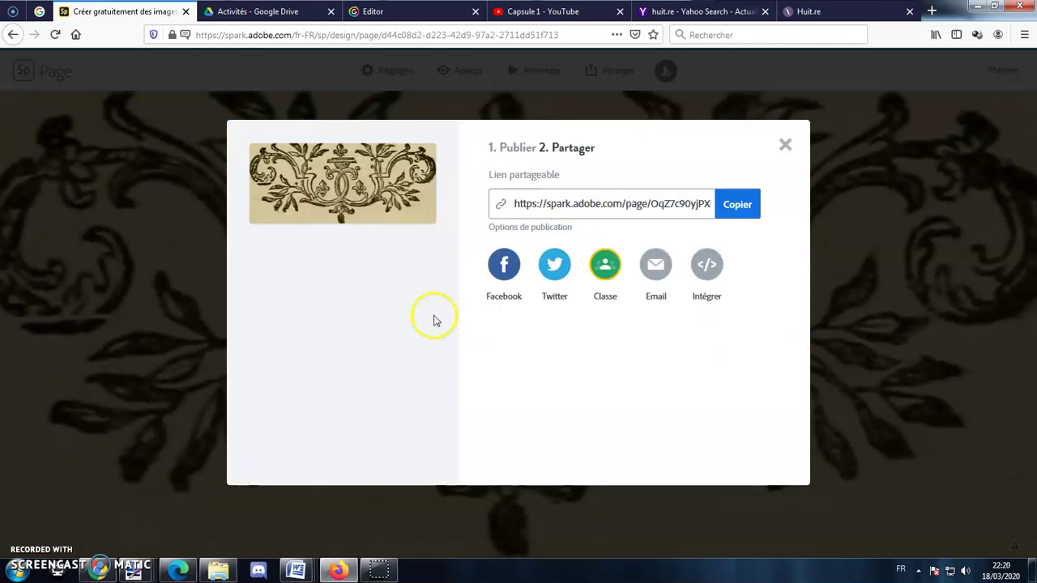
- Switch to Microsoft Edge, look over the published "Cours d'Histoire" page and reload it
{"action": "left_click", "coordinate": [176, 570]}
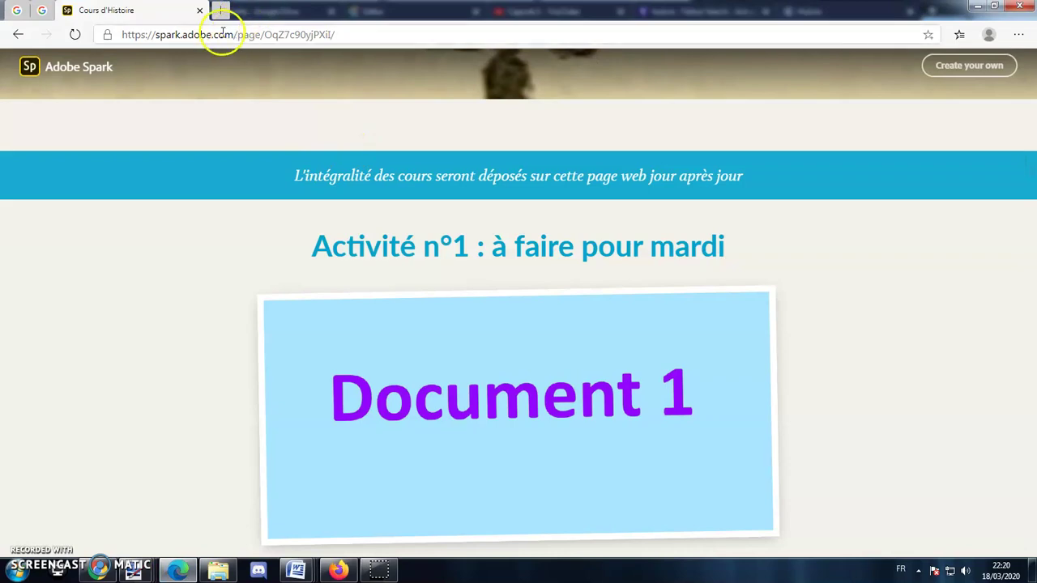
{"action": "scroll", "coordinate": [829, 301], "scroll_direction": "down", "scroll_amount": 15}
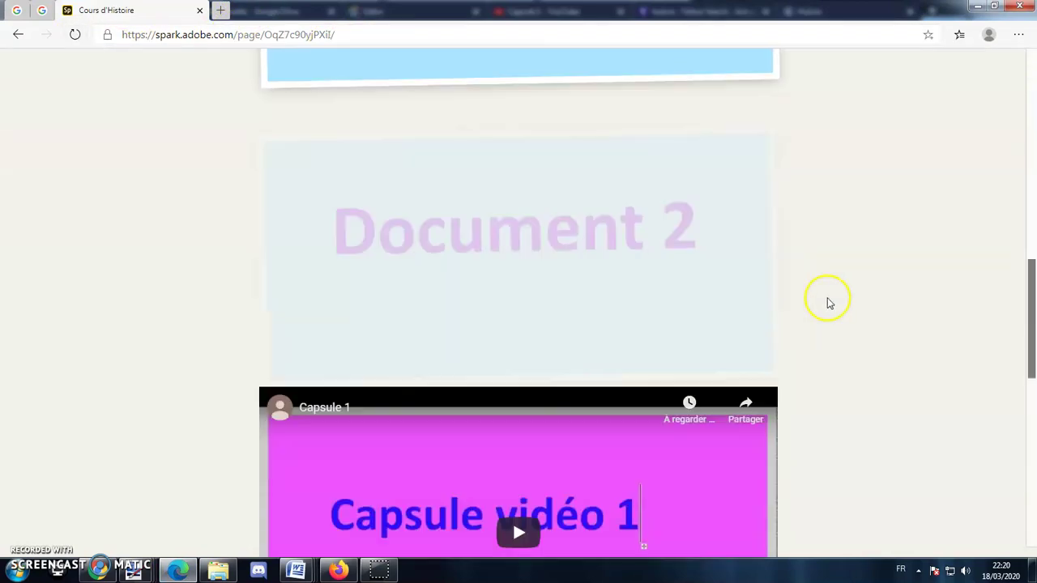
{"action": "scroll", "coordinate": [822, 297], "scroll_direction": "up", "scroll_amount": 12}
{"action": "scroll", "coordinate": [776, 276], "scroll_direction": "up", "scroll_amount": 5}
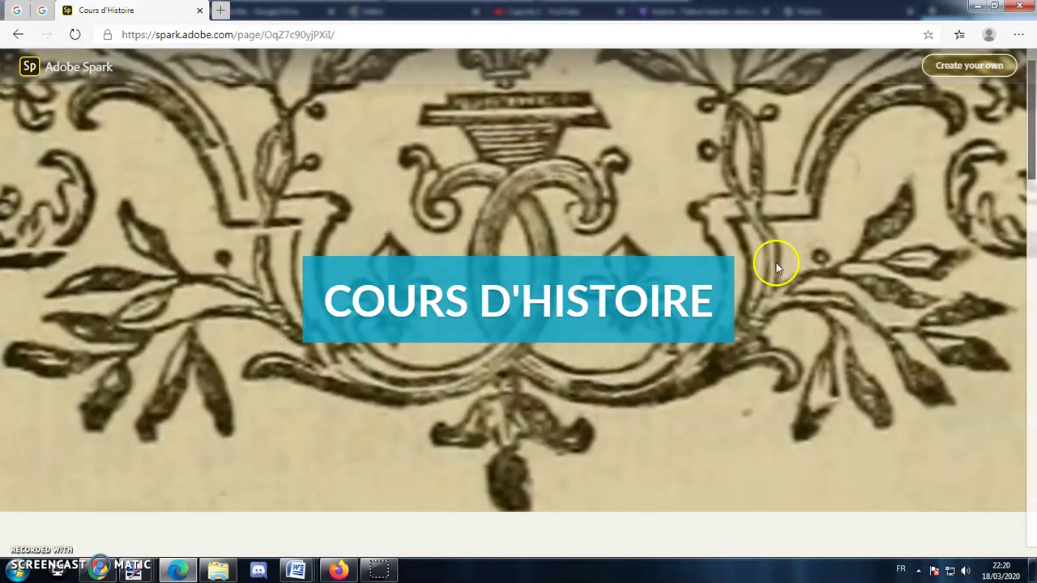
{"action": "scroll", "coordinate": [729, 268], "scroll_direction": "down", "scroll_amount": 8}
{"action": "scroll", "coordinate": [257, 231], "scroll_direction": "up", "scroll_amount": 6}
{"action": "left_click", "coordinate": [74, 34]}
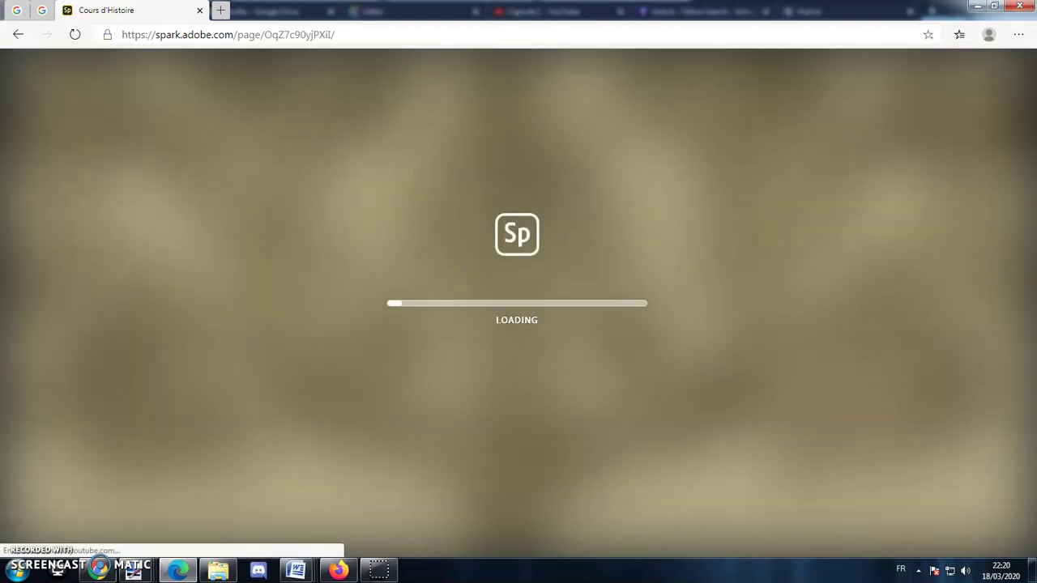
- Check the reloaded page down to the new sections and enlarge the "Retour sur l'activité 1" image
{"action": "scroll", "coordinate": [494, 279], "scroll_direction": "down", "scroll_amount": 15}
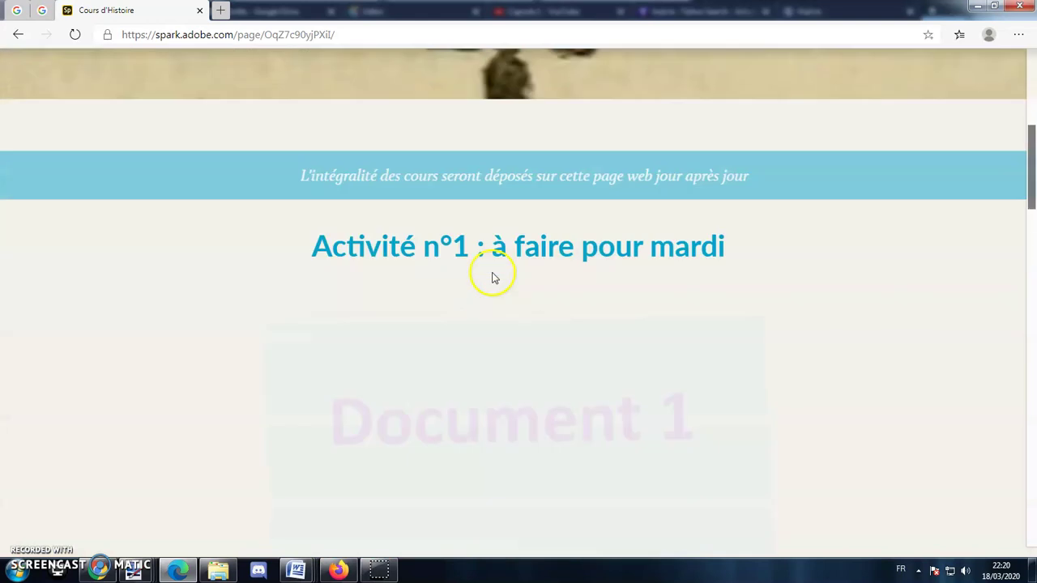
{"action": "scroll", "coordinate": [500, 280], "scroll_direction": "up", "scroll_amount": 4}
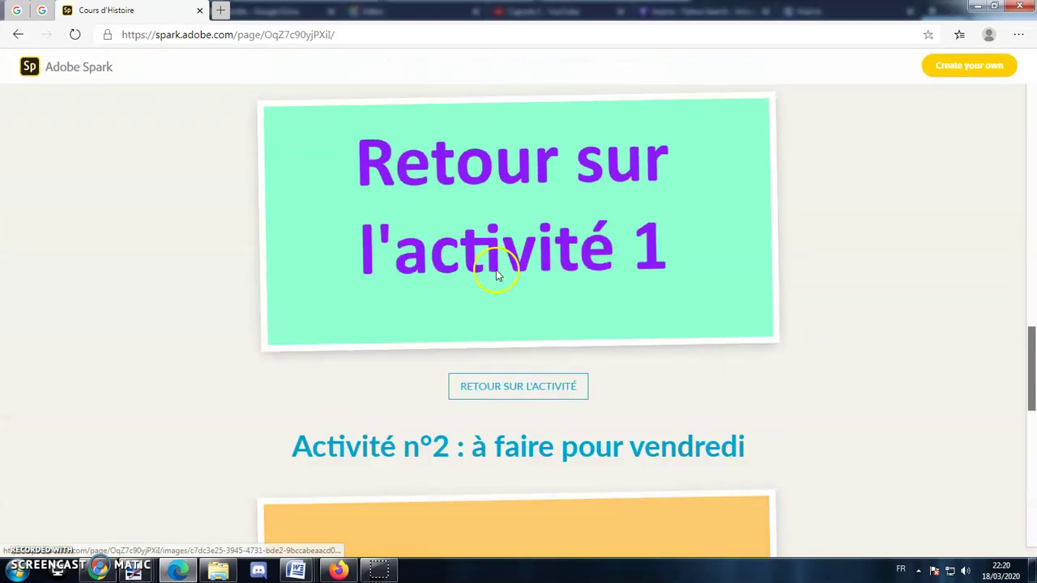
{"action": "left_click", "coordinate": [515, 255]}
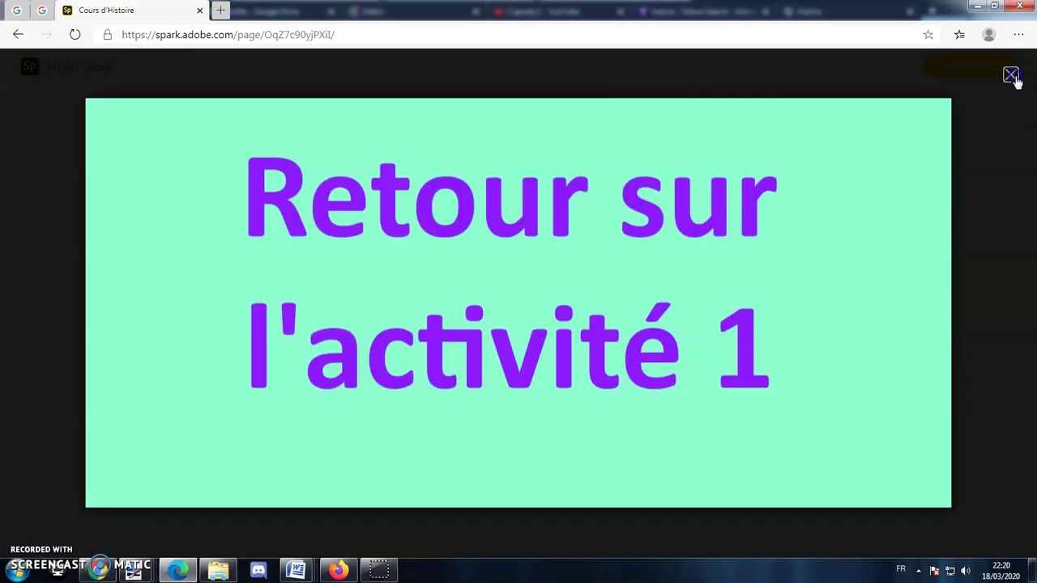
- Close the enlarged image, open the activity 1 feedback document through its "Retour sur l'activité" link, and close the document again
{"action": "left_click", "coordinate": [1011, 74]}
{"action": "left_click", "coordinate": [561, 386]}
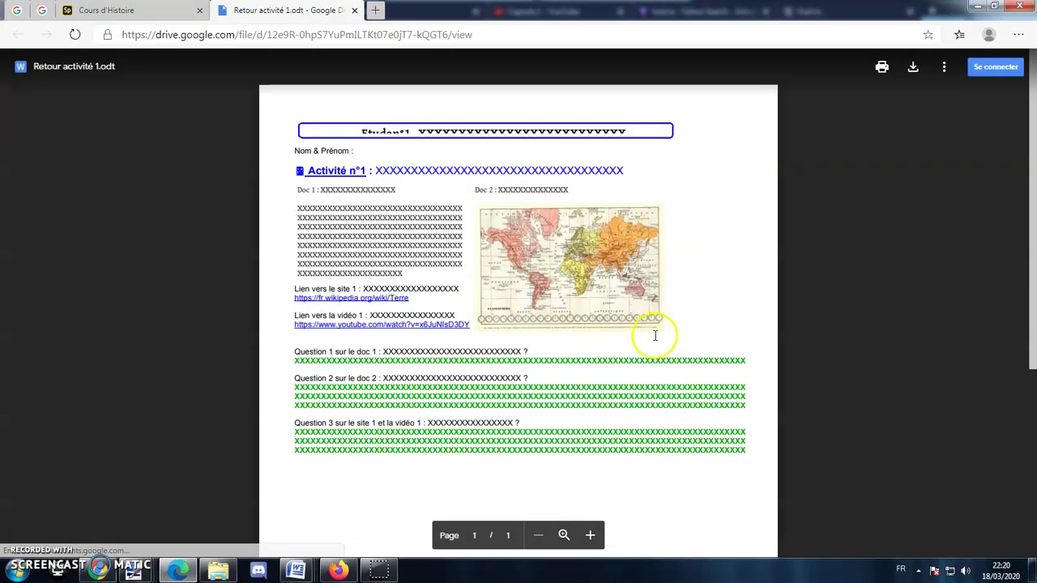
{"action": "left_click", "coordinate": [354, 10]}
- Review the published page's activity 2 section down to the page end, and go back over the activity 1 documents
{"action": "scroll", "coordinate": [482, 257], "scroll_direction": "down", "scroll_amount": 4}
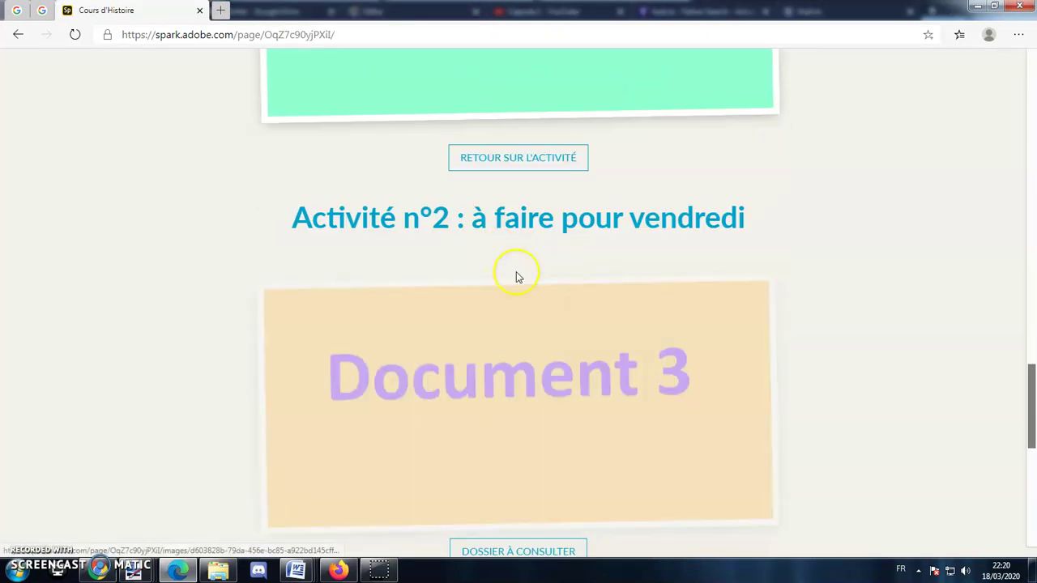
{"action": "scroll", "coordinate": [507, 256], "scroll_direction": "down", "scroll_amount": 7}
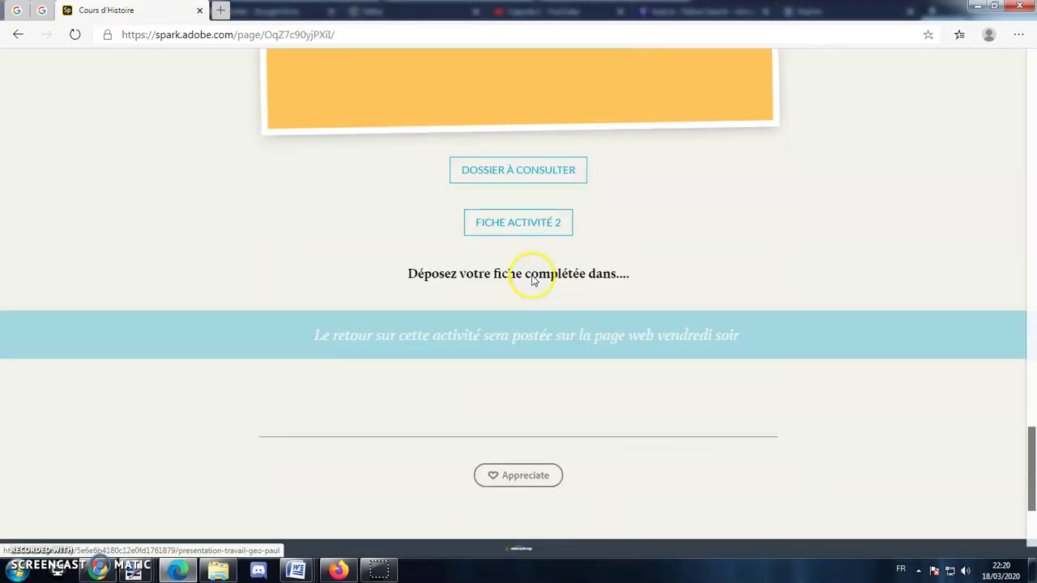
{"action": "scroll", "coordinate": [539, 294], "scroll_direction": "up", "scroll_amount": 7}
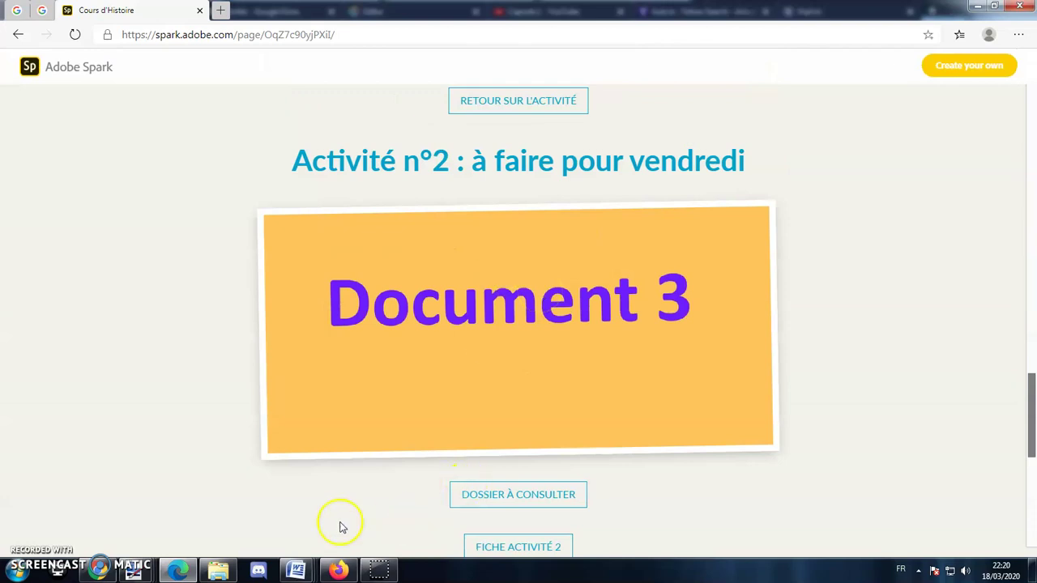
{"action": "scroll", "coordinate": [448, 336], "scroll_direction": "up", "scroll_amount": 6}
{"action": "scroll", "coordinate": [448, 336], "scroll_direction": "up", "scroll_amount": 15}
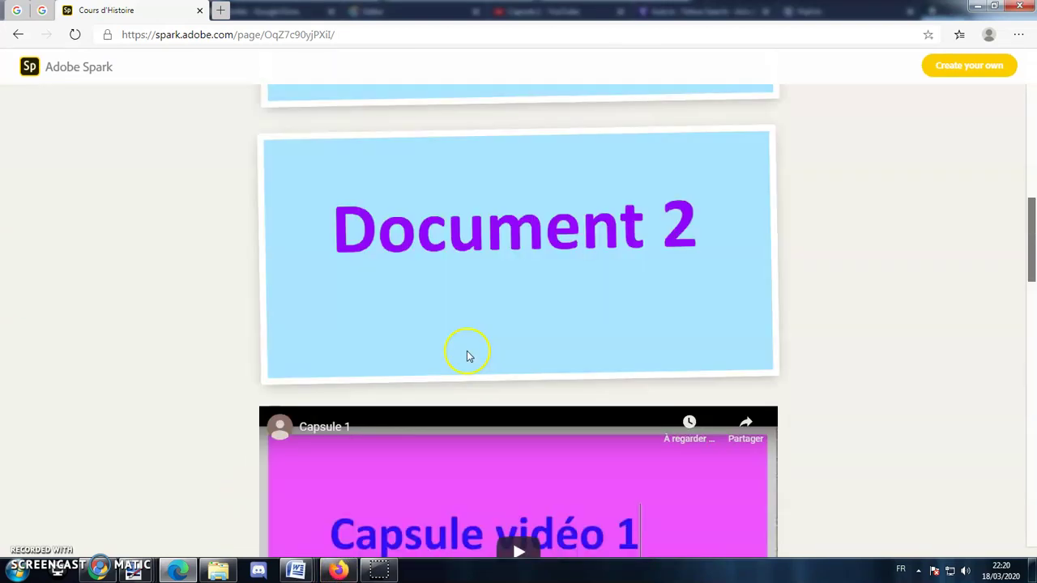
{"action": "scroll", "coordinate": [467, 348], "scroll_direction": "down", "scroll_amount": 5}
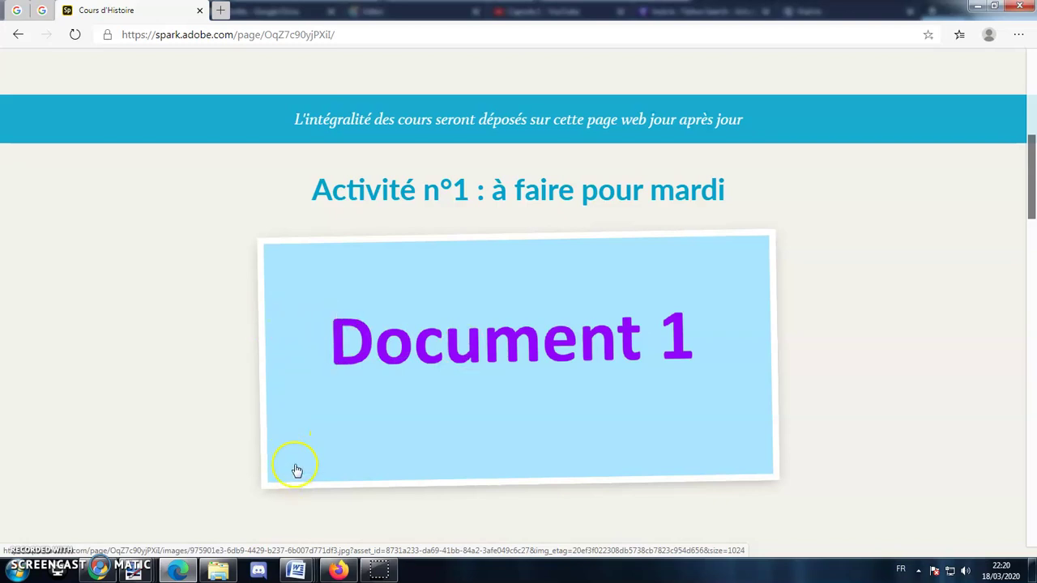
- Switch to Firefox, dismiss the page's sharing dialog and close the "huit.re" Yahoo Search page
{"action": "left_click", "coordinate": [337, 570]}
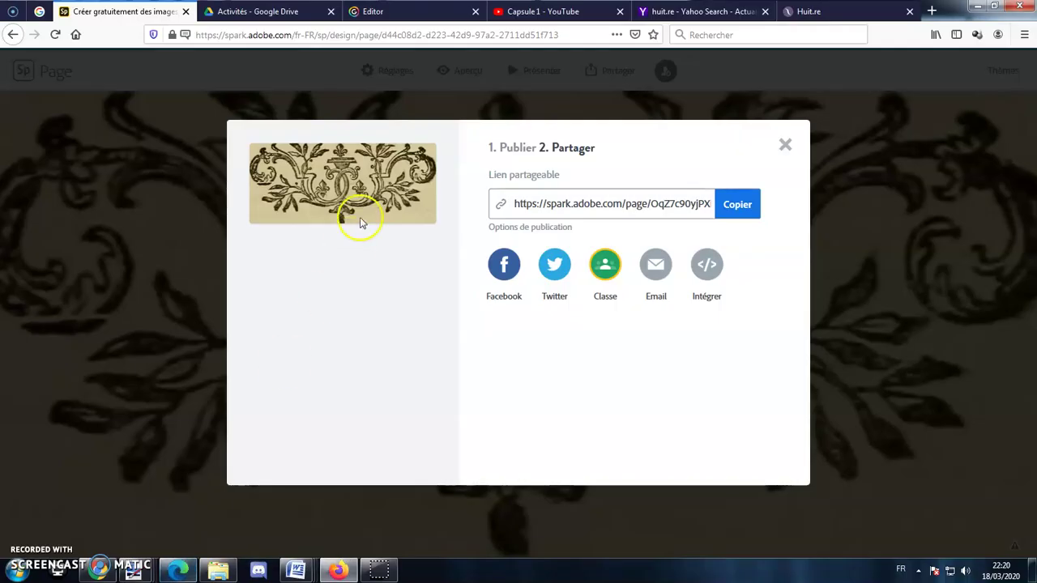
{"action": "left_click", "coordinate": [178, 569]}
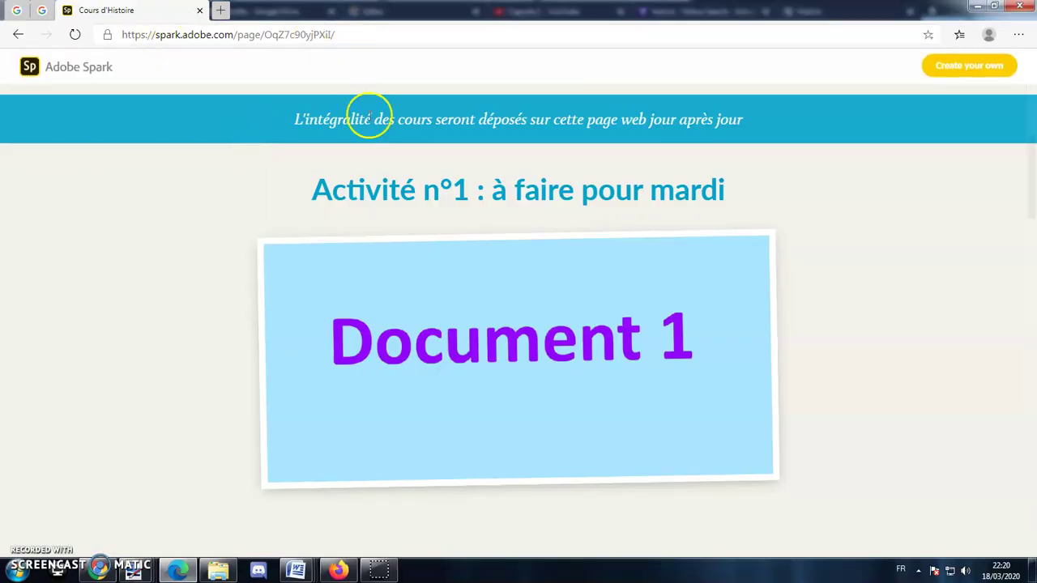
{"action": "left_click", "coordinate": [338, 569]}
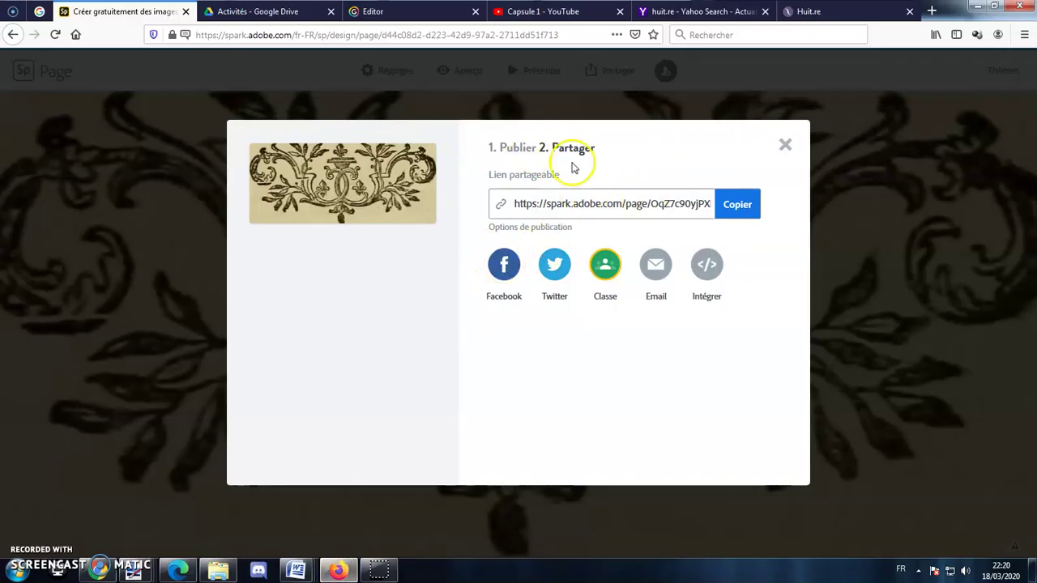
{"action": "left_click", "coordinate": [784, 146]}
{"action": "scroll", "coordinate": [568, 257], "scroll_direction": "down", "scroll_amount": 5}
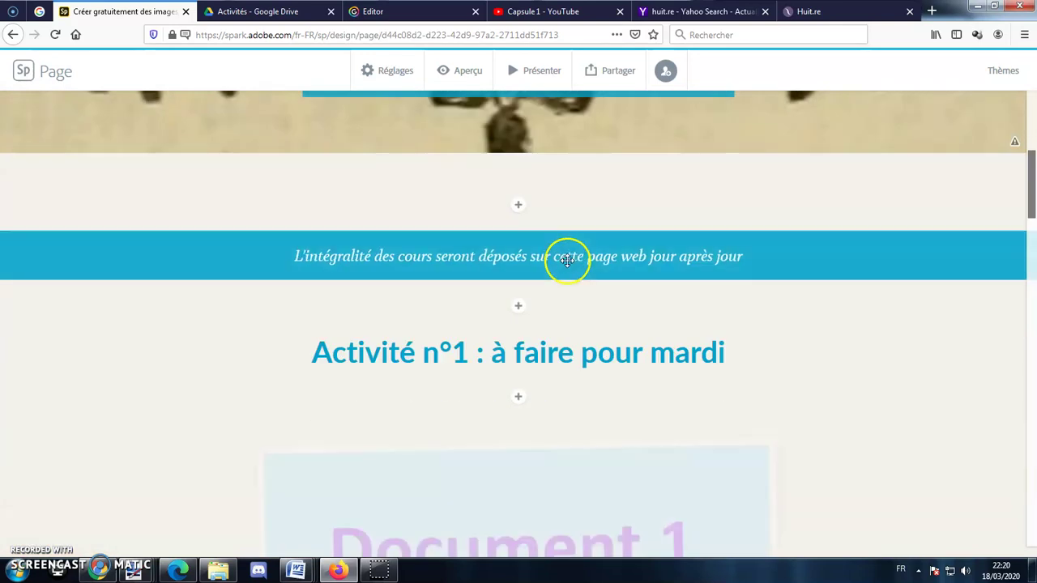
{"action": "scroll", "coordinate": [567, 259], "scroll_direction": "down", "scroll_amount": 5}
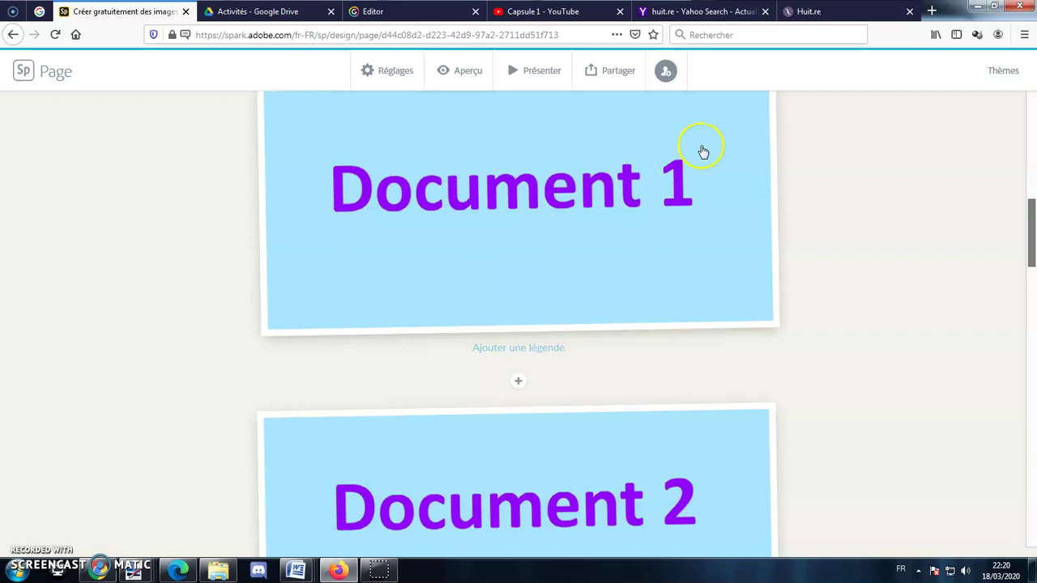
{"action": "left_click", "coordinate": [765, 11]}
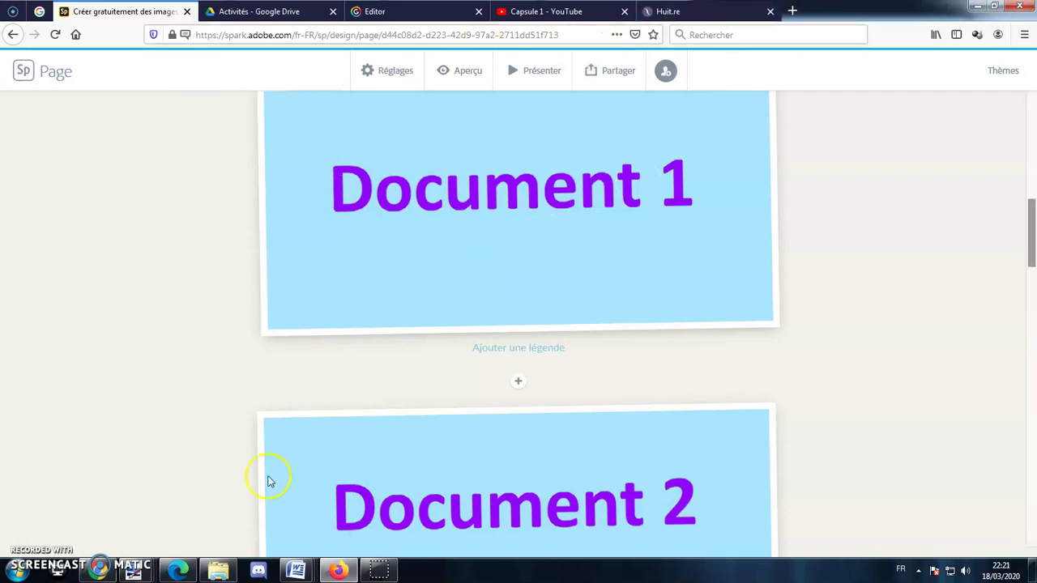
- Reopen the course page's publish and share options and copy its shareable link
{"action": "scroll", "coordinate": [637, 121], "scroll_direction": "up", "scroll_amount": 3}
{"action": "left_click", "coordinate": [613, 71]}
{"action": "left_click", "coordinate": [597, 119]}
{"action": "left_click", "coordinate": [725, 289]}
- Shorten the copied Adobe Spark page link on Huit.re with the custom shortcut text "pagecours1"
{"action": "left_click", "coordinate": [722, 11]}
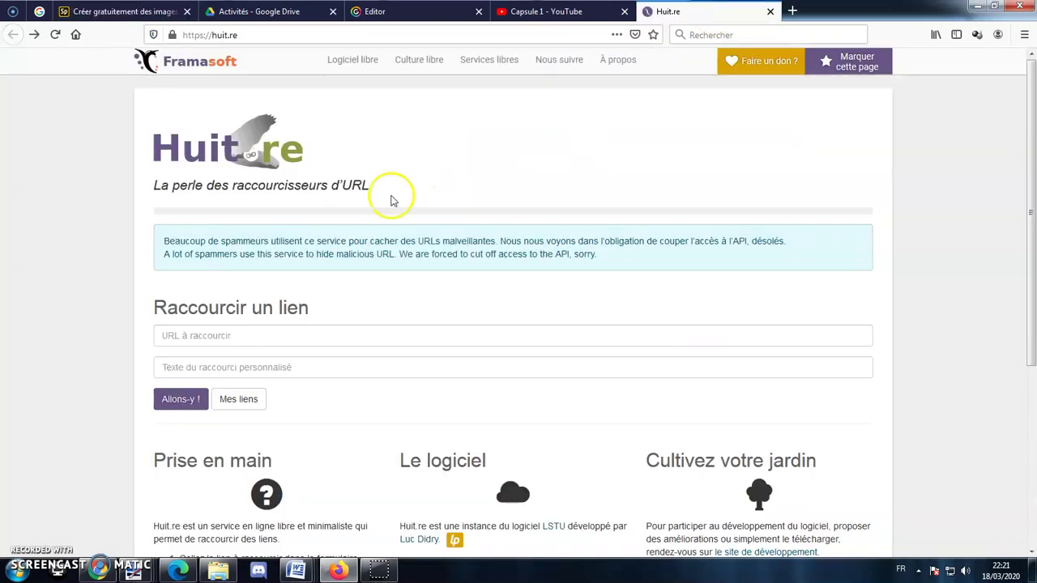
{"action": "right_click", "coordinate": [287, 341]}
{"action": "left_click", "coordinate": [324, 391]}
{"action": "left_click", "coordinate": [324, 367]}
{"action": "type", "text": "pagewo"}
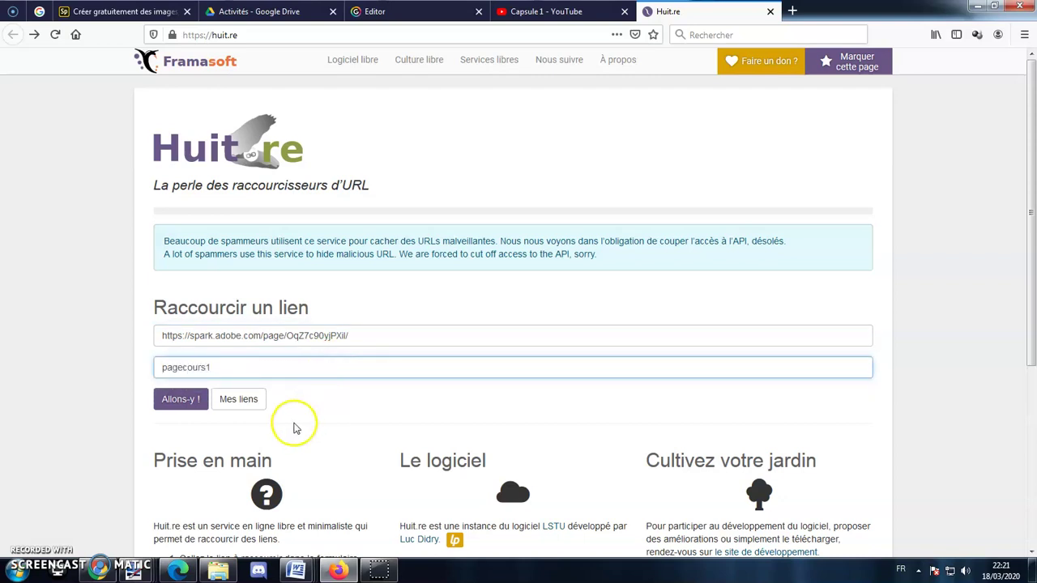
{"action": "left_click", "coordinate": [178, 398]}
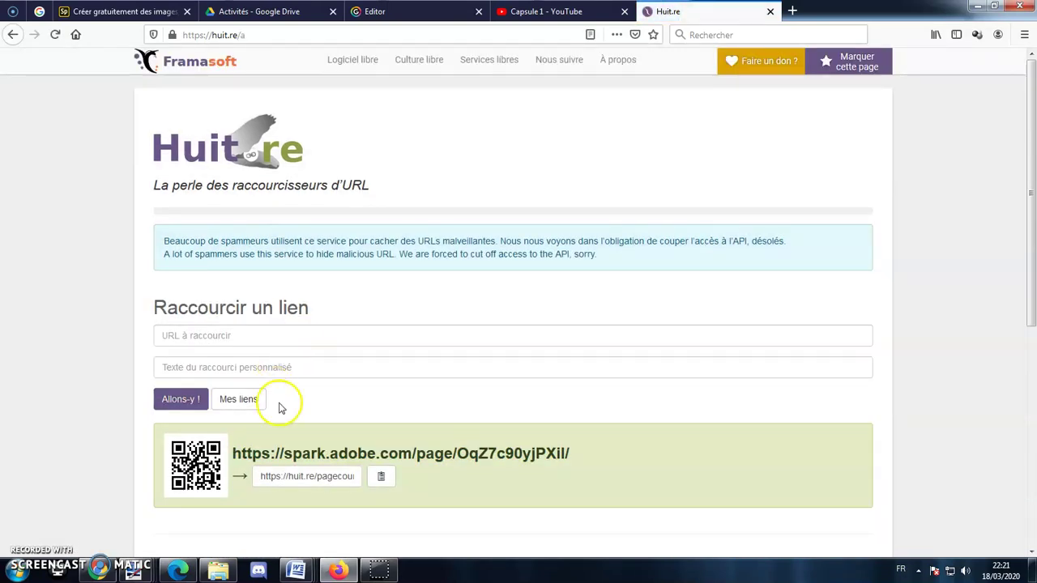
{"action": "scroll", "coordinate": [307, 484], "scroll_direction": "down", "scroll_amount": 1}
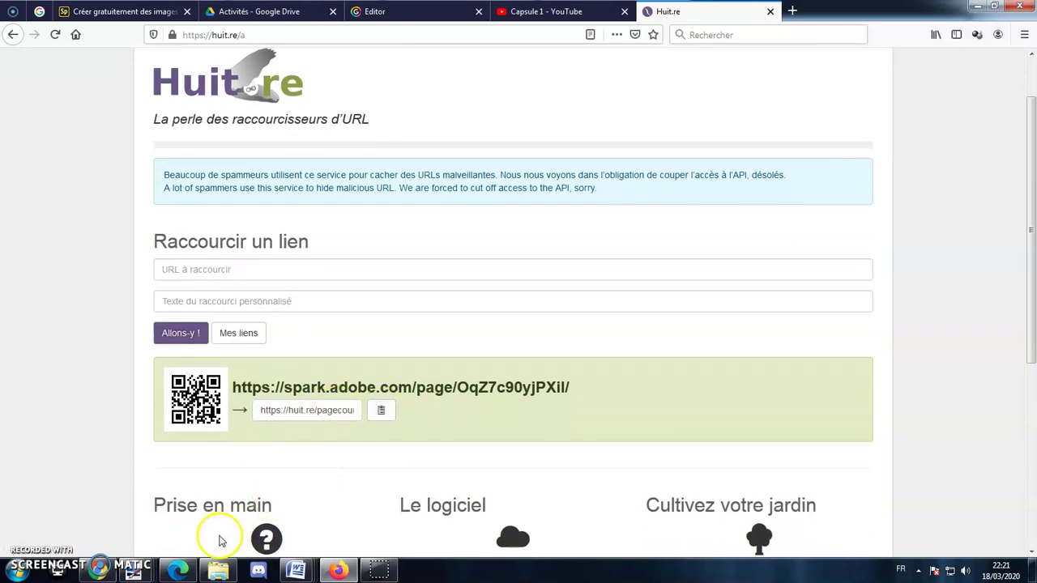
{"action": "left_click", "coordinate": [177, 572]}
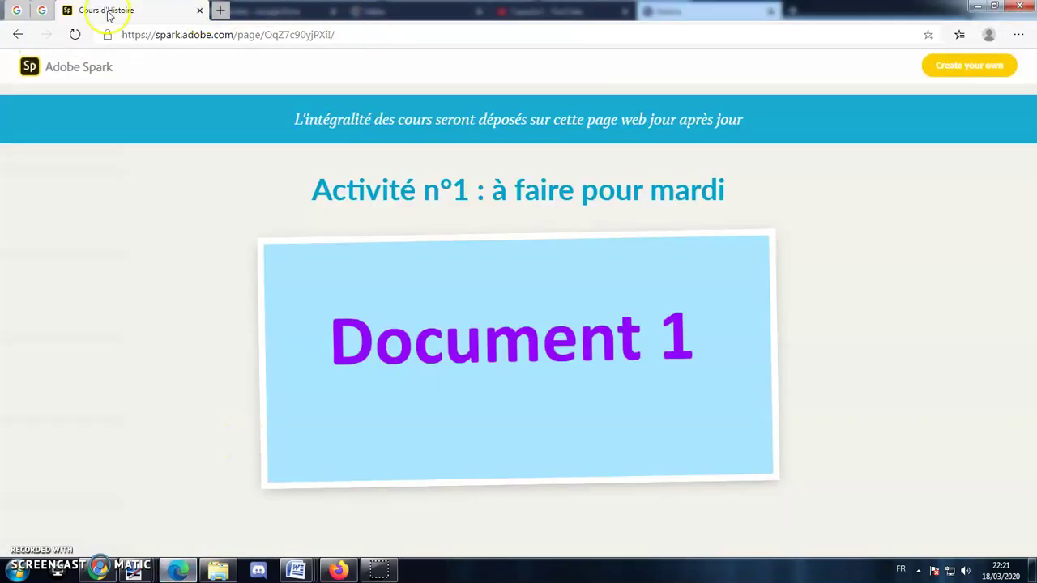
{"action": "left_click", "coordinate": [41, 10]}
{"action": "left_click", "coordinate": [162, 34]}
{"action": "right_click", "coordinate": [166, 35]}
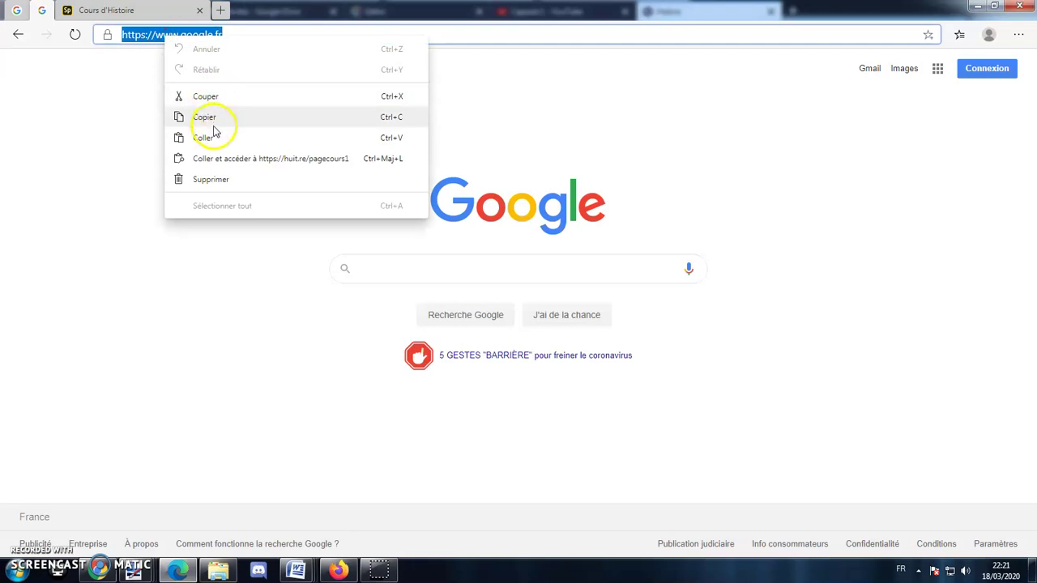
{"action": "left_click", "coordinate": [202, 138]}
{"action": "key", "text": "Return"}
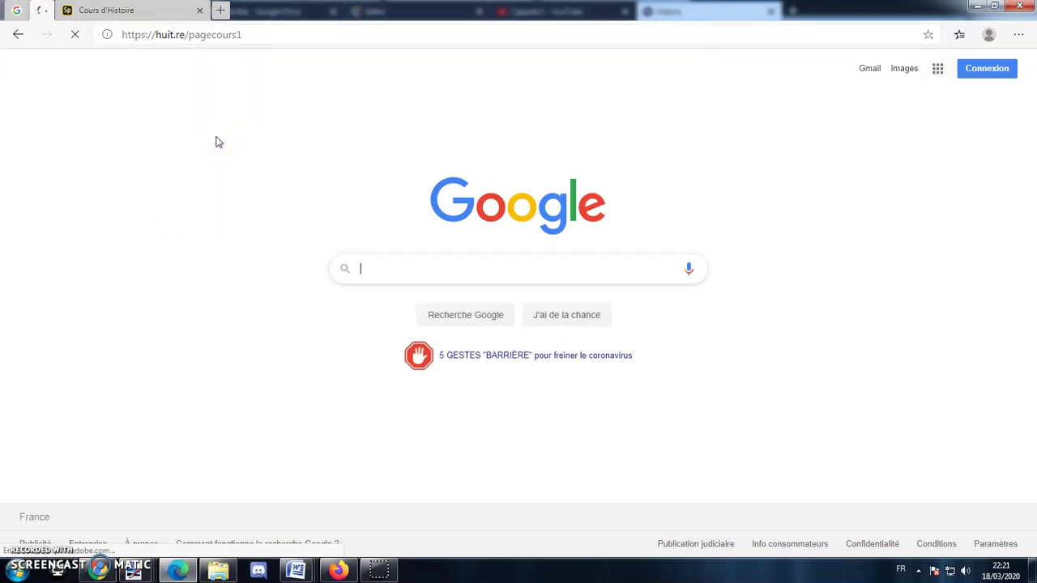
- Check the course page opened through the short link, from the documents down to the activity 1 sheet
{"action": "scroll", "coordinate": [243, 139], "scroll_direction": "down", "scroll_amount": 10}
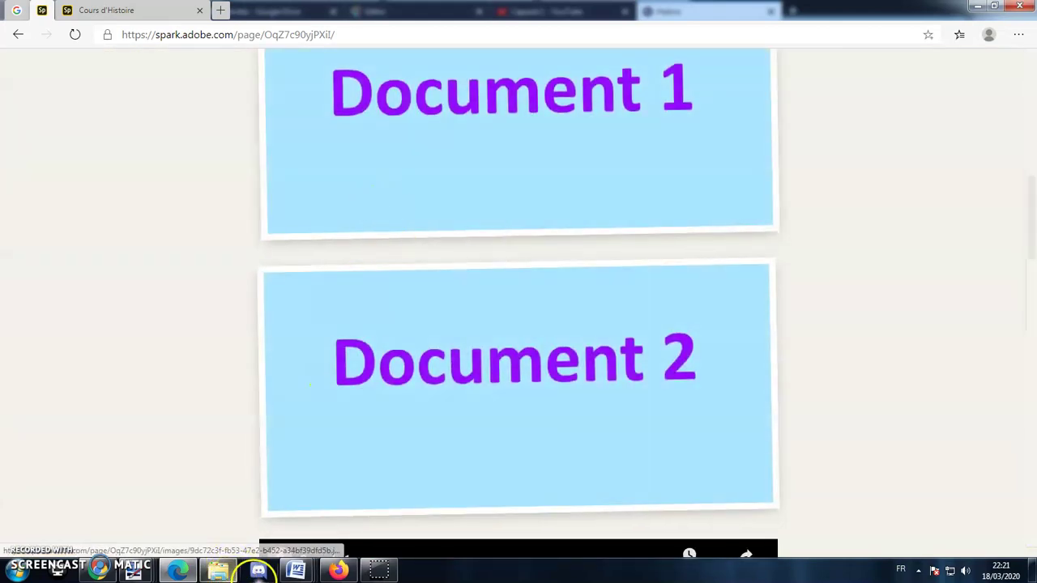
{"action": "scroll", "coordinate": [364, 412], "scroll_direction": "down", "scroll_amount": 5}
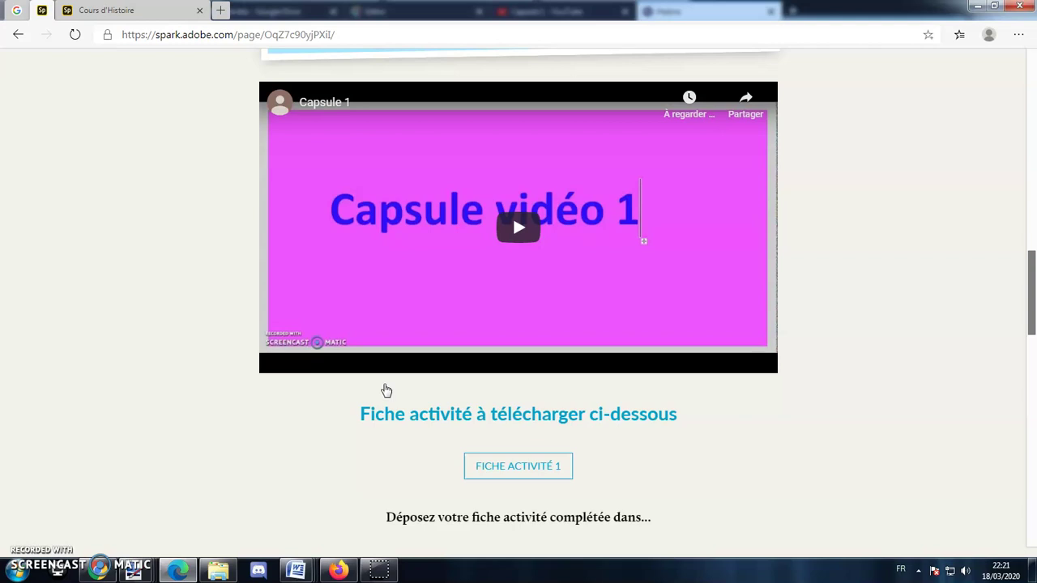
{"action": "left_click", "coordinate": [255, 445]}
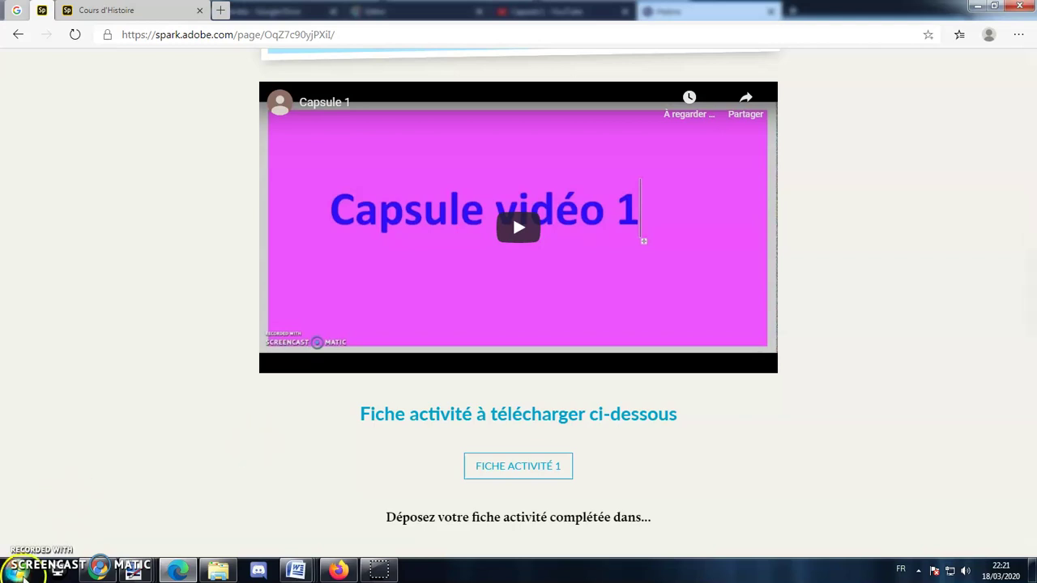